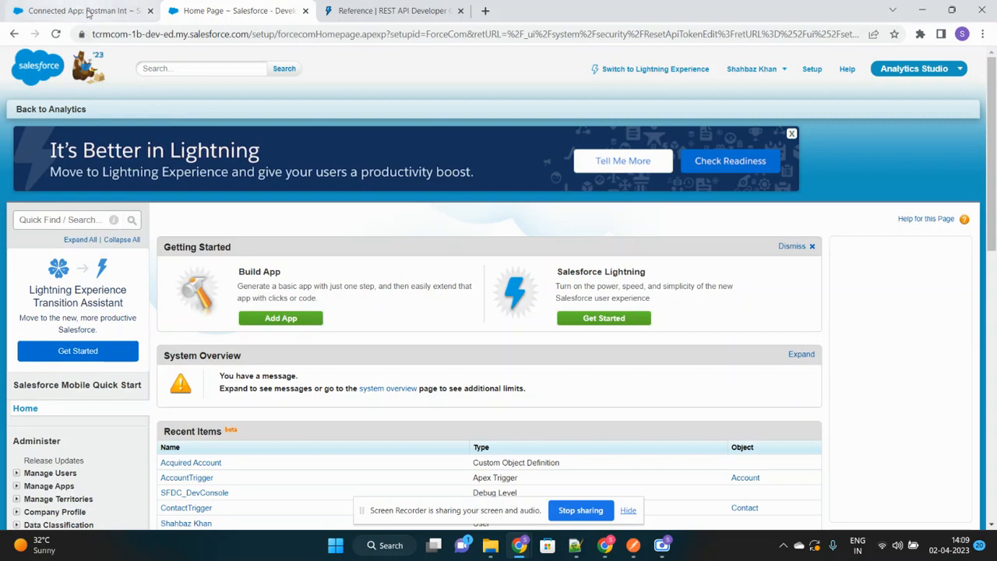
Review the Postman Int connected app's consumer key and secret, then return to Setup home.
click(88, 13)
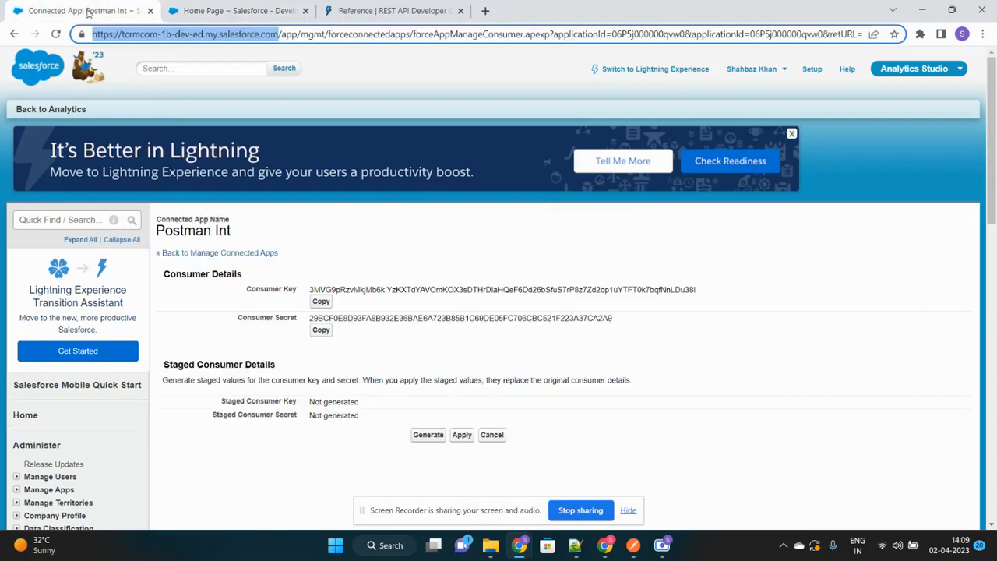
click(70, 220)
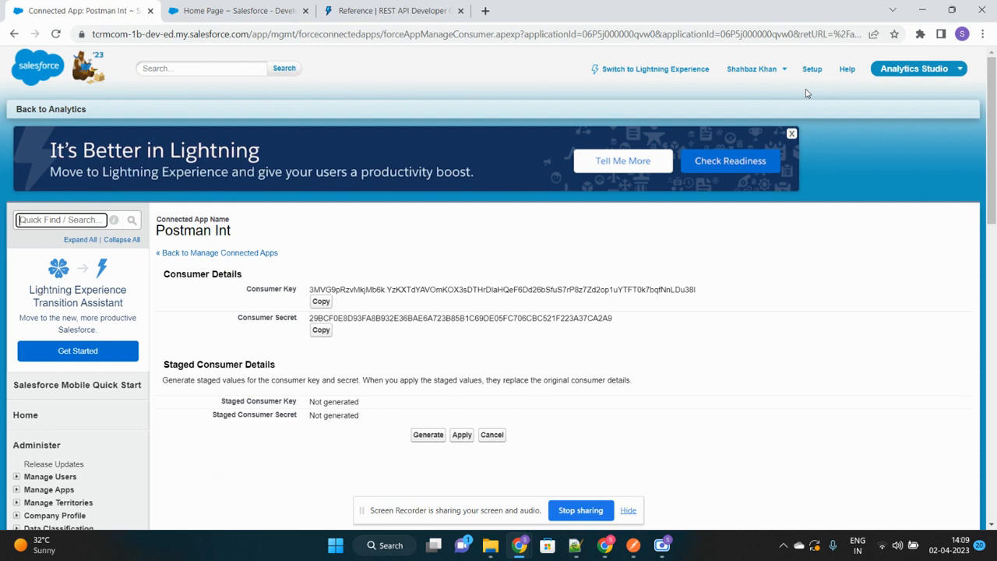
click(813, 71)
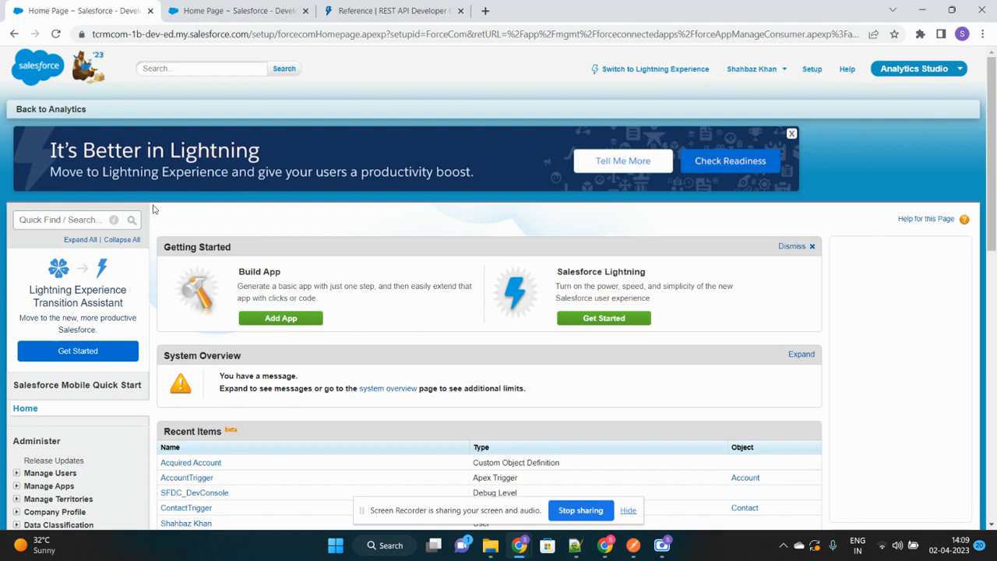
Find 'apps' in Quick Find, open the Apps setup page and start a new connected app.
click(48, 223)
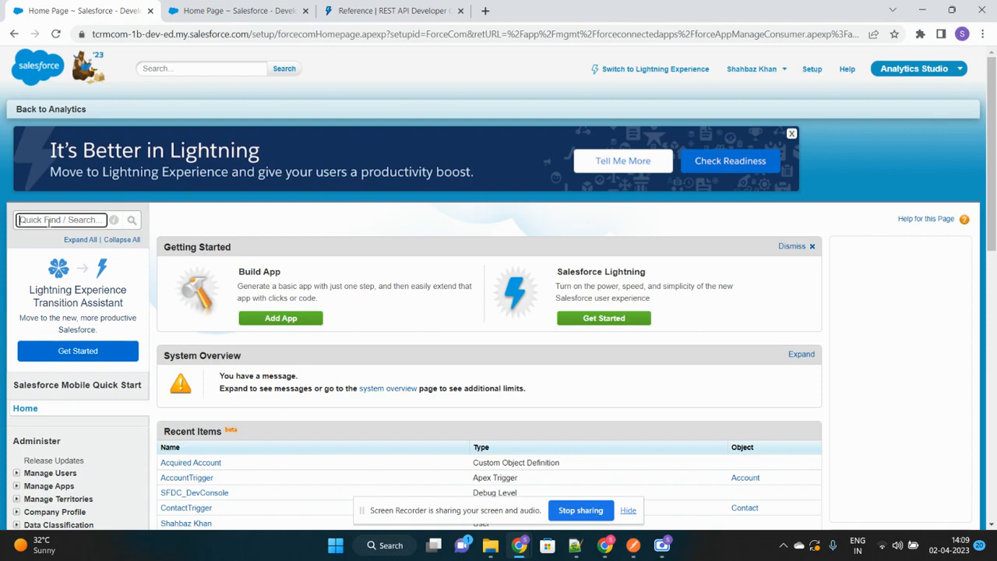
text(apps)
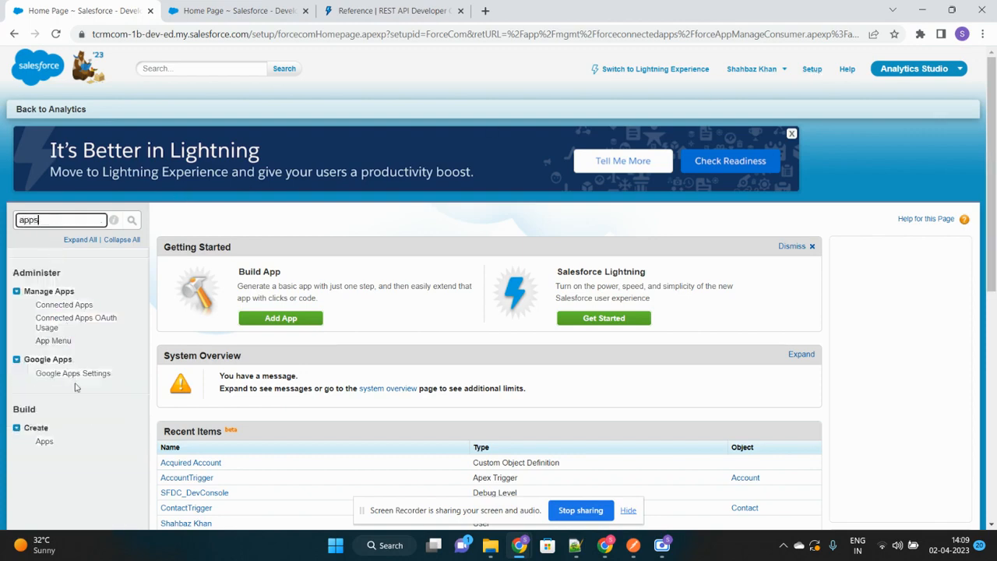
click(44, 442)
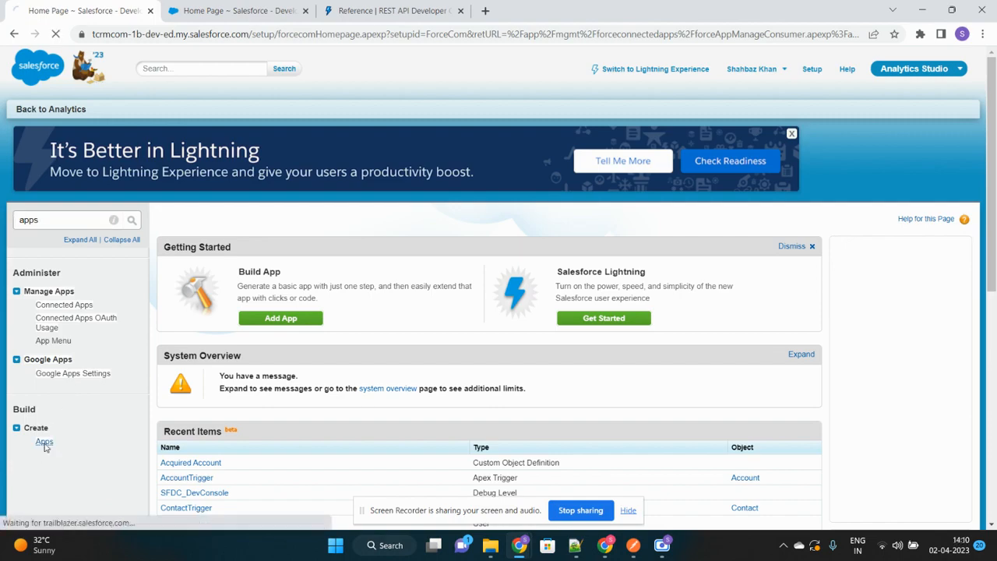
scroll(363, 367, down, 2)
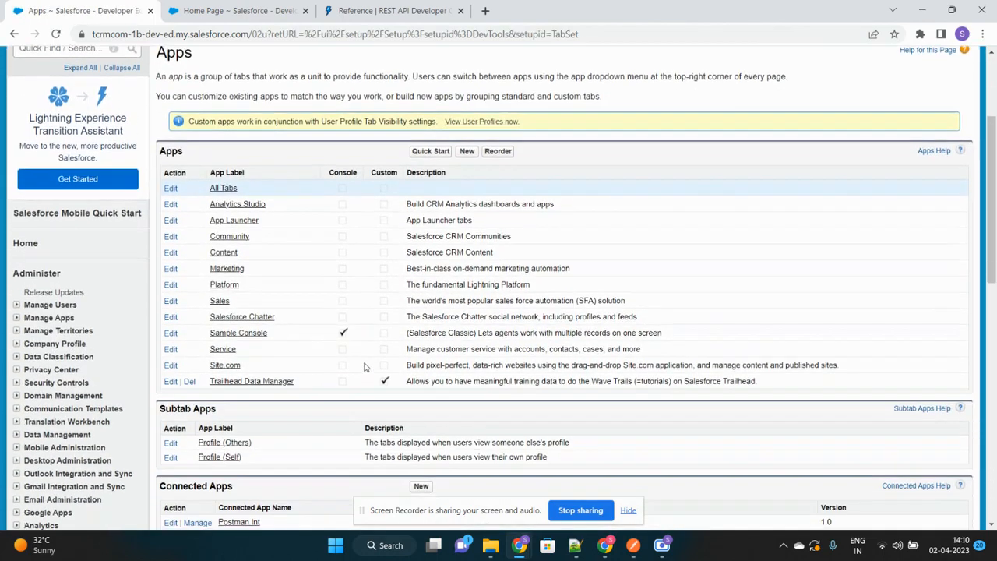
scroll(363, 366, down, 3)
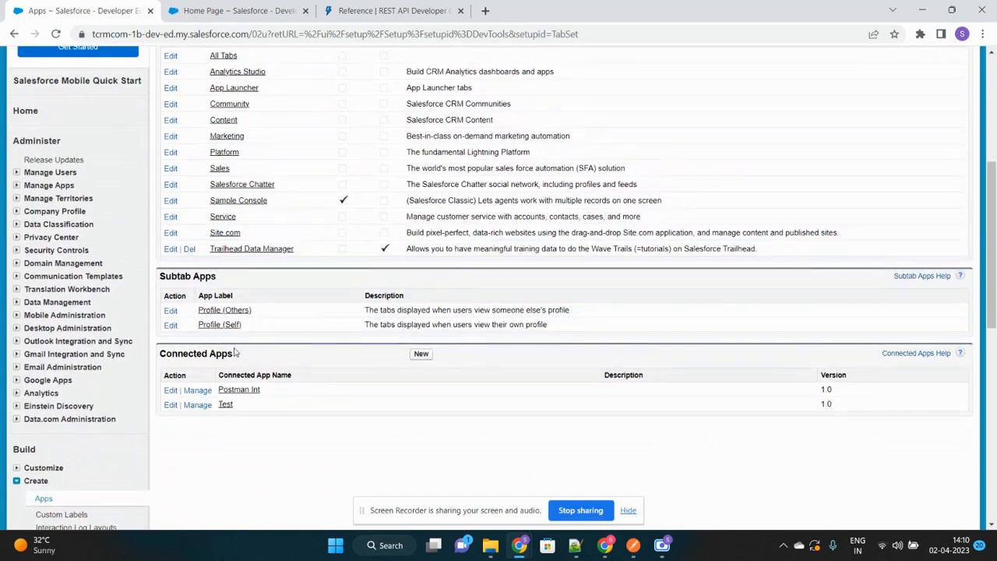
drag(235, 354, 161, 360)
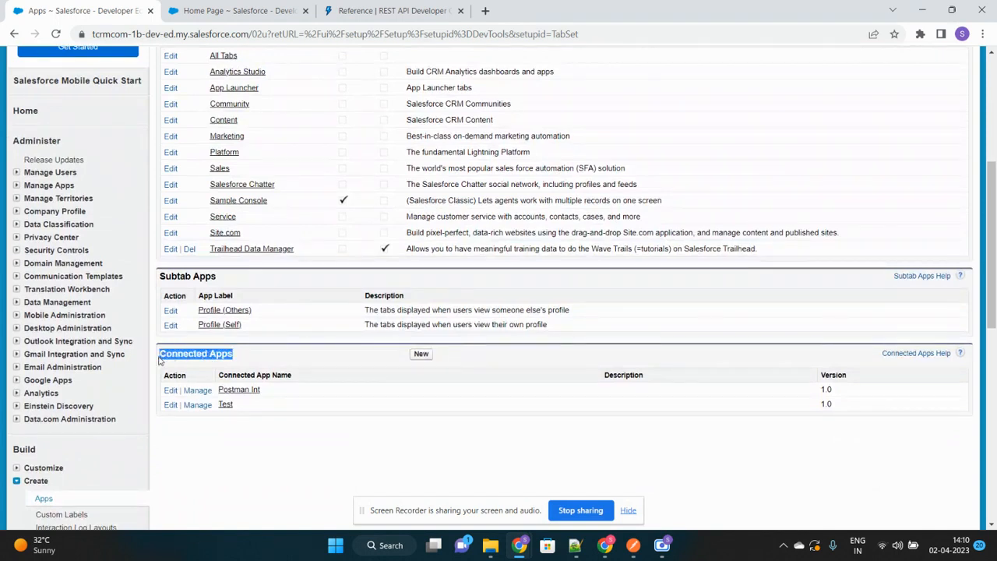
click(417, 355)
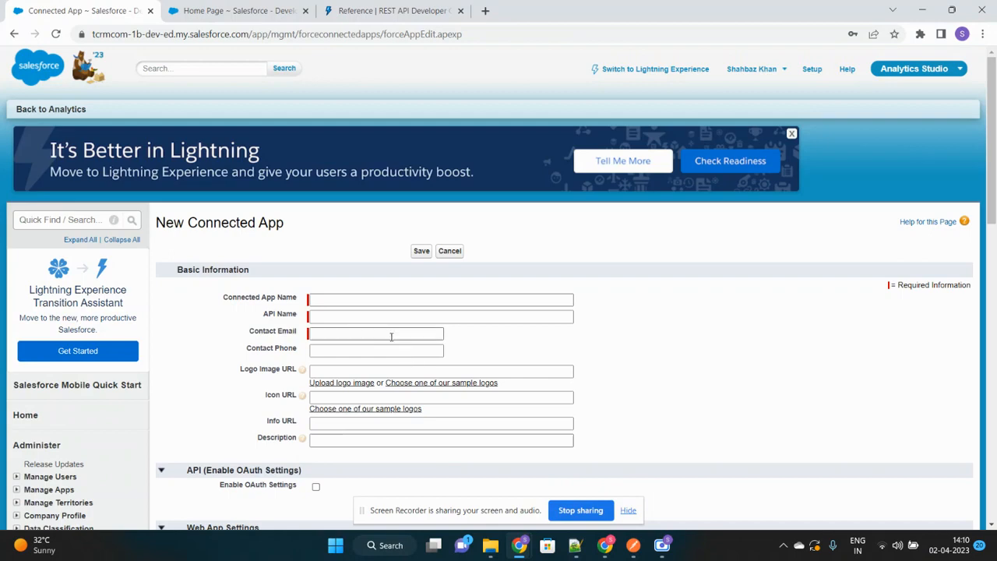
Name the connected app 'Postman Int' with API name Postman_Int and fill in the contact e-mail.
scroll(345, 299, down, 2)
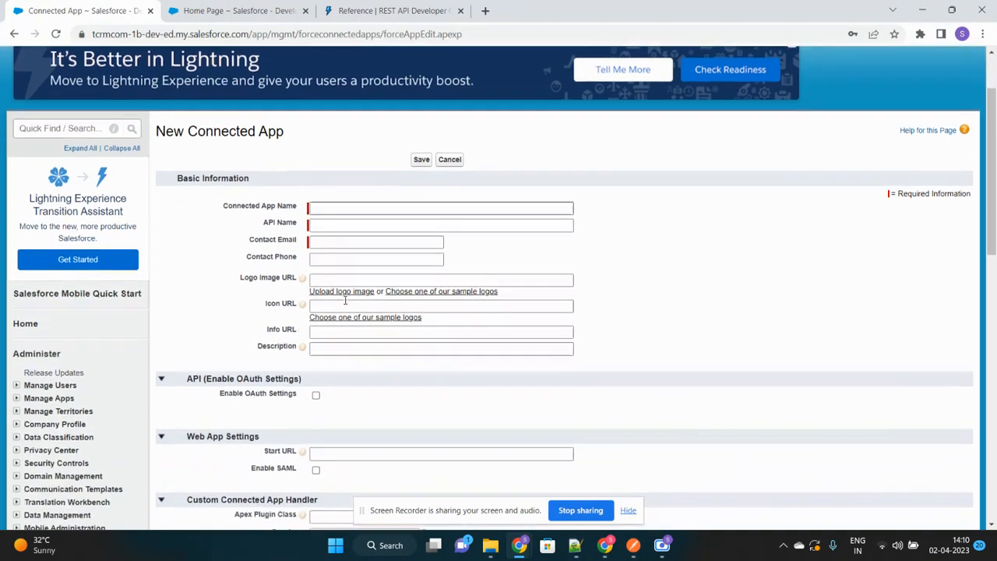
scroll(345, 299, up, 2)
click(340, 300)
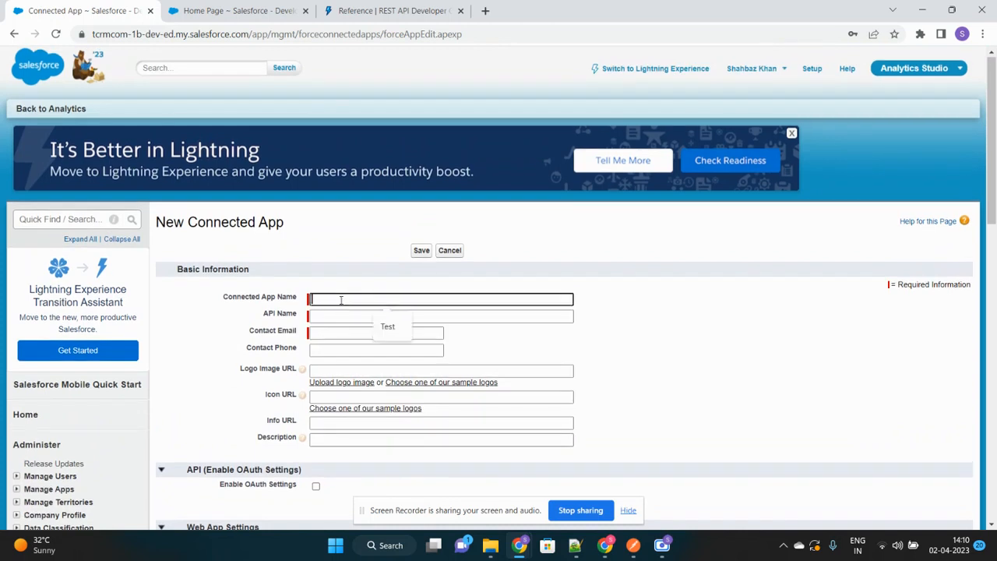
text(Po)
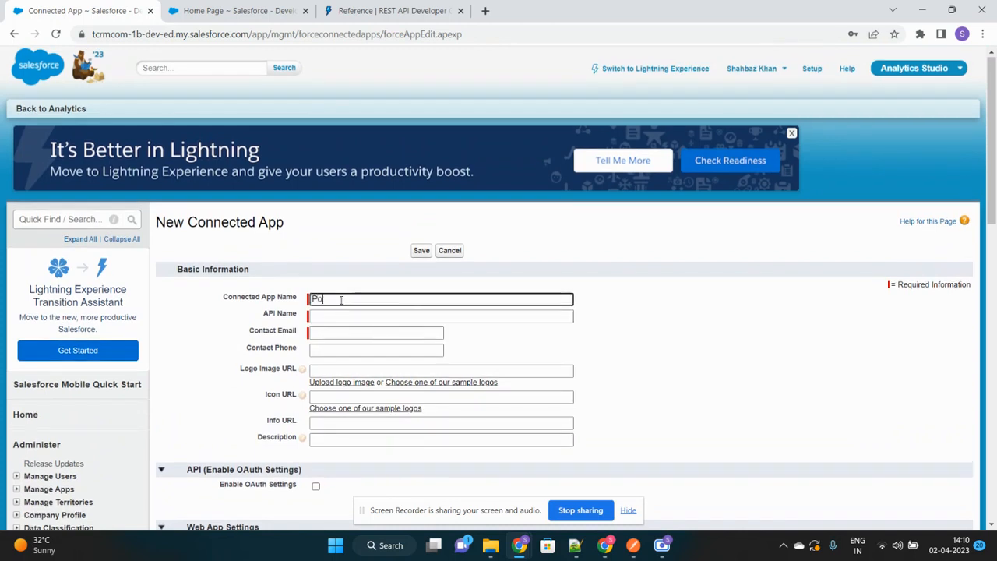
text(stman Int)
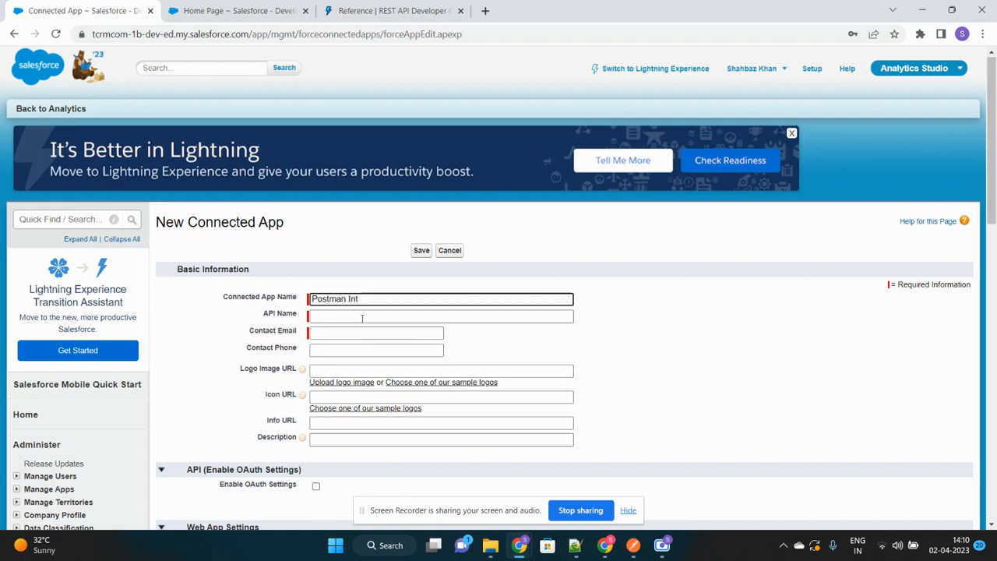
click(362, 317)
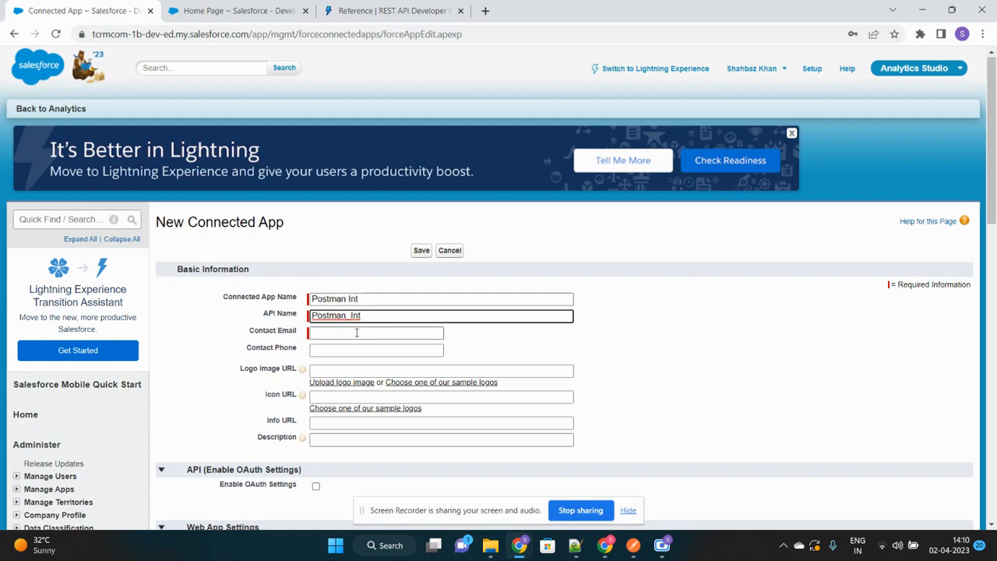
click(355, 333)
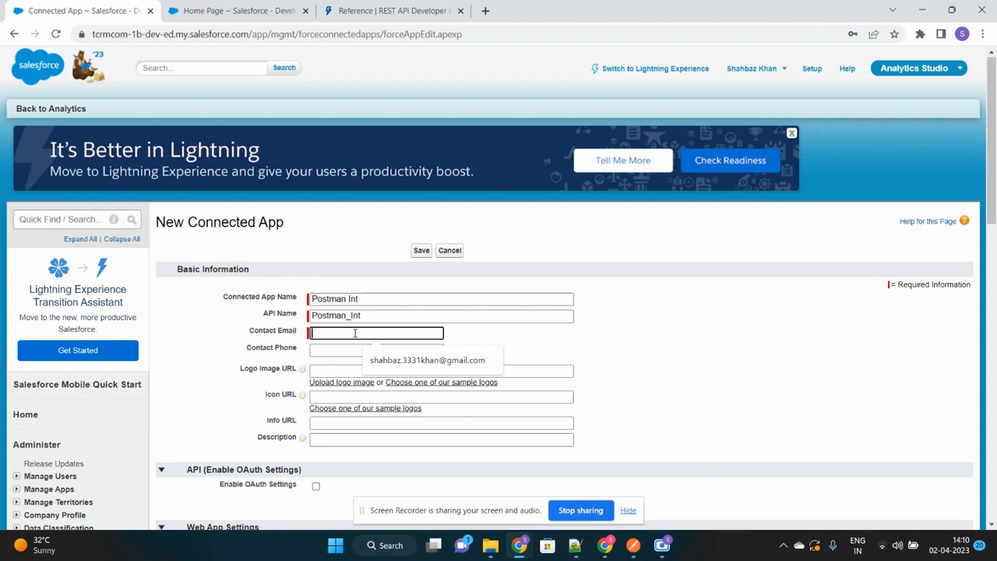
click(401, 360)
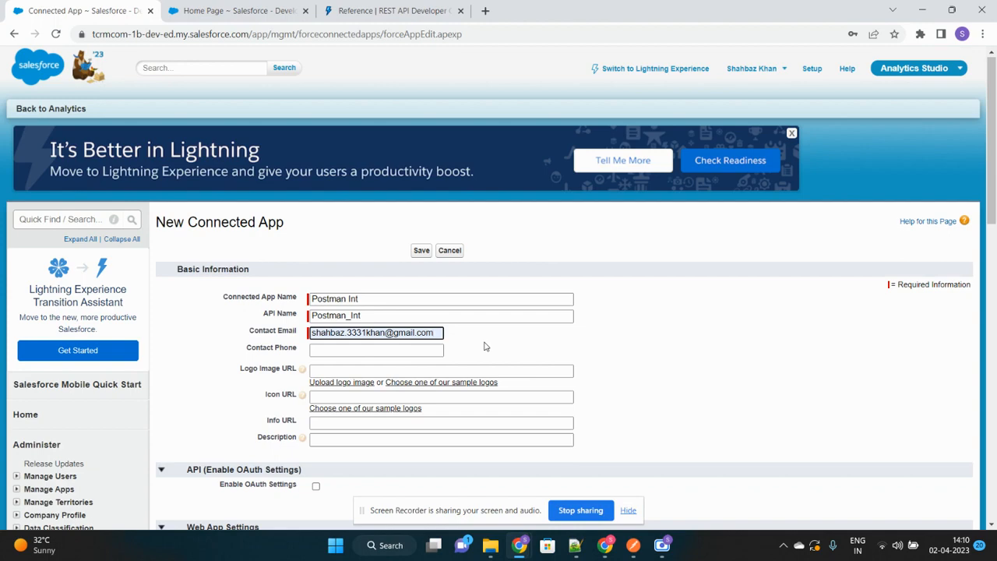
scroll(484, 346, down, 1)
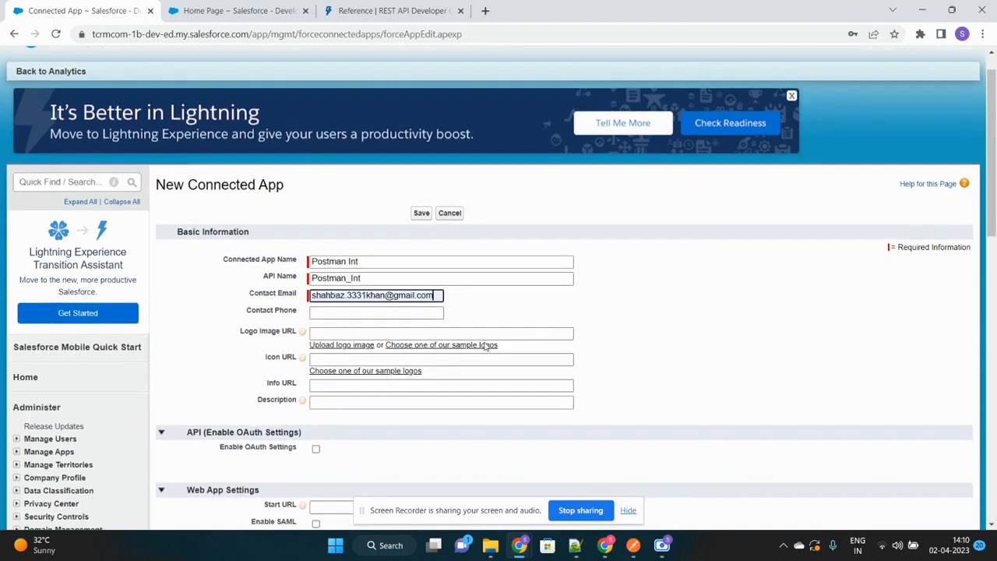
scroll(485, 346, down, 1)
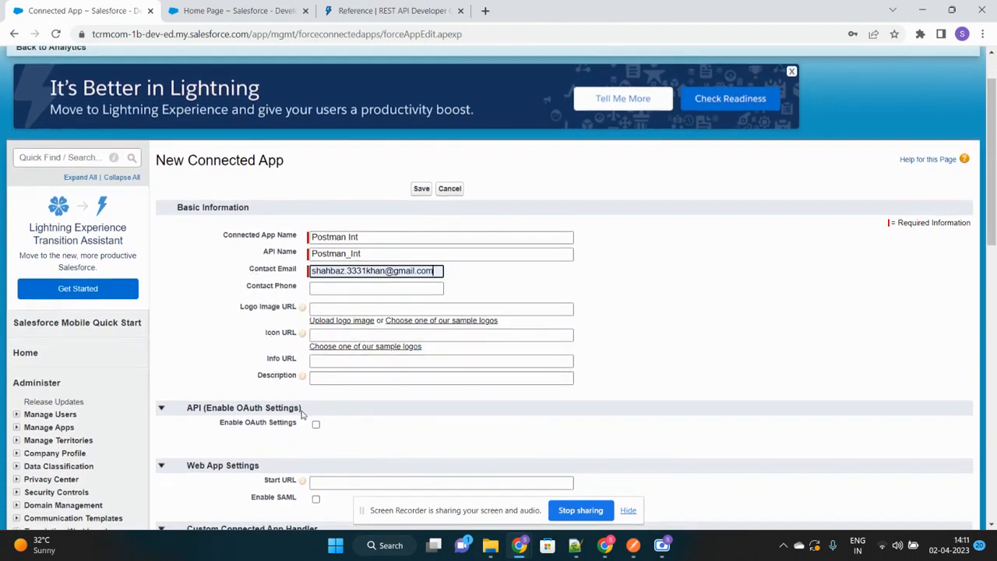
scroll(303, 415, down, 2)
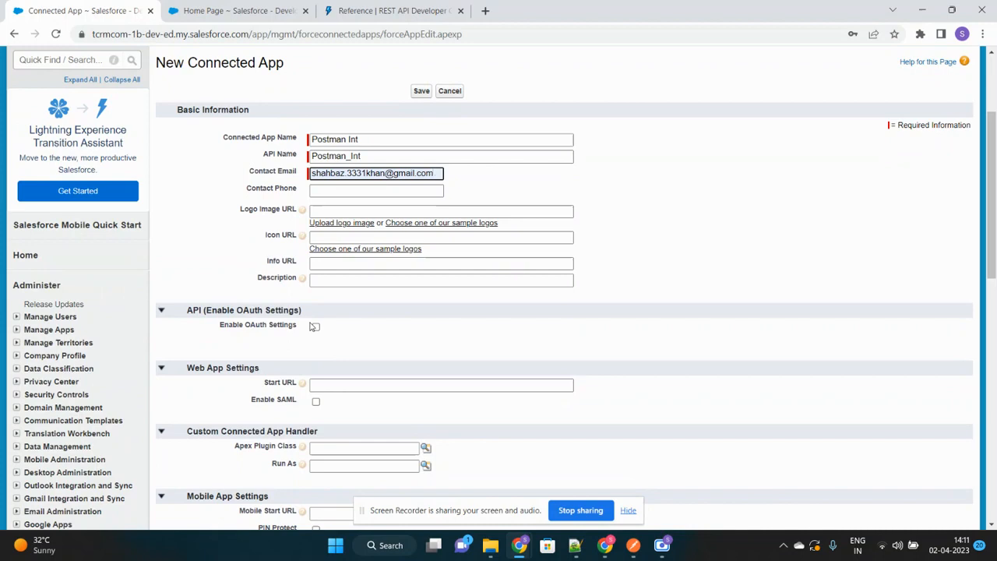
click(316, 327)
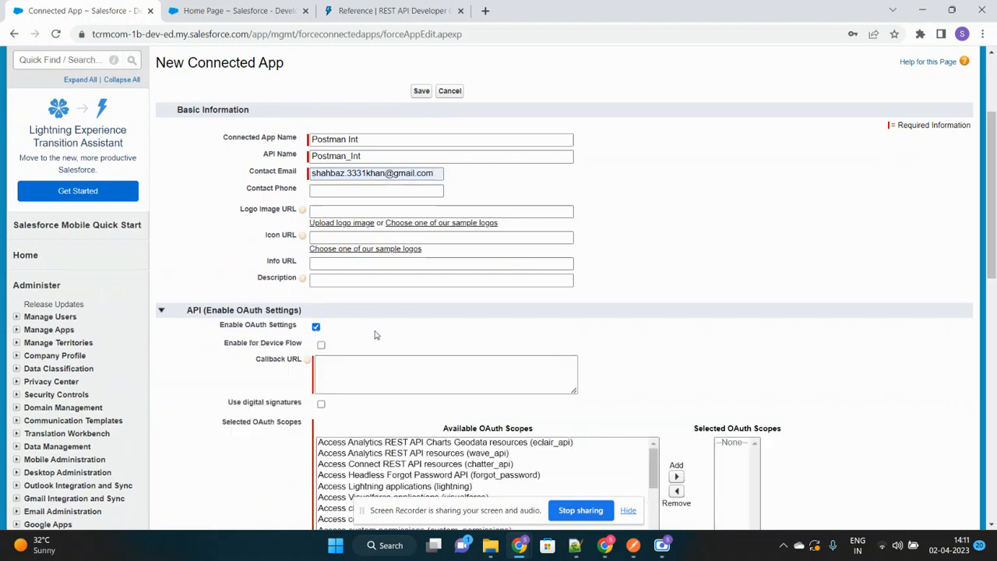
scroll(396, 338, down, 1)
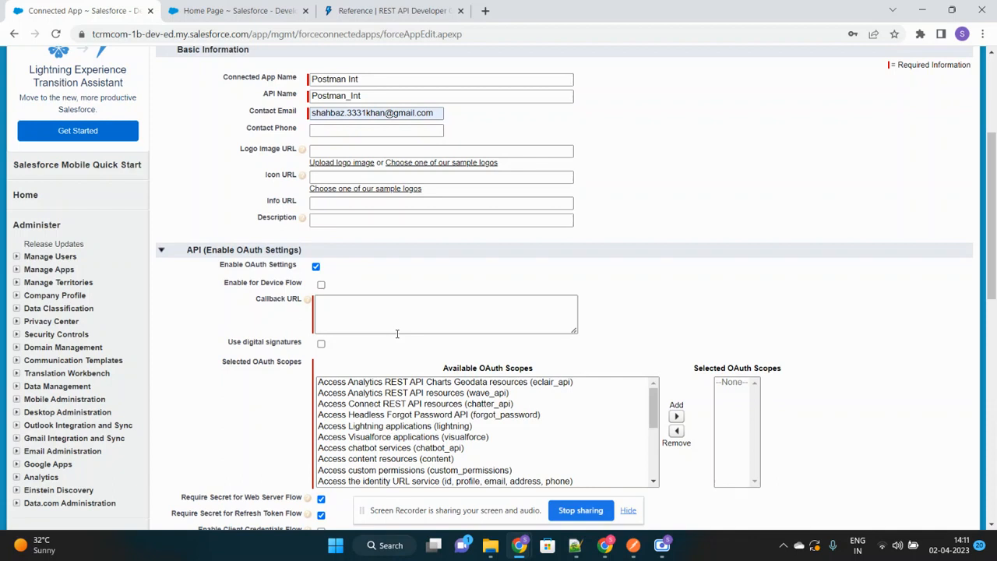
click(363, 316)
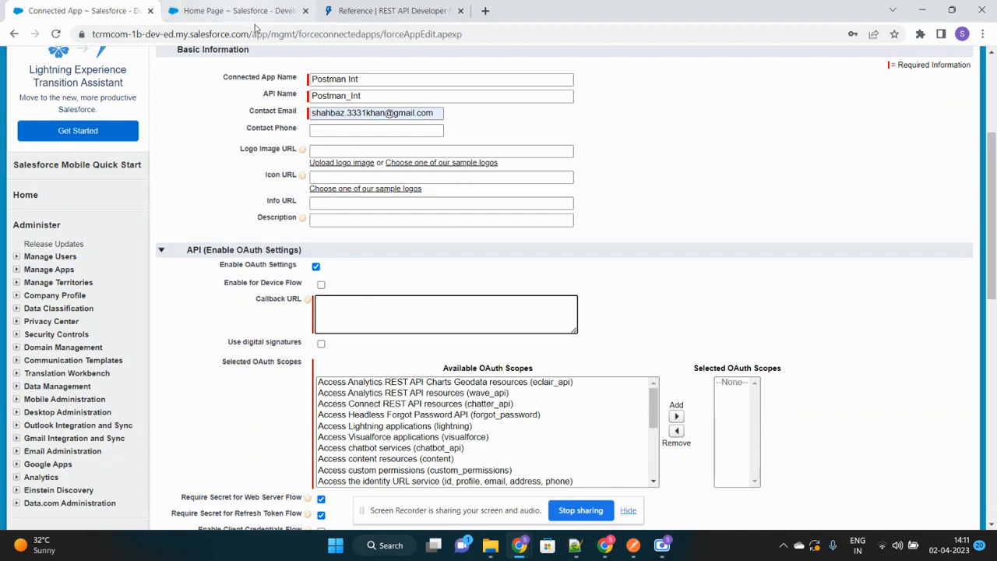
drag(250, 35, 70, 46)
key(ctrl+c)
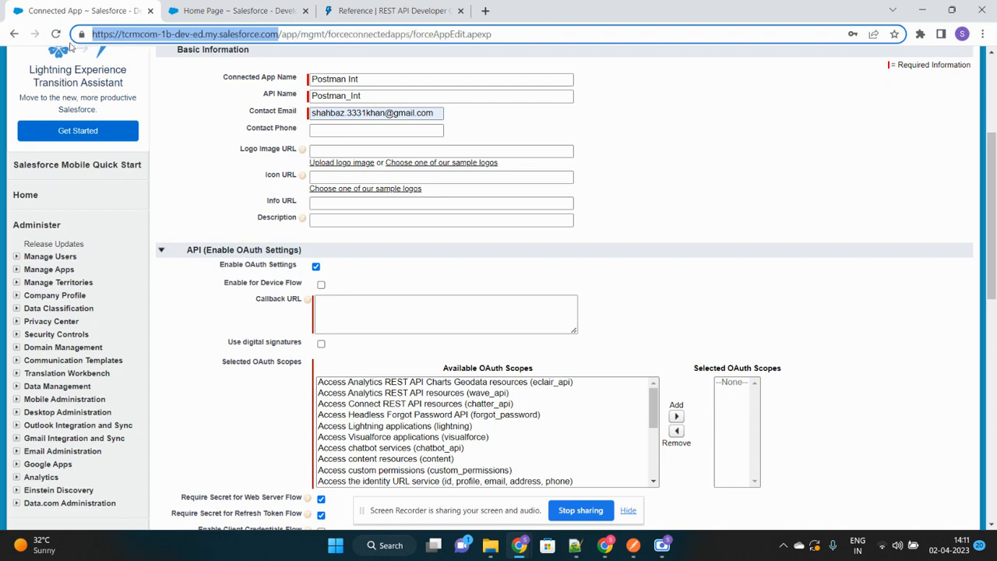
click(351, 310)
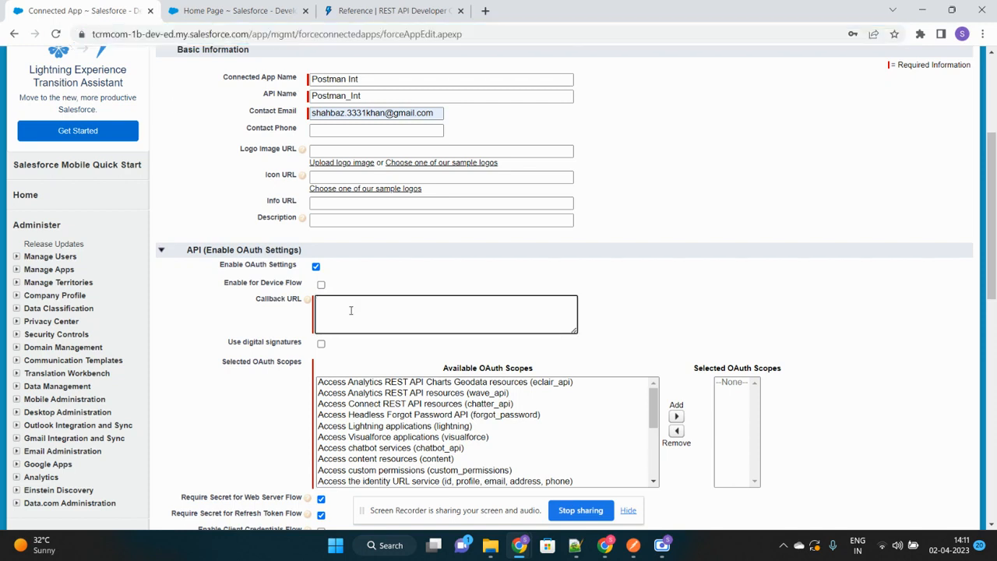
key(ctrl+v)
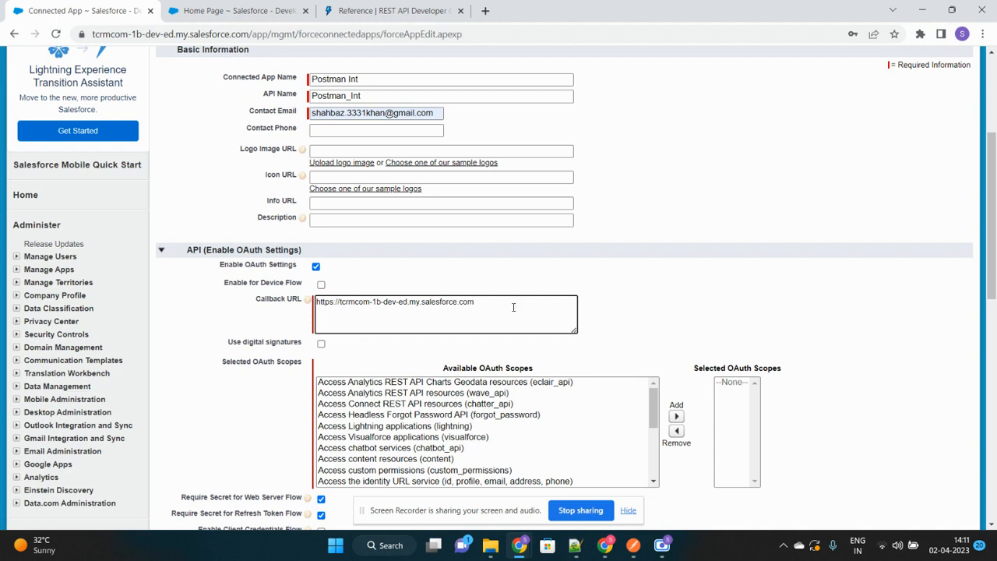
click(617, 332)
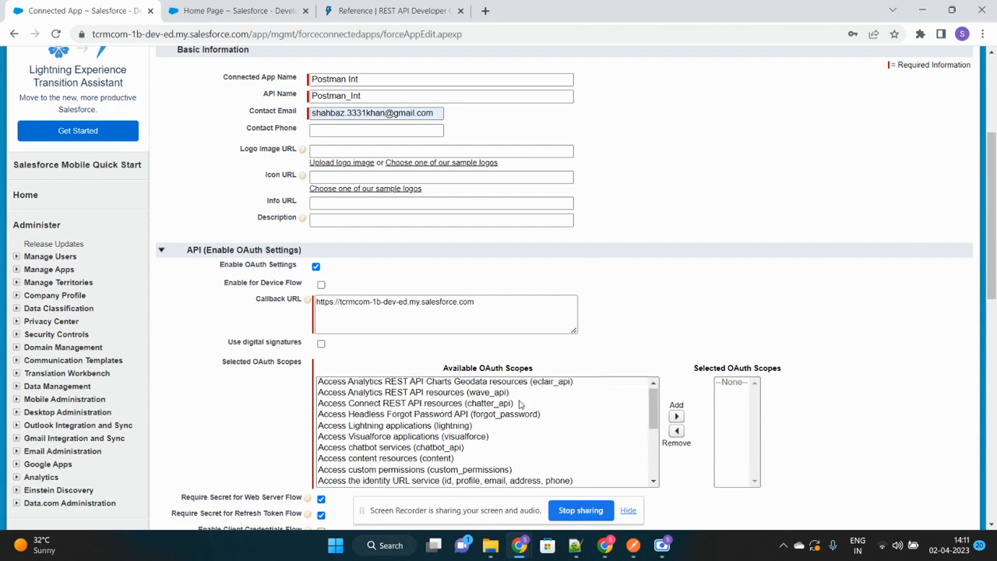
Select the Full access (full) OAuth scope.
scroll(520, 402, down, 1)
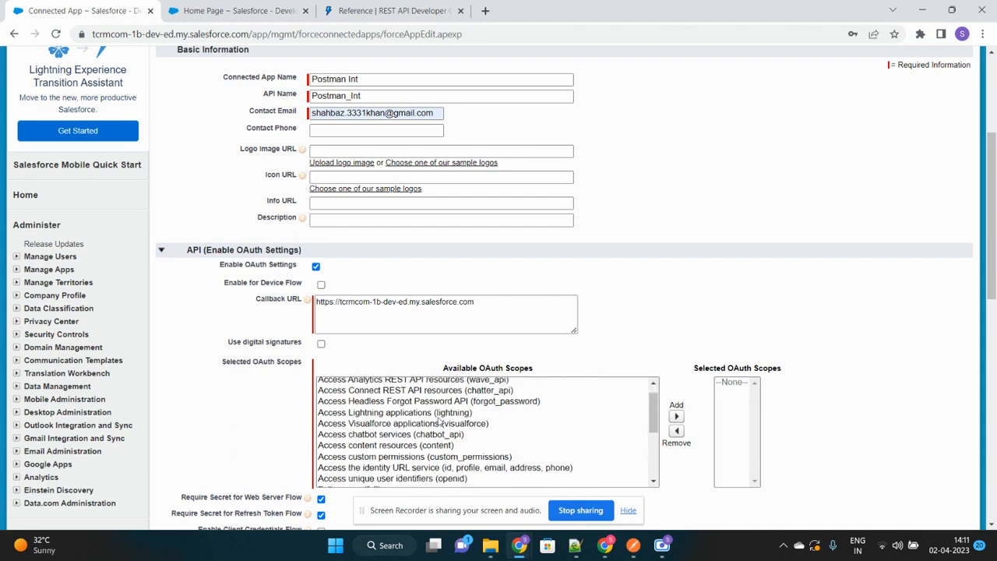
scroll(448, 443, down, 3)
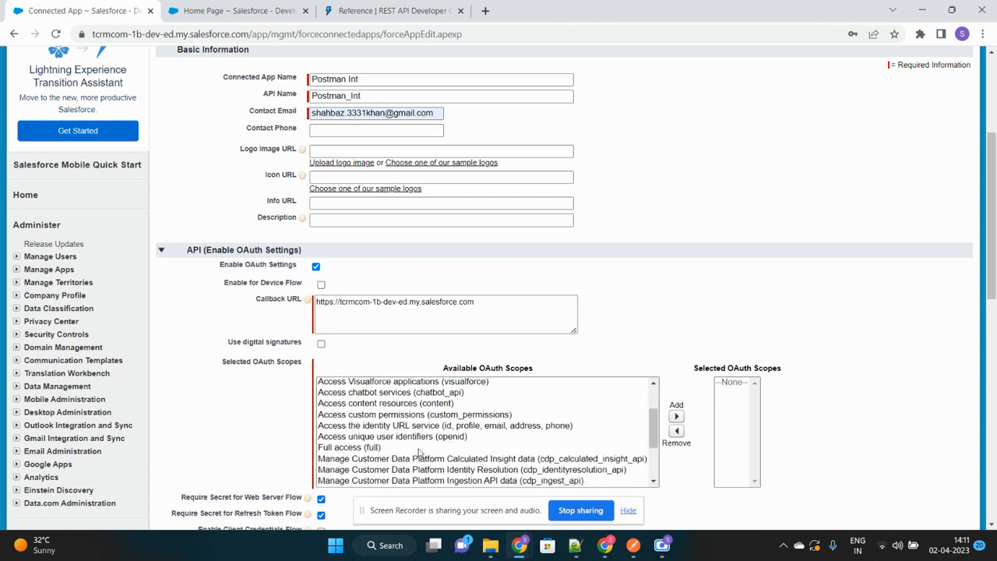
click(391, 448)
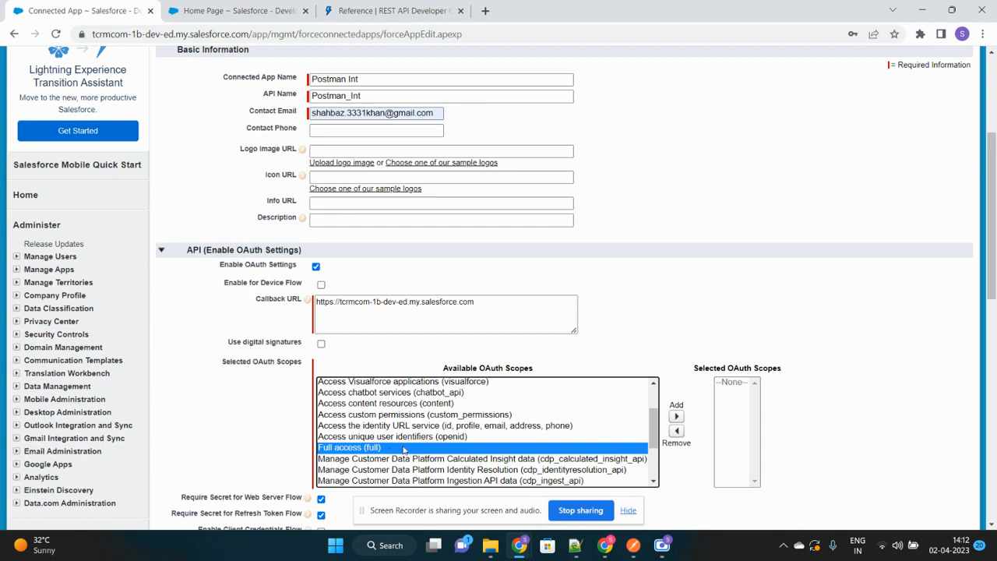
click(676, 416)
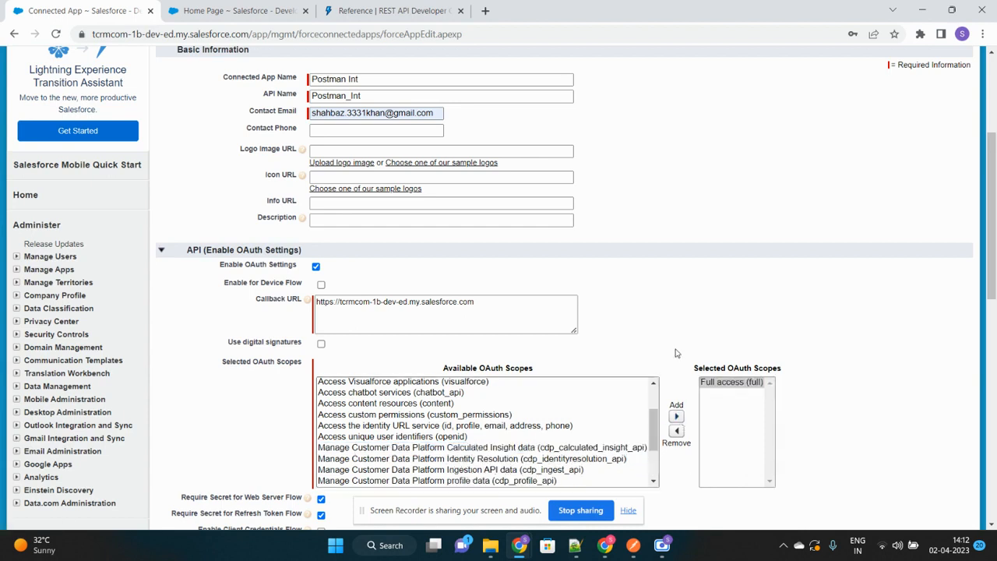
scroll(676, 353, down, 3)
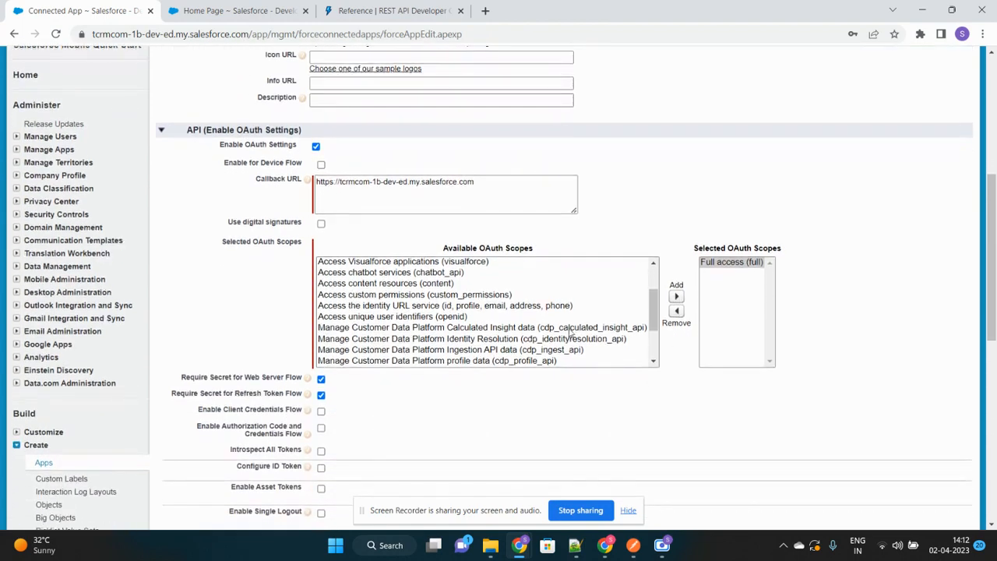
scroll(548, 330, up, 2)
scroll(548, 330, down, 5)
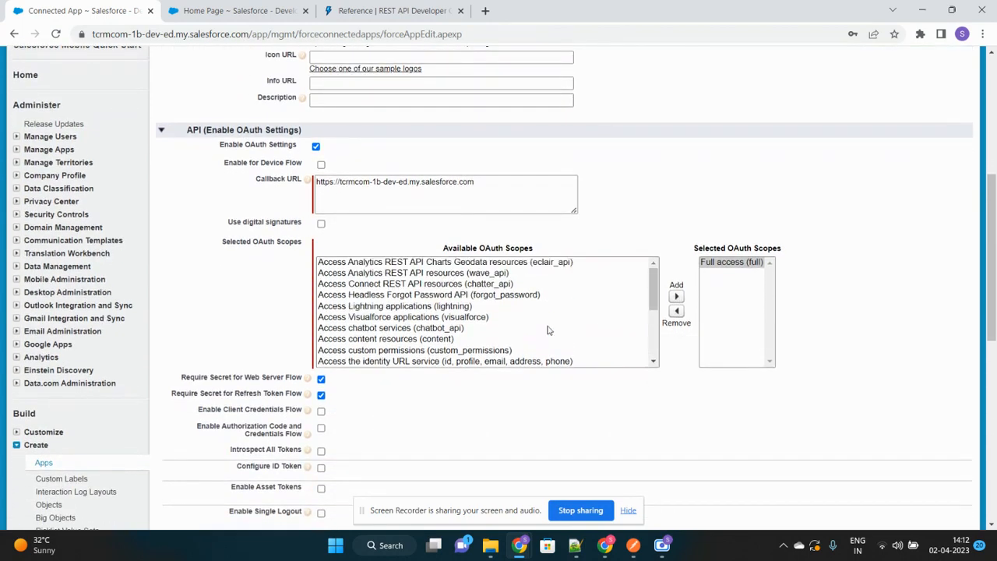
scroll(548, 330, down, 1)
scroll(548, 330, up, 1)
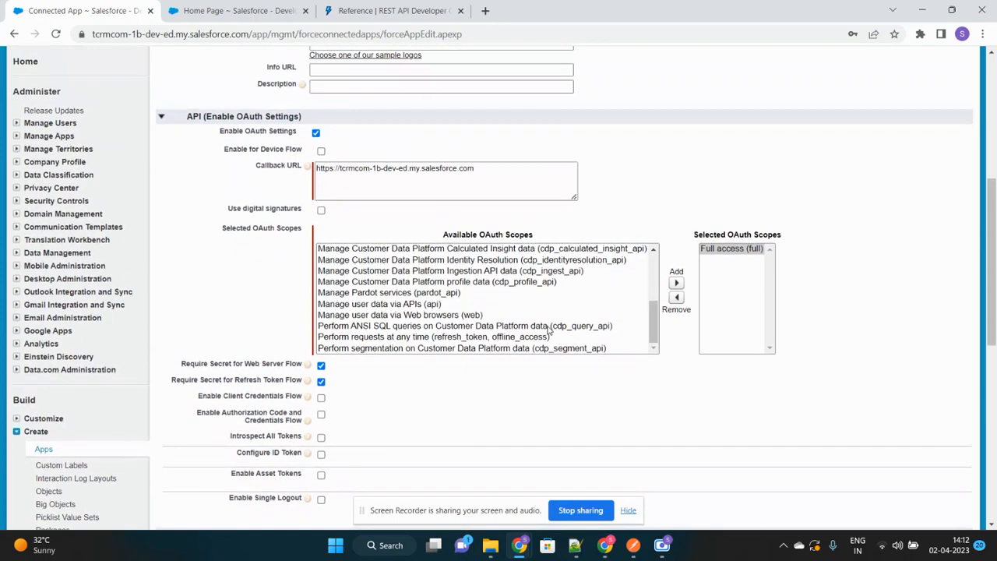
scroll(521, 301, up, 5)
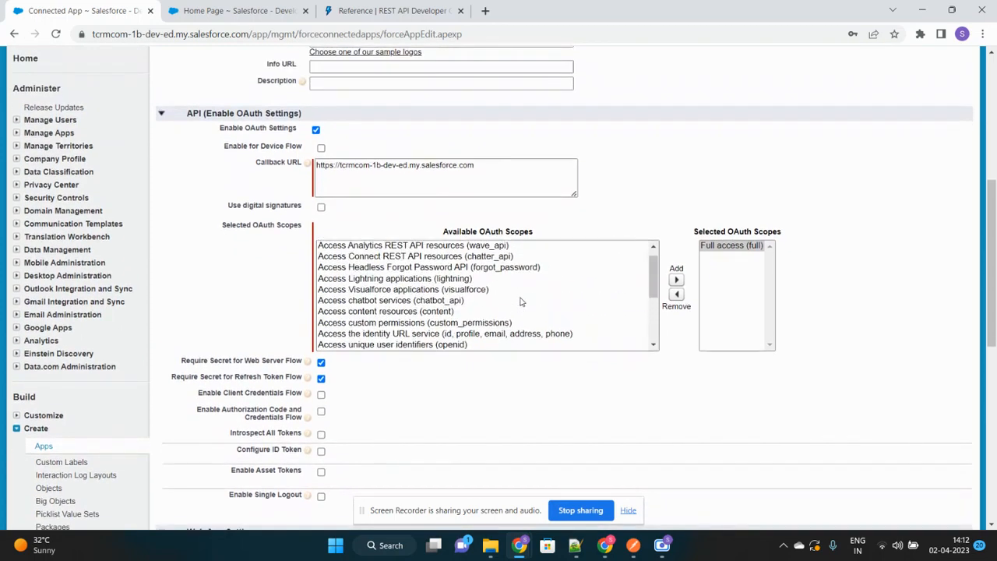
scroll(420, 403, down, 3)
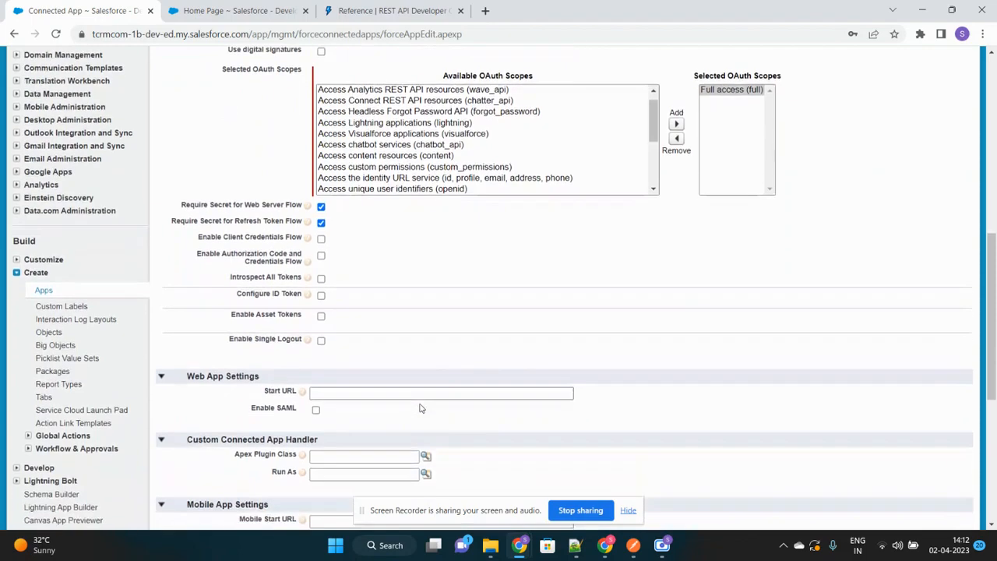
scroll(421, 409, down, 4)
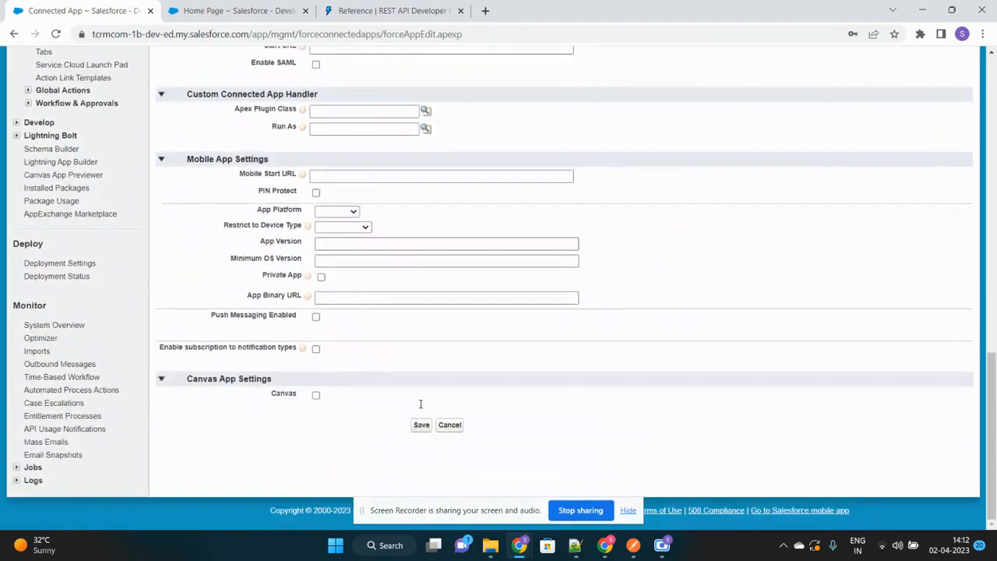
scroll(420, 408, up, 5)
scroll(421, 408, up, 3)
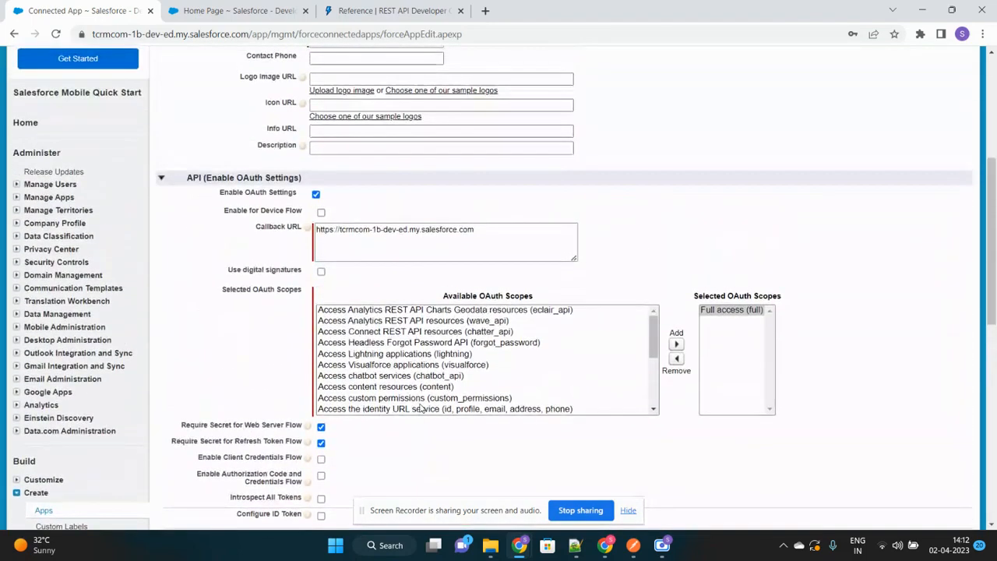
scroll(497, 300, up, 5)
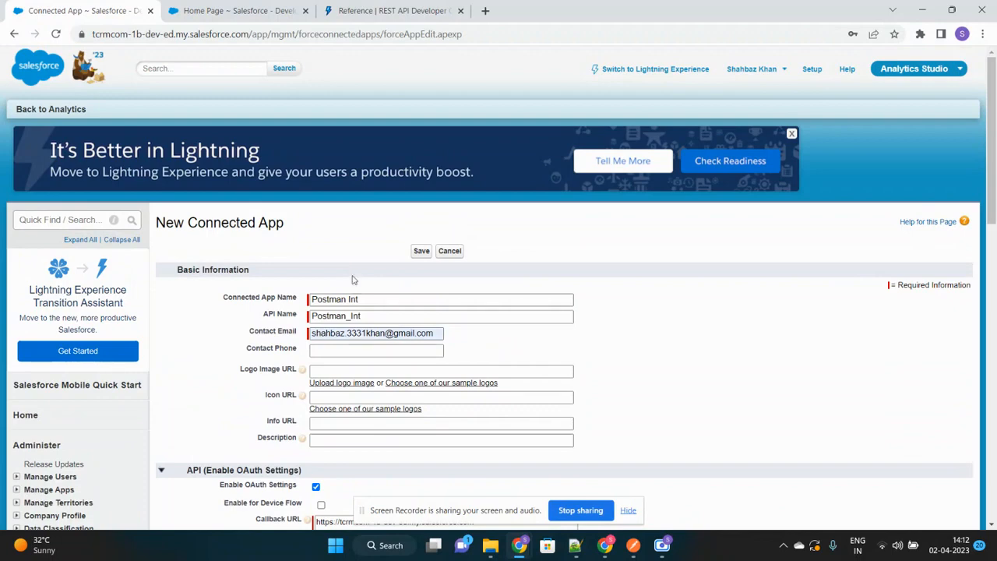
Go back to the Apps list, open the Postman Int connected app and view its OAuth settings.
click(14, 35)
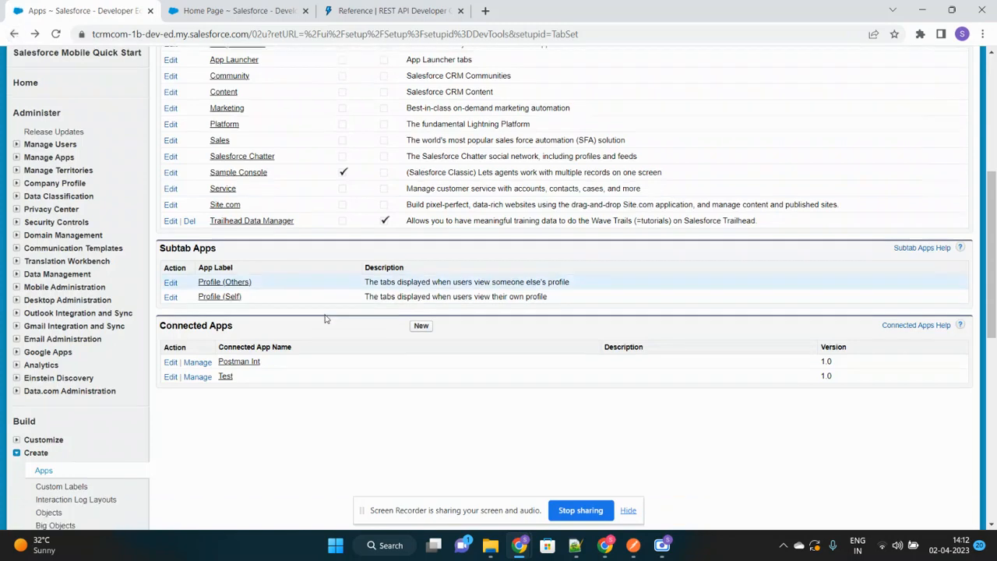
scroll(325, 316, down, 1)
click(244, 362)
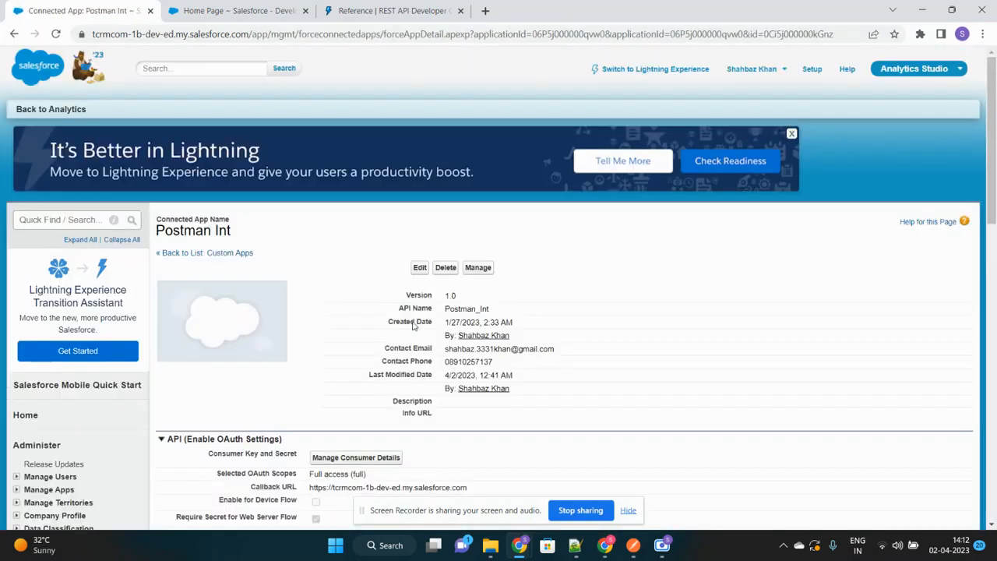
scroll(390, 320, down, 2)
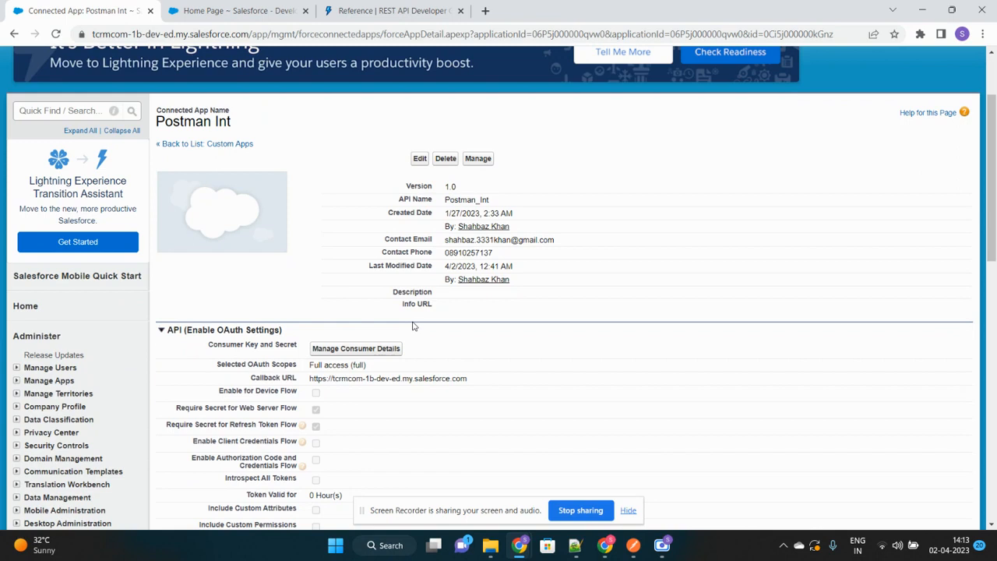
click(384, 356)
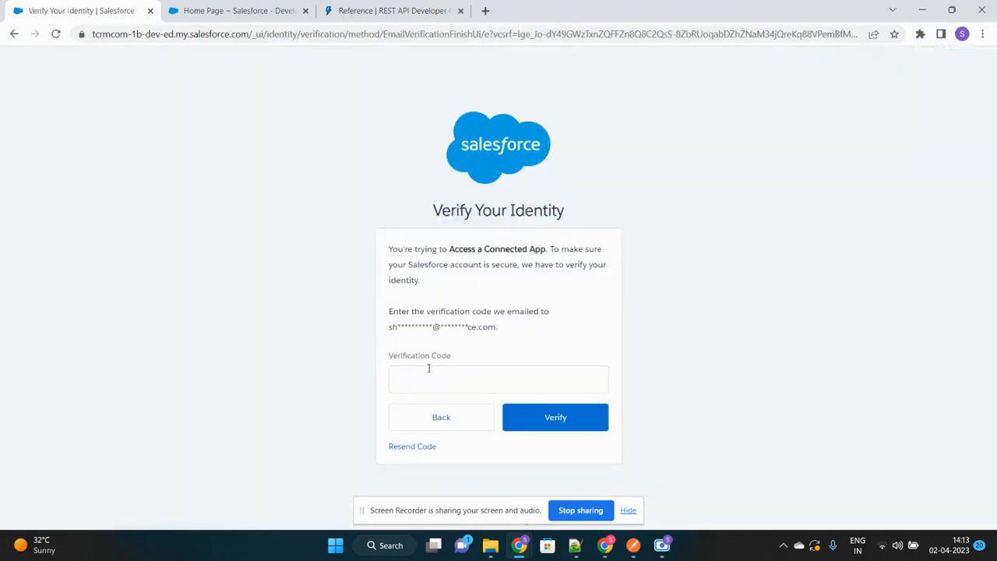
Verify with the emailed verification code to reveal the consumer details, then switch to the Setup home tab.
click(441, 379)
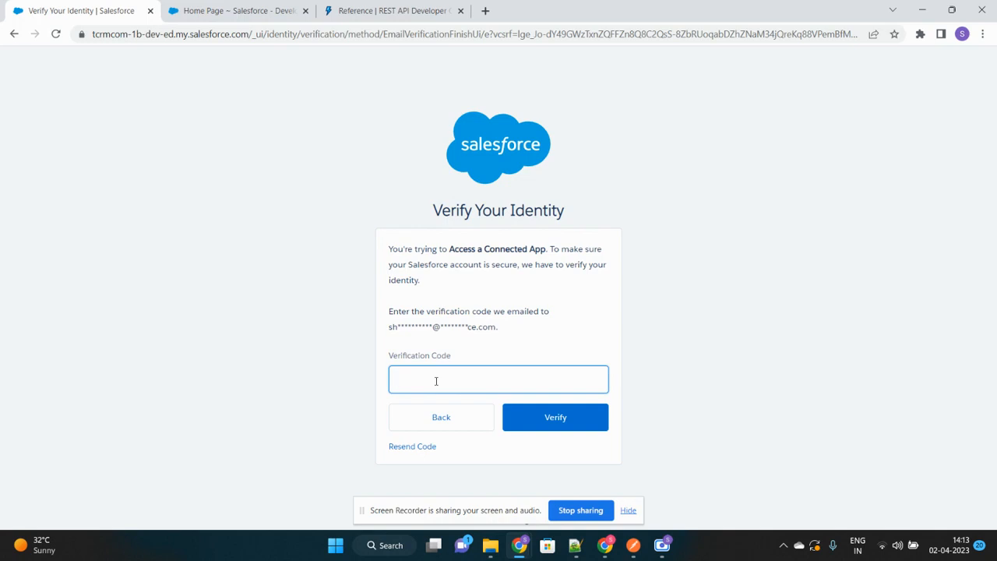
click(583, 422)
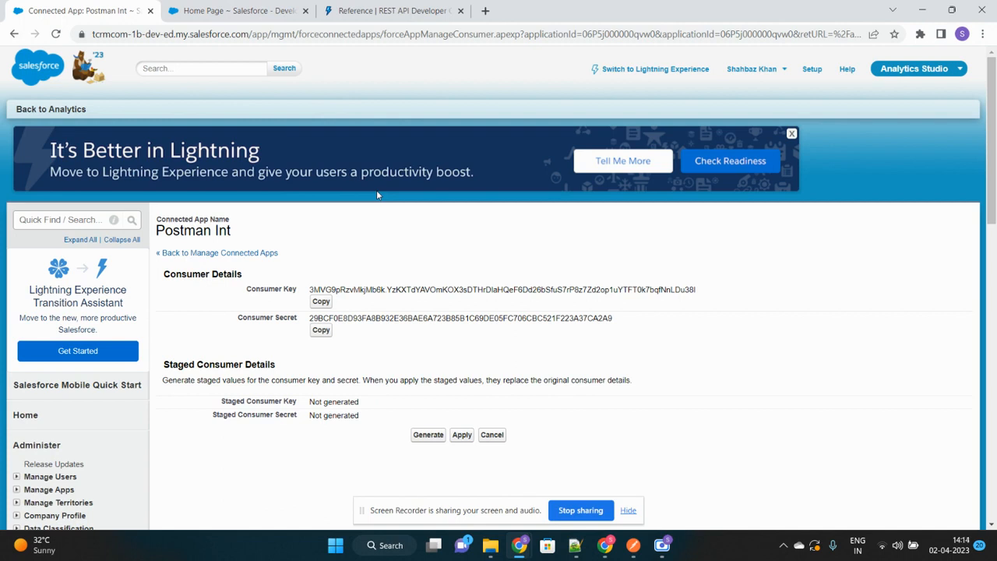
click(245, 17)
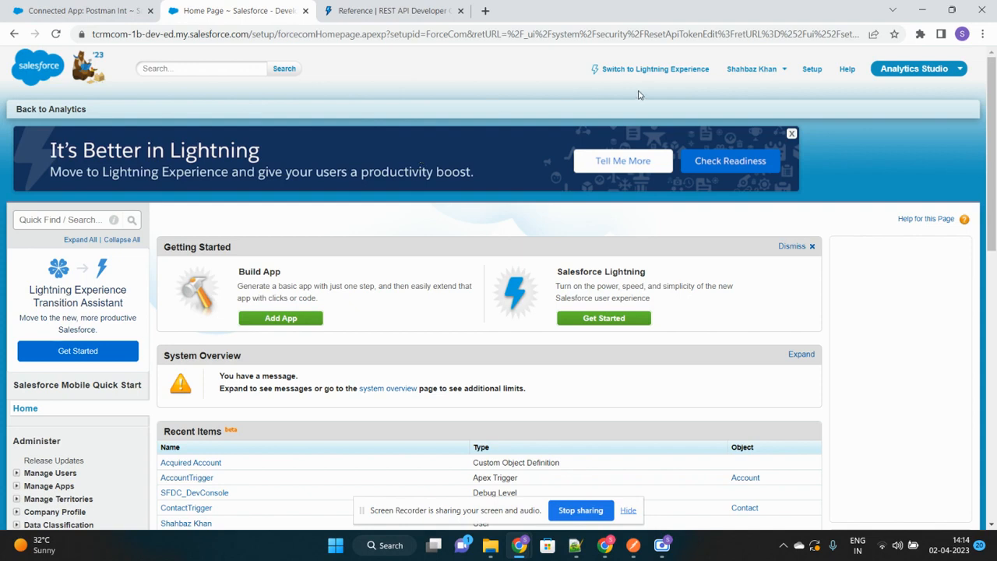
Open Reset My Security Token from My Settings via Quick Find 'tok', then switch to Postman.
click(760, 74)
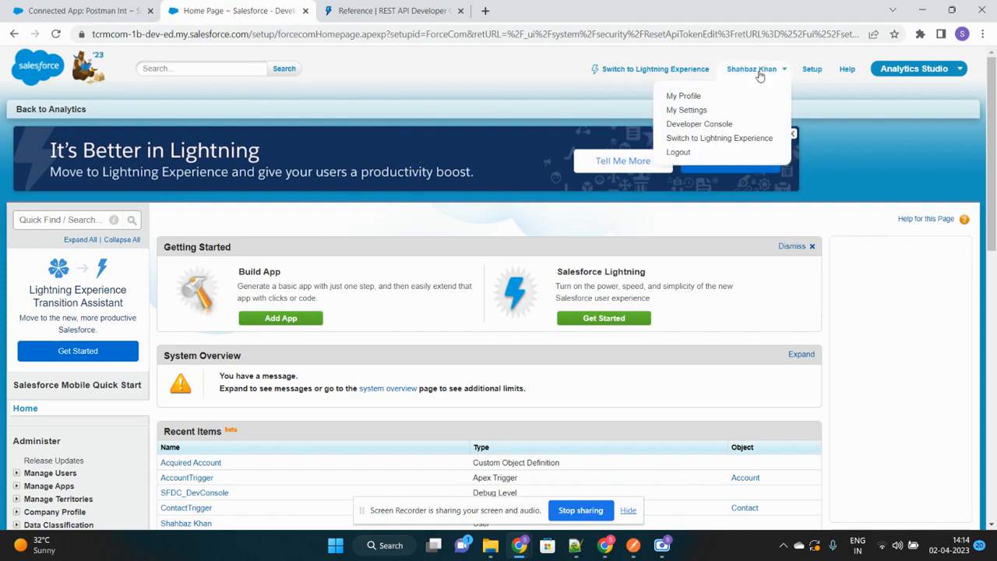
click(687, 110)
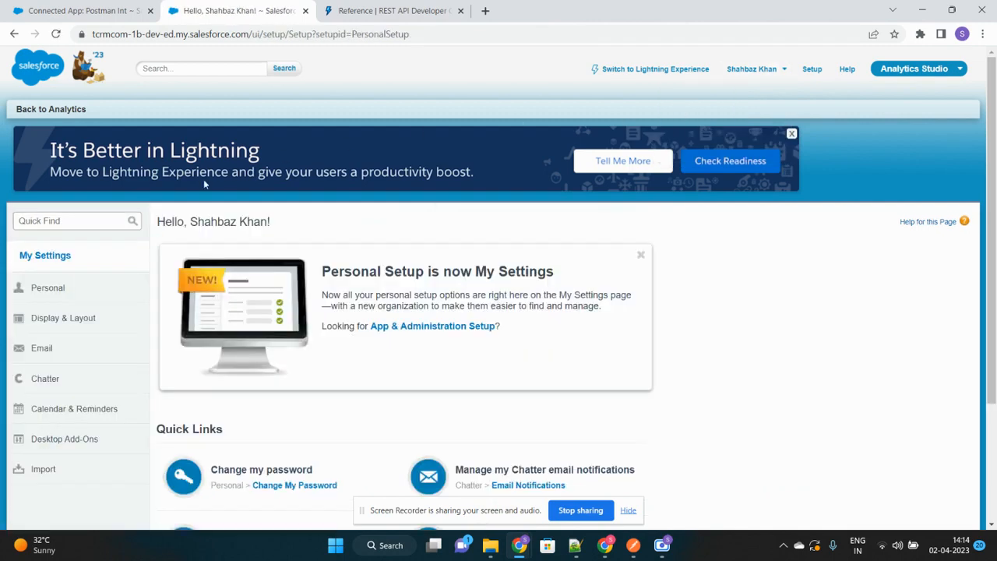
click(80, 221)
text(tok)
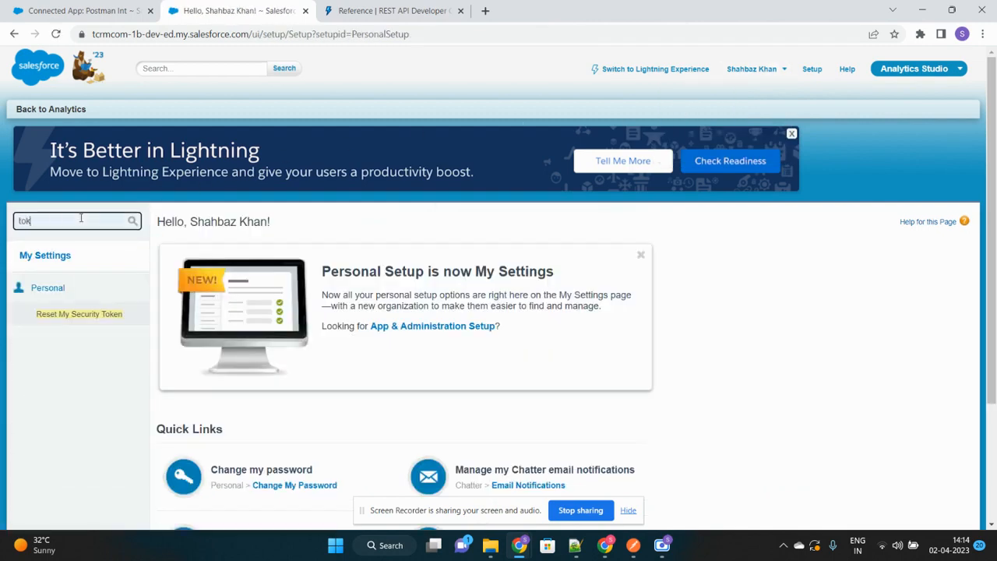
click(71, 317)
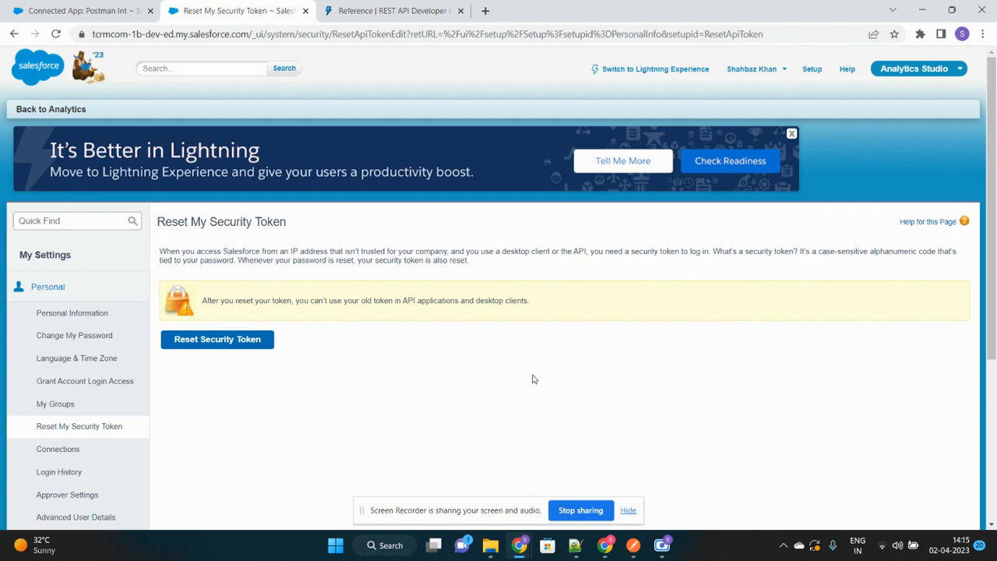
click(633, 547)
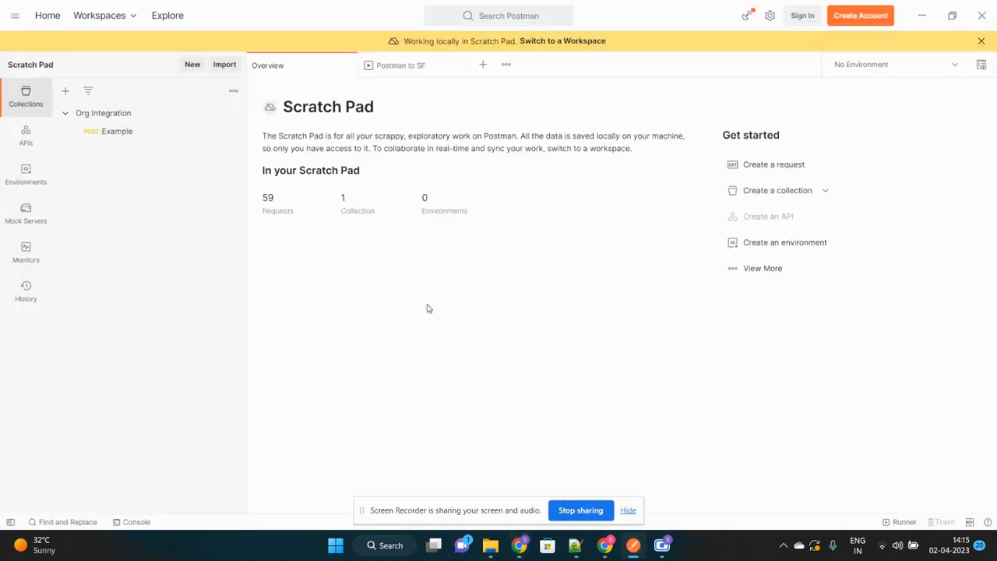
Create a new collection named 'Postman to SF'.
click(191, 68)
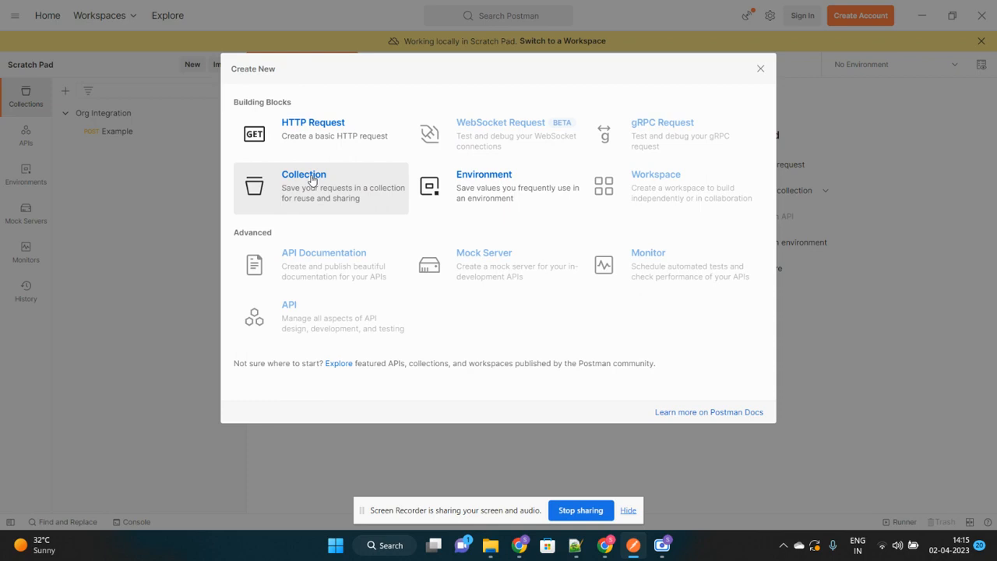
click(312, 181)
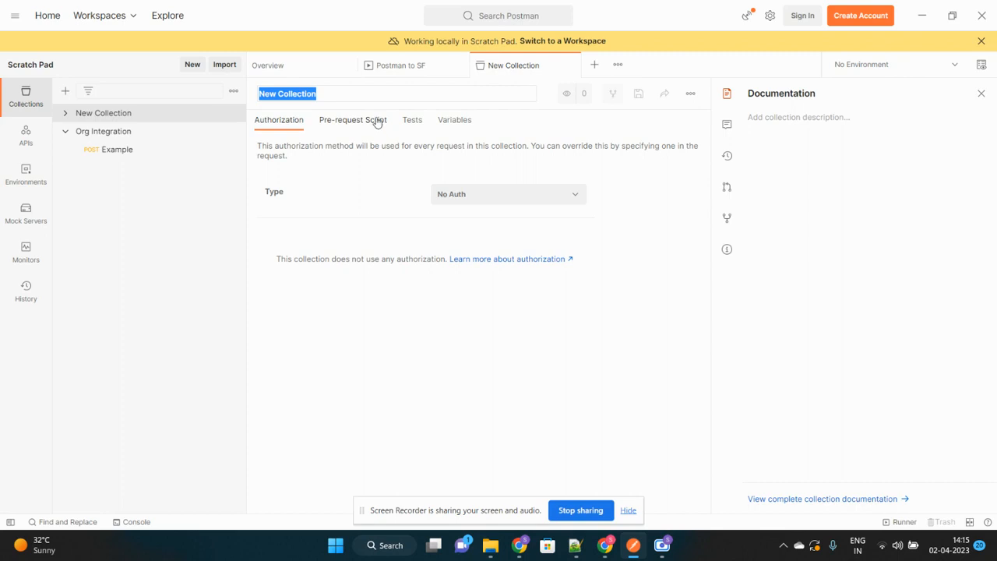
text(Postman)
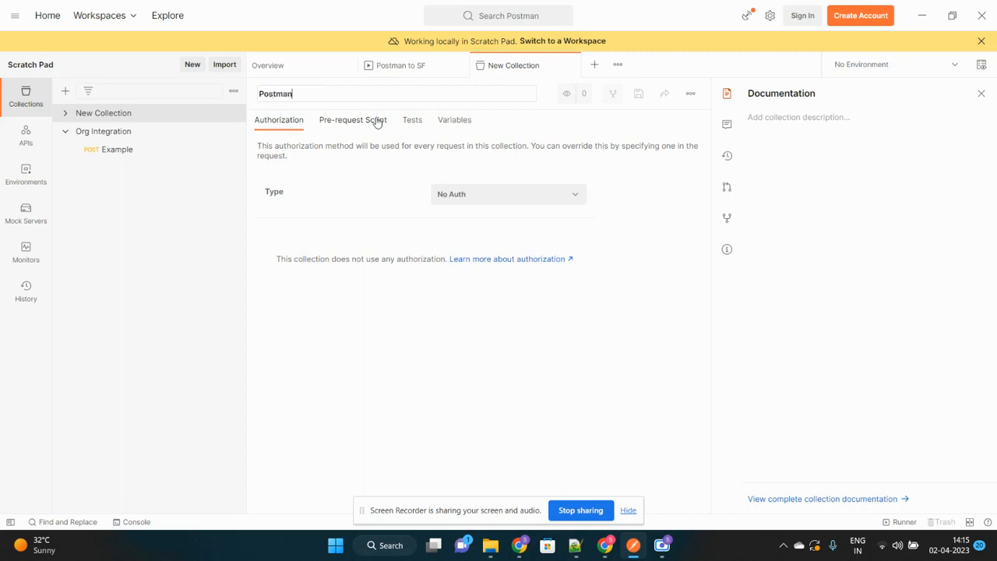
text( to SF)
click(494, 201)
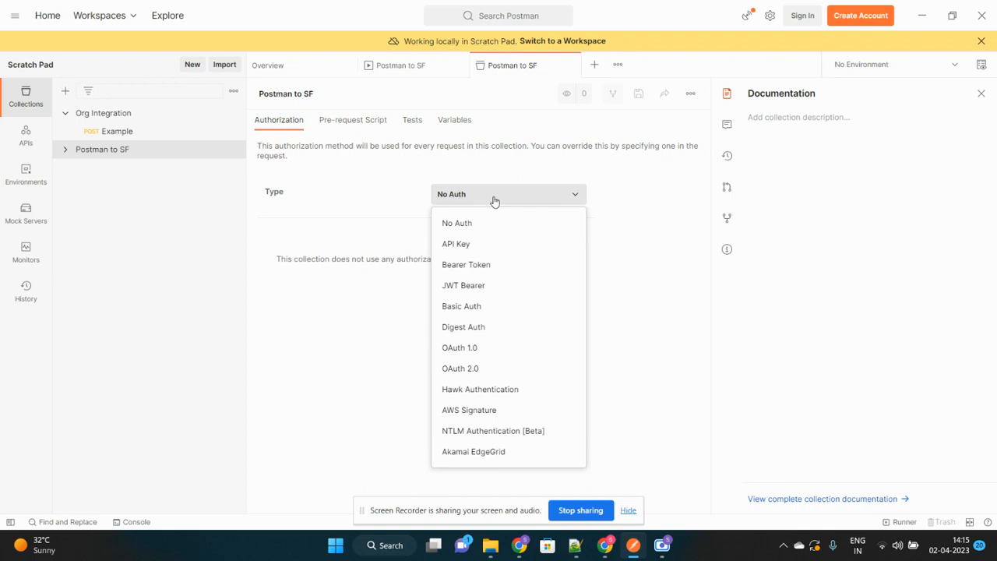
Set the Postman to SF collection's authorization type to OAuth 2.0 and locate Configure New Token.
click(451, 369)
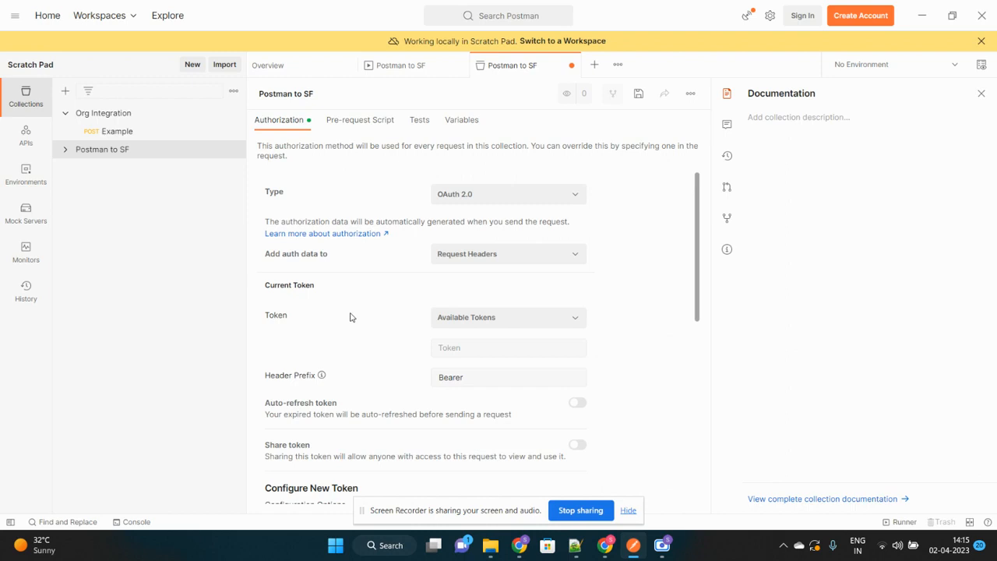
scroll(350, 318, down, 3)
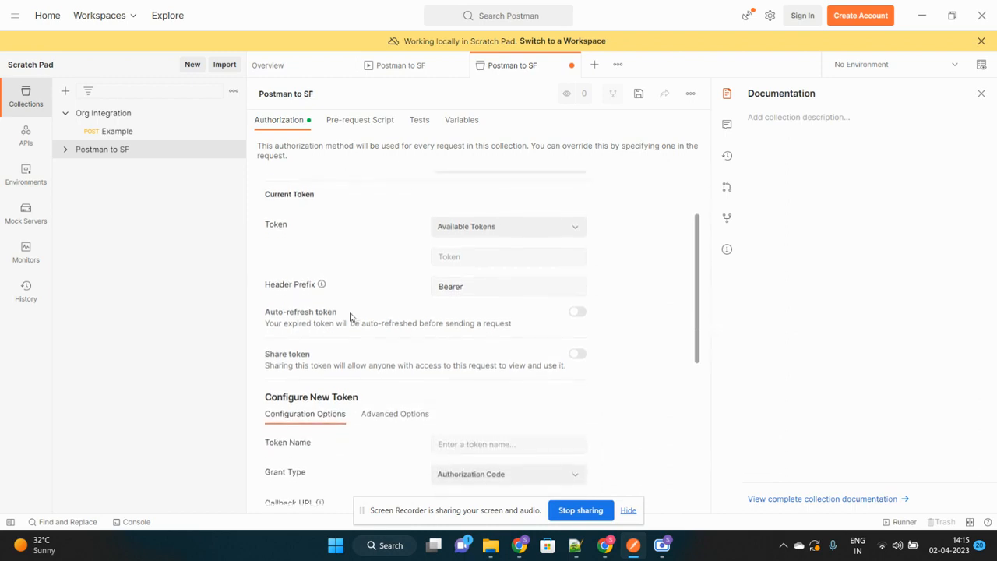
scroll(350, 317, up, 2)
scroll(349, 317, up, 1)
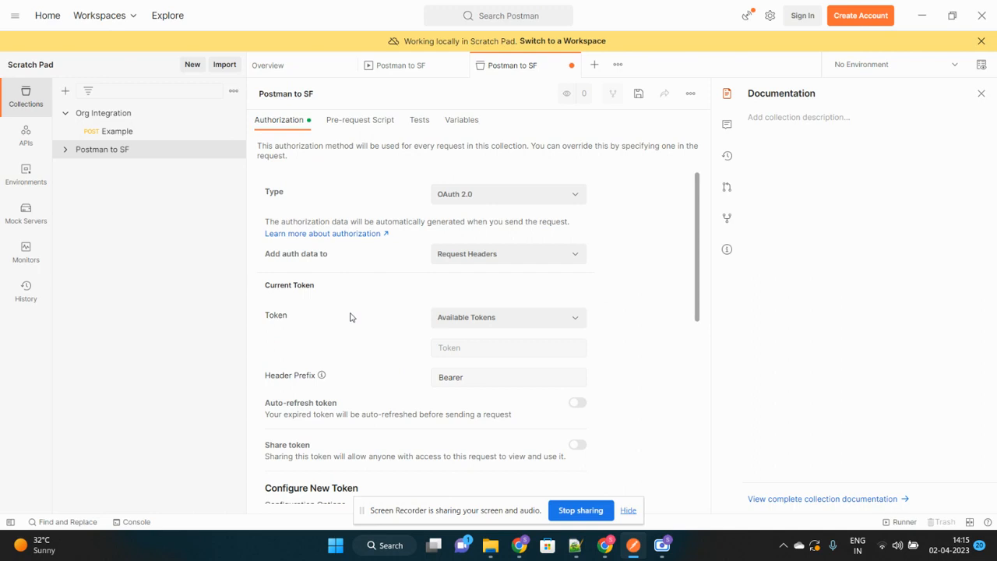
scroll(350, 317, down, 3)
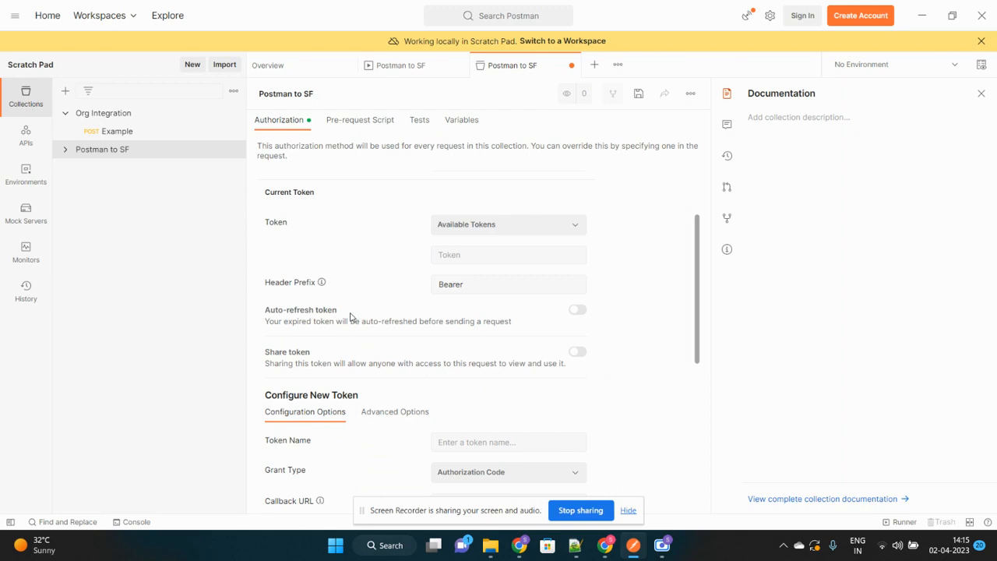
scroll(350, 317, down, 5)
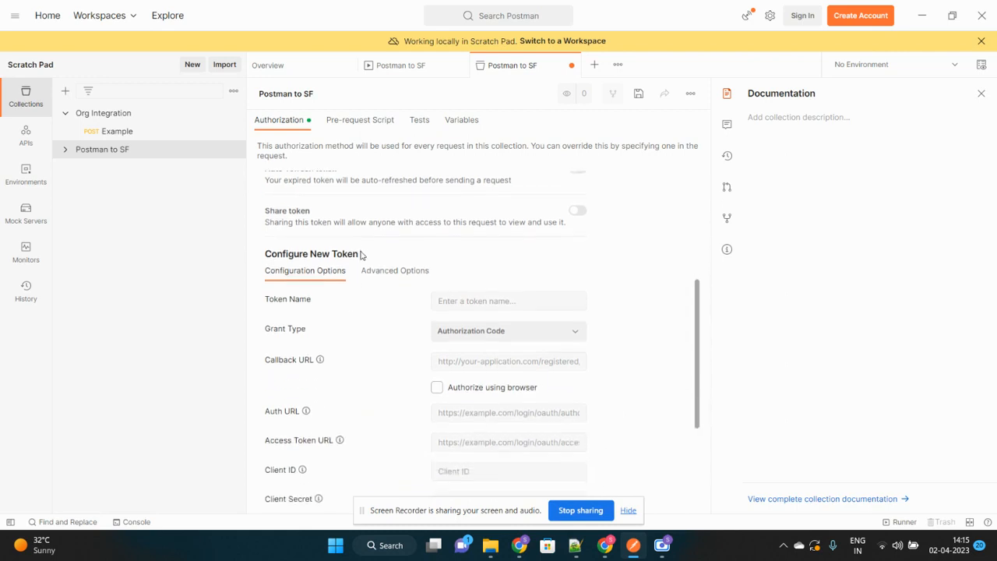
drag(361, 254, 264, 259)
click(265, 259)
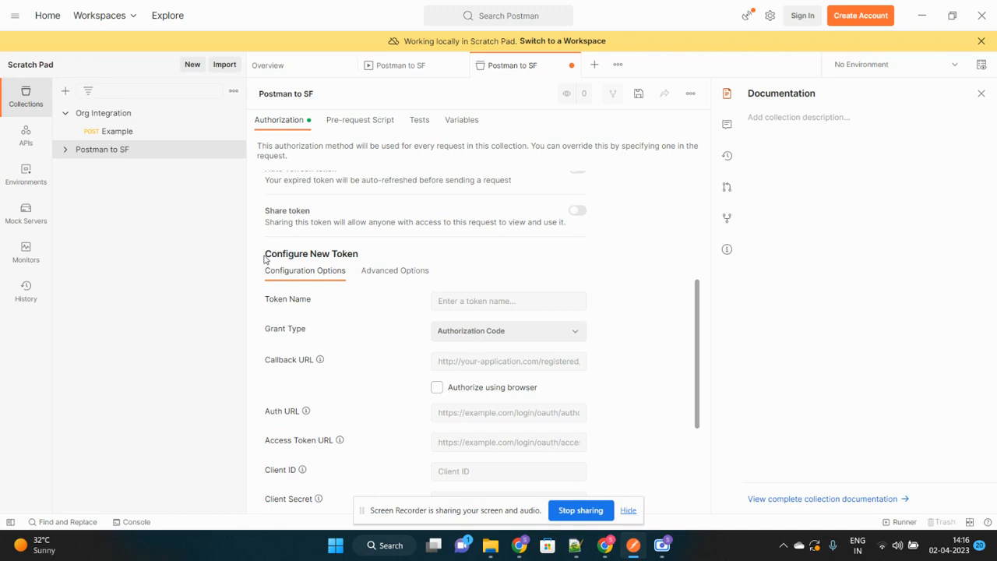
Give the new token the Password Credentials grant type and the name 'SF Token'.
click(499, 334)
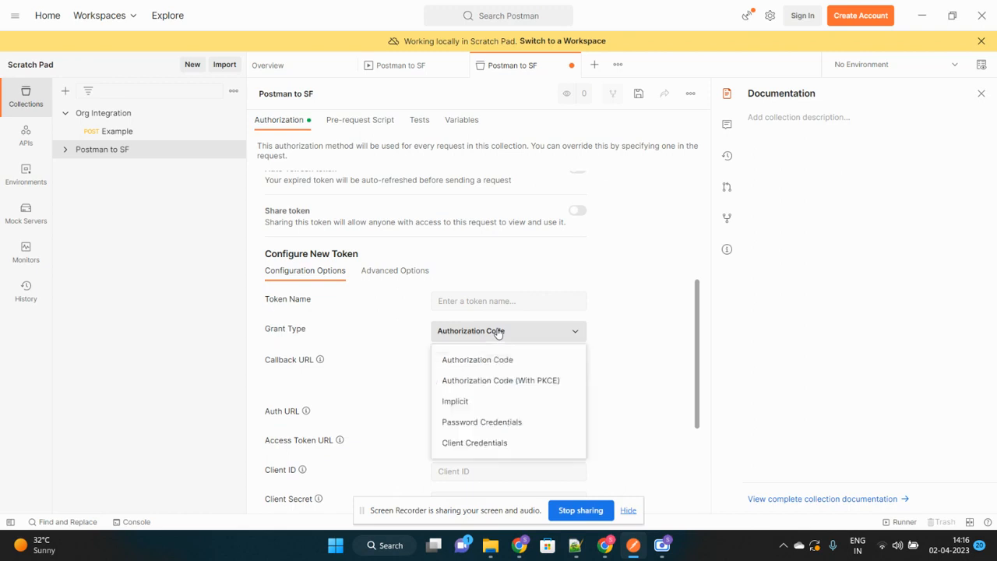
click(488, 423)
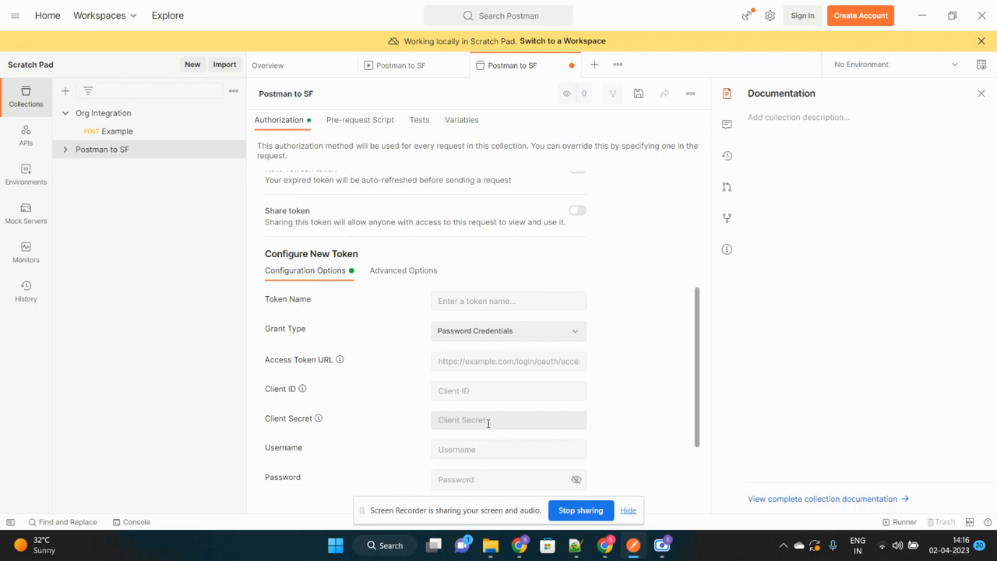
click(496, 303)
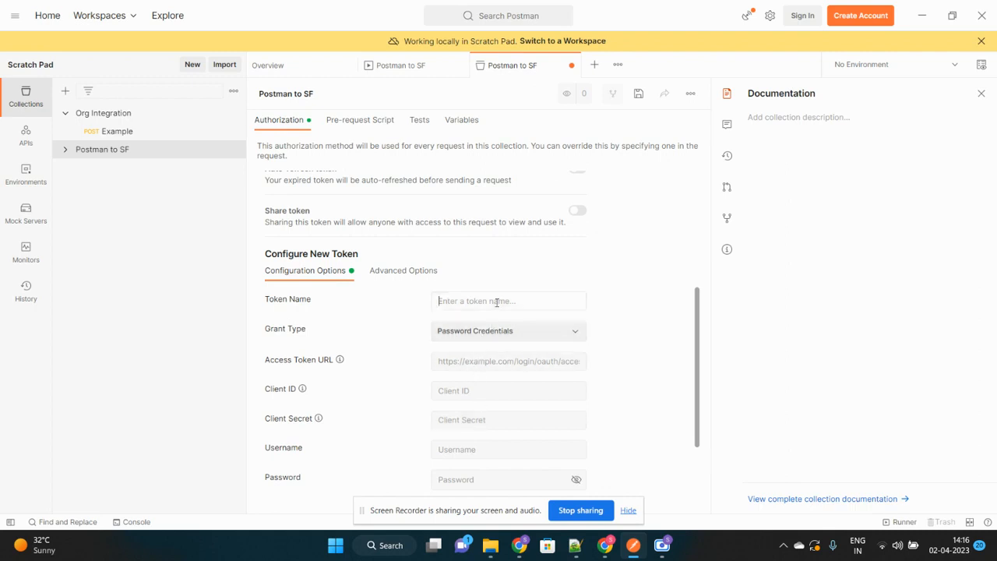
text(SF Token)
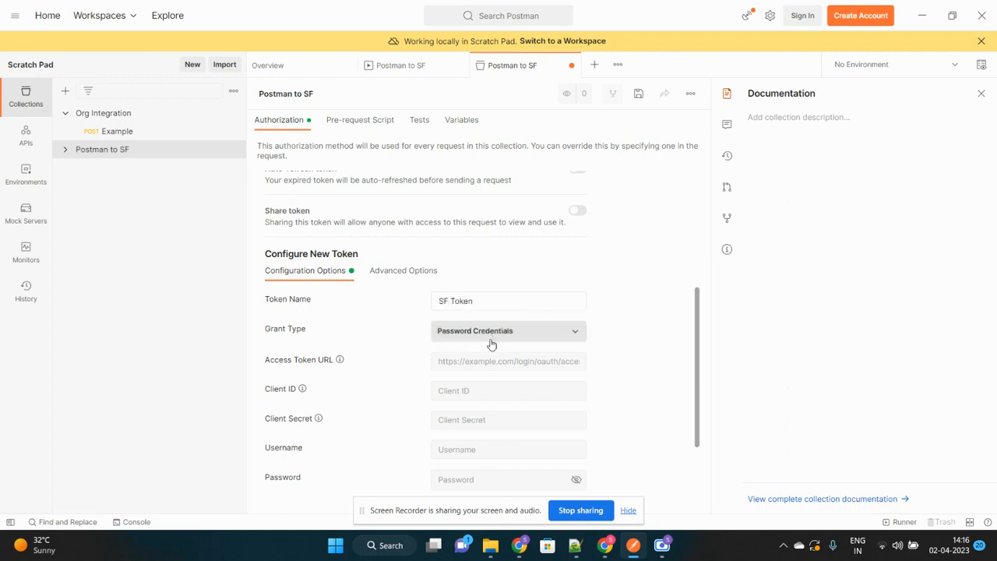
click(483, 363)
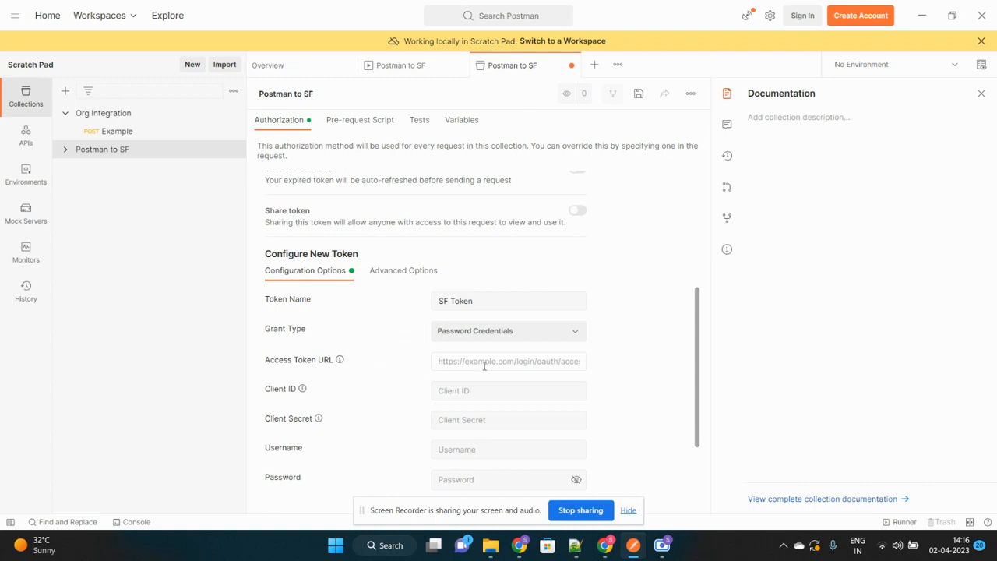
click(485, 363)
click(486, 362)
Copy the Salesforce token URL from line 6 of the Notepad++ notes and return to Postman.
key(alt+Tab)
key(alt+Tab)
key(alt+Tab)
key(alt+Tab)
key(alt+Tab)
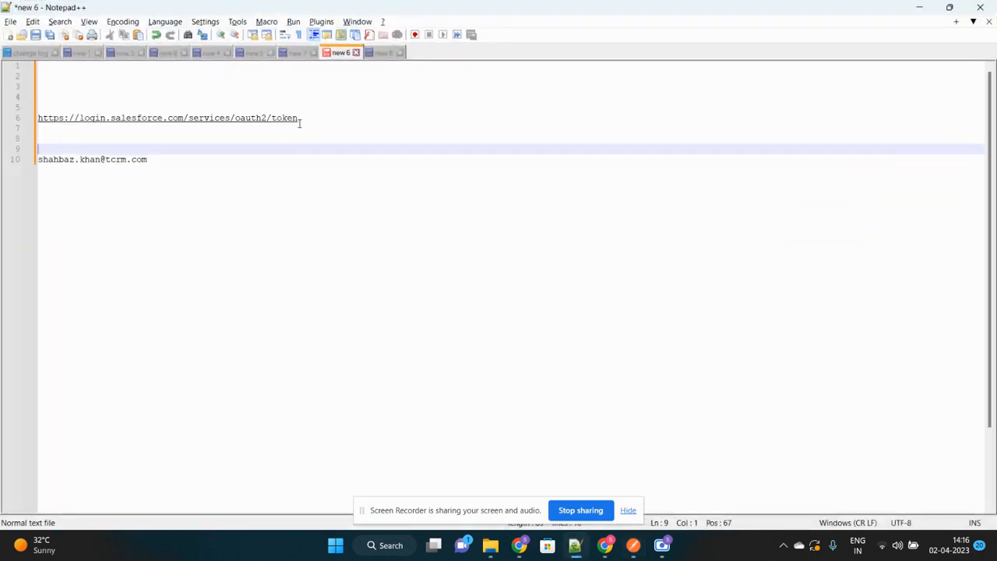
drag(302, 118, 37, 117)
key(ctrl+c)
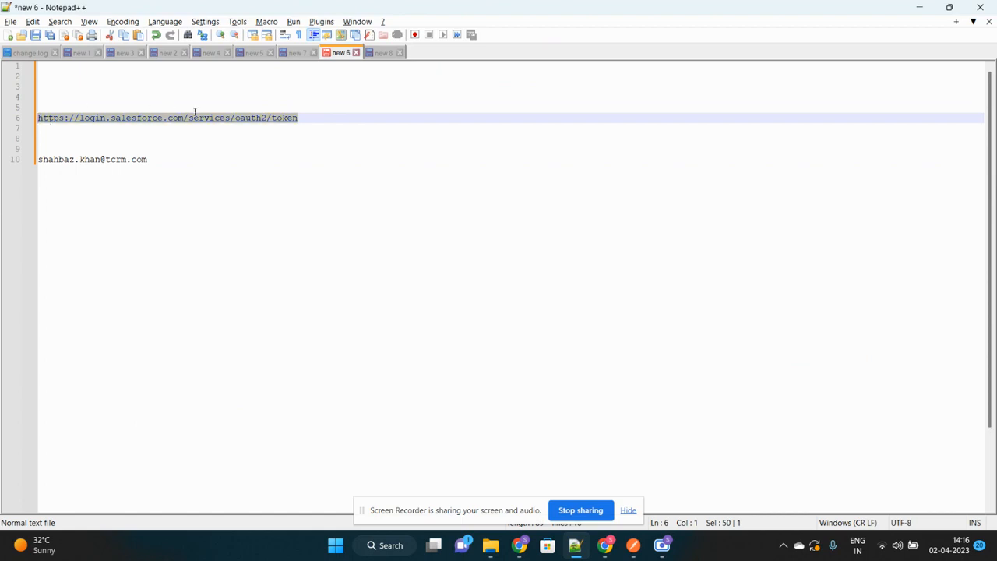
key(alt+Tab)
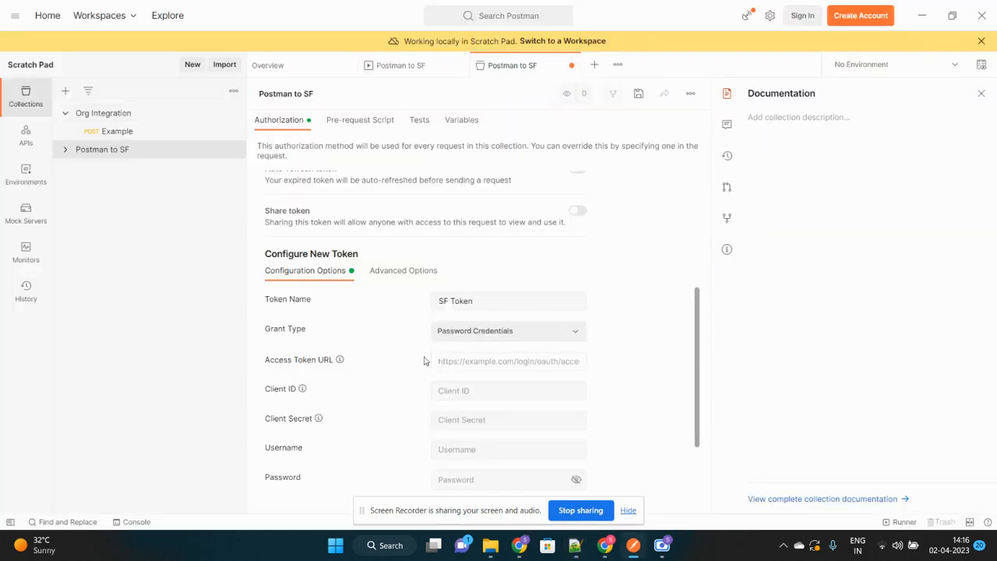
key(ctrl+v)
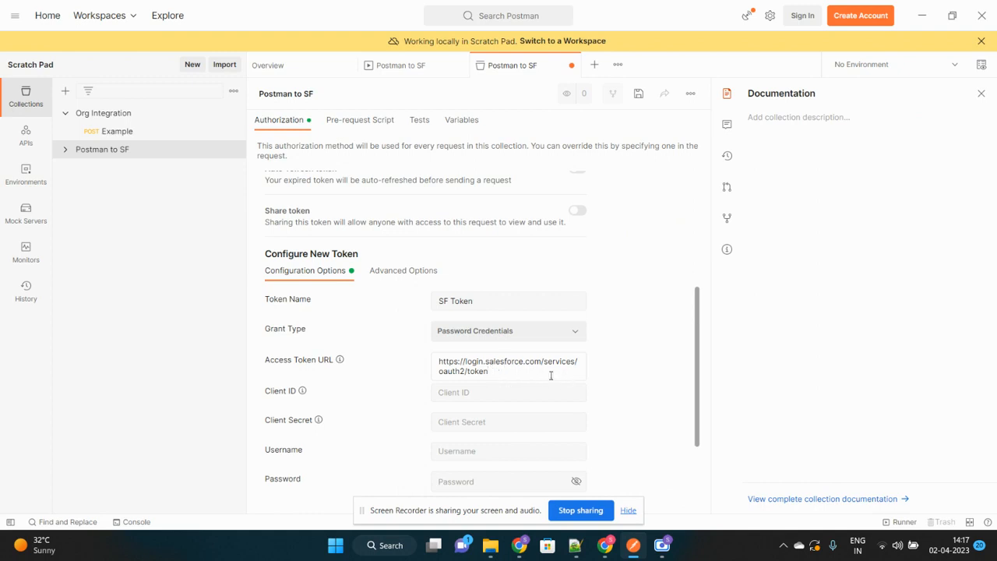
drag(494, 371, 439, 363)
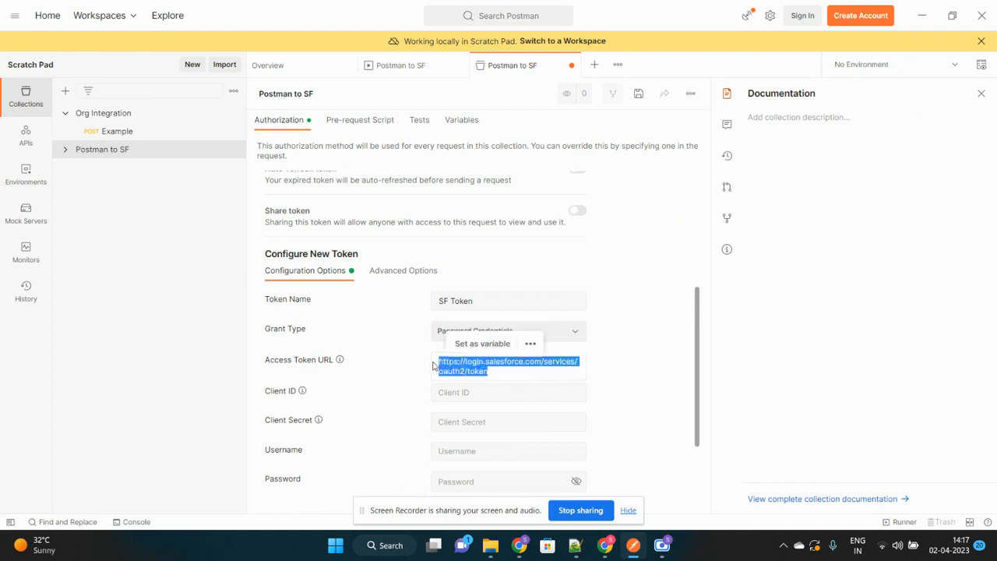
click(395, 374)
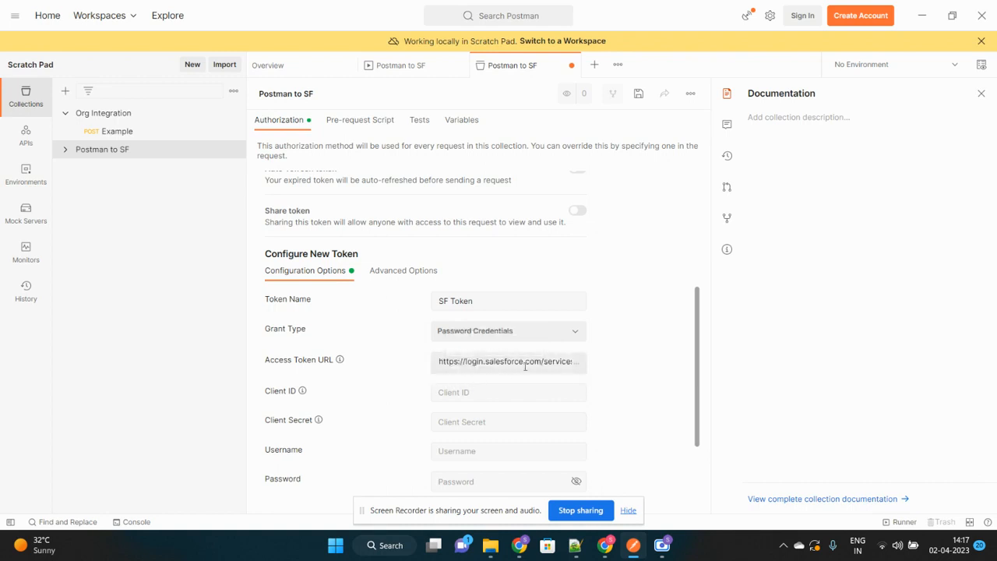
triple_click(488, 364)
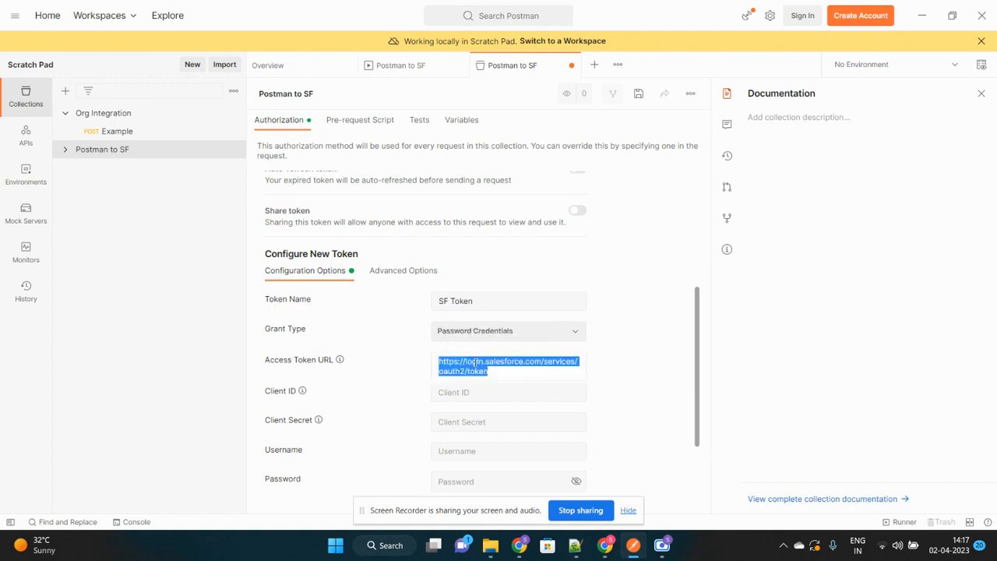
double_click(474, 362)
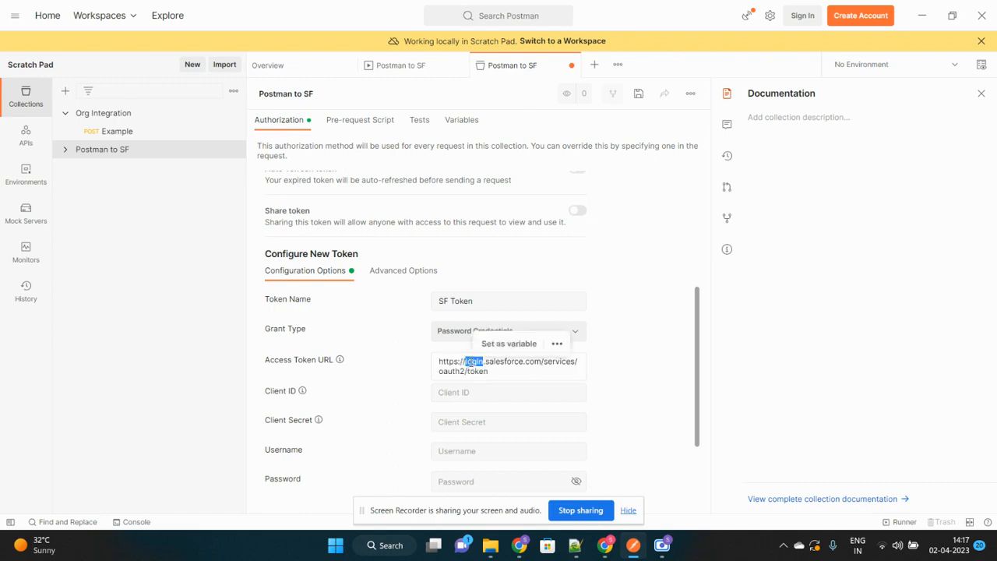
click(503, 372)
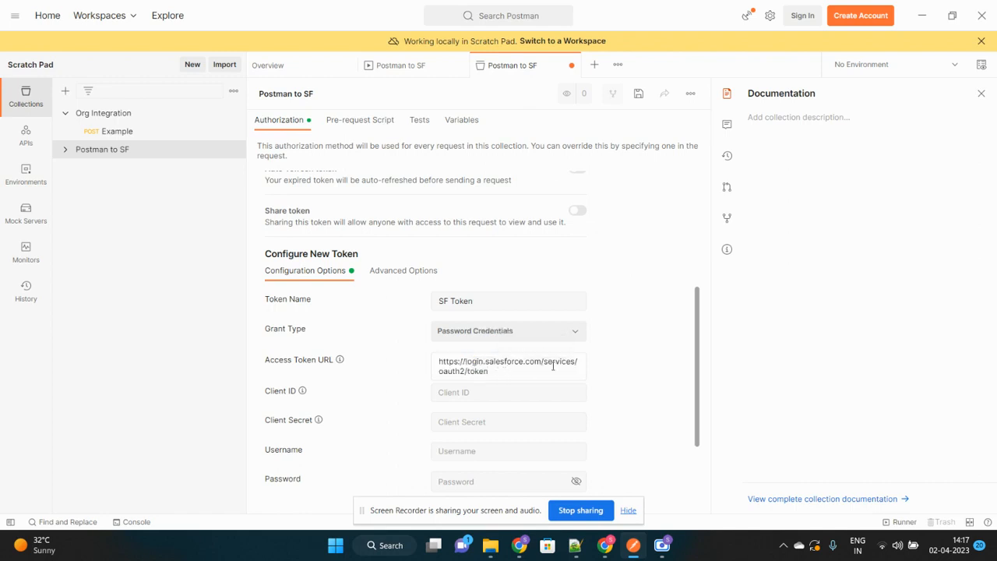
drag(489, 372, 432, 375)
click(471, 392)
Copy the Postman Int connected app's consumer key and paste it as the Client ID.
mouse_move(522, 548)
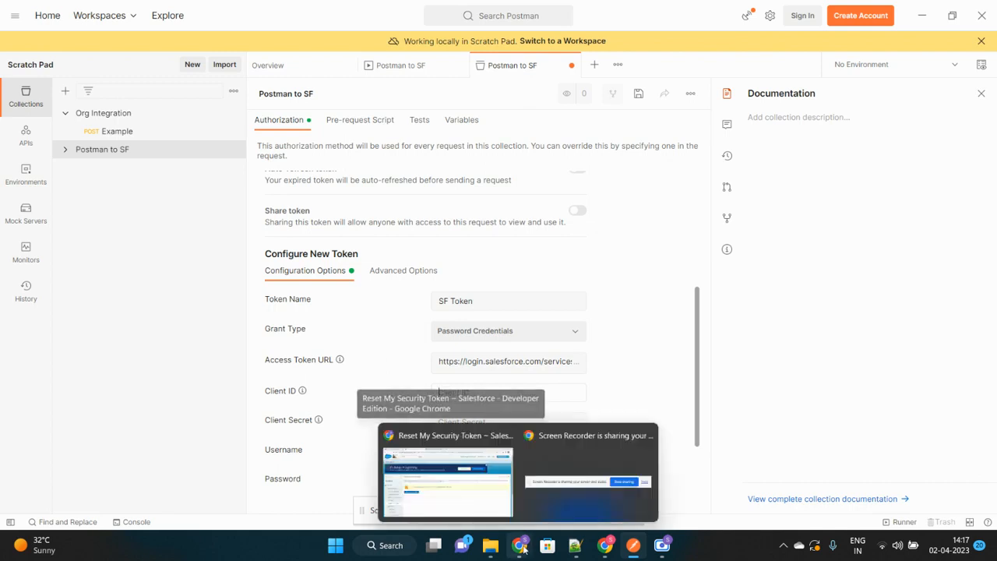
click(447, 479)
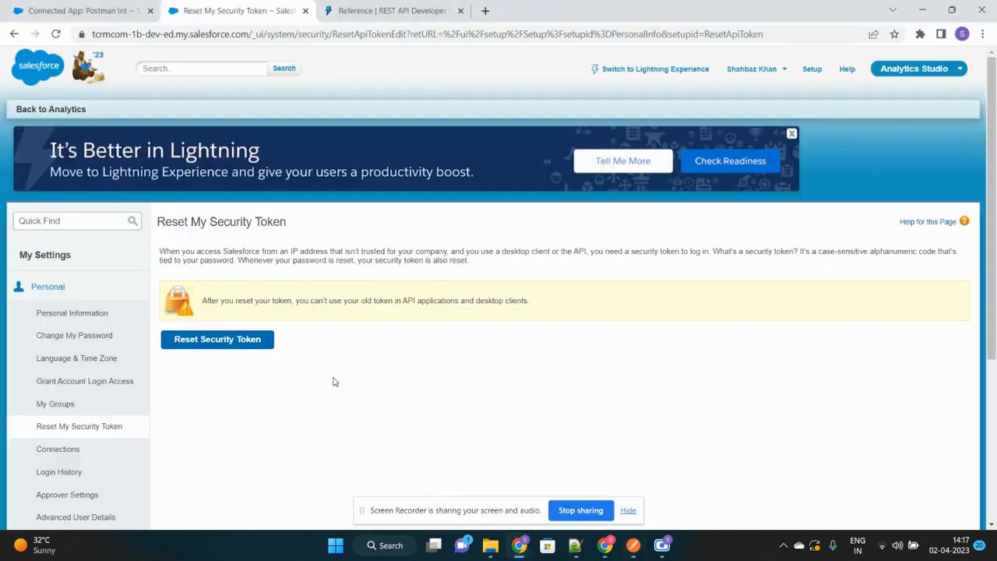
click(97, 11)
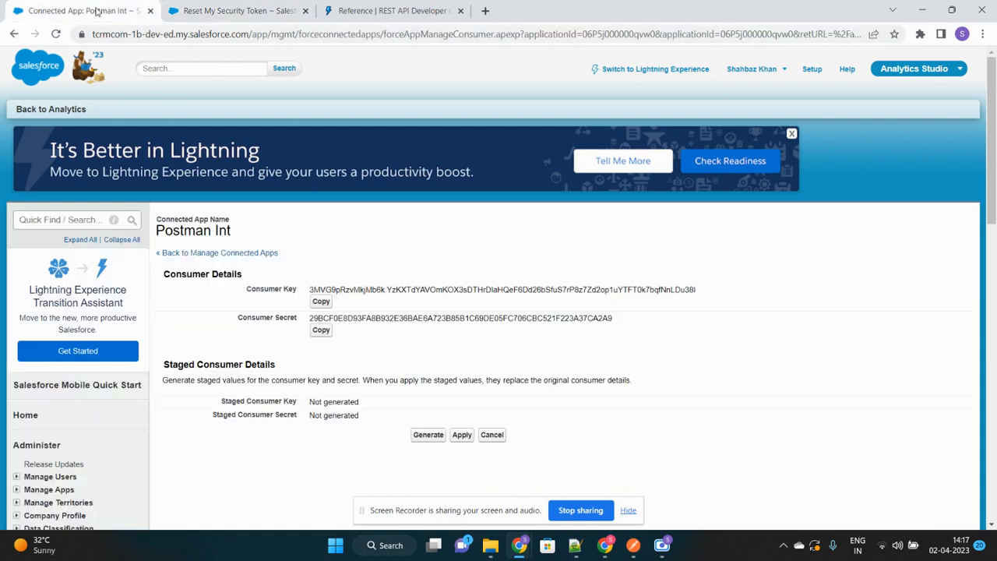
click(319, 303)
click(637, 555)
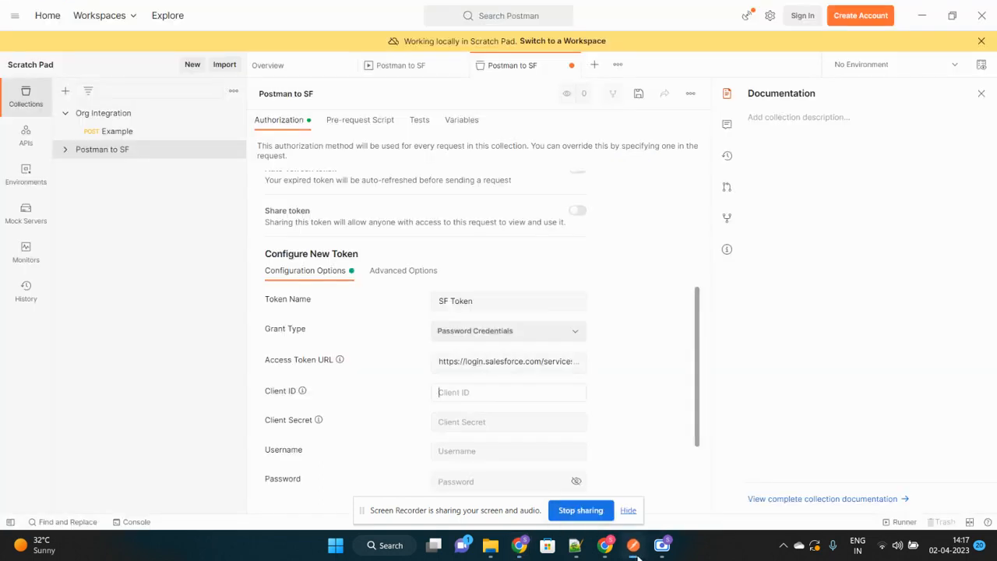
click(471, 391)
key(ctrl+v)
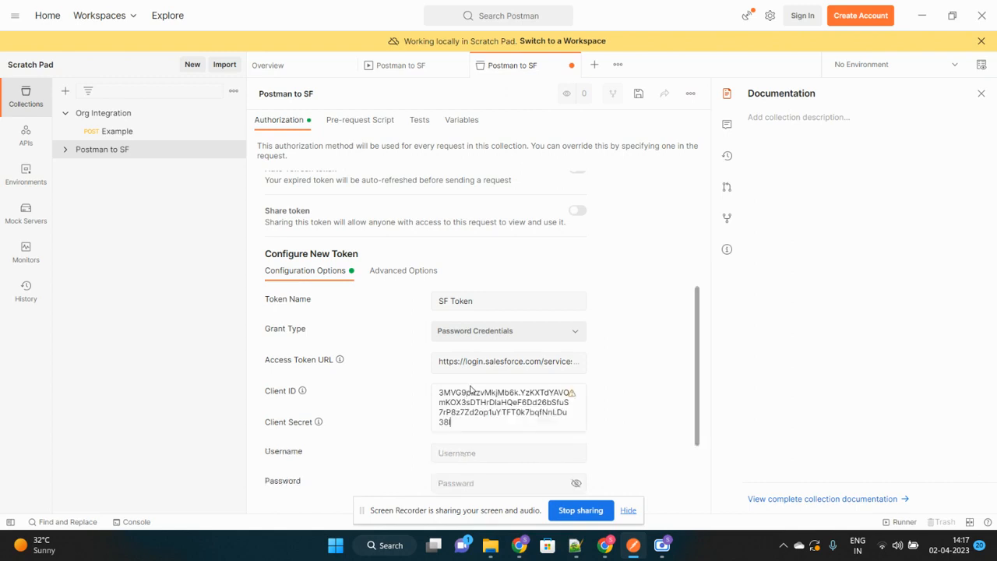
click(355, 406)
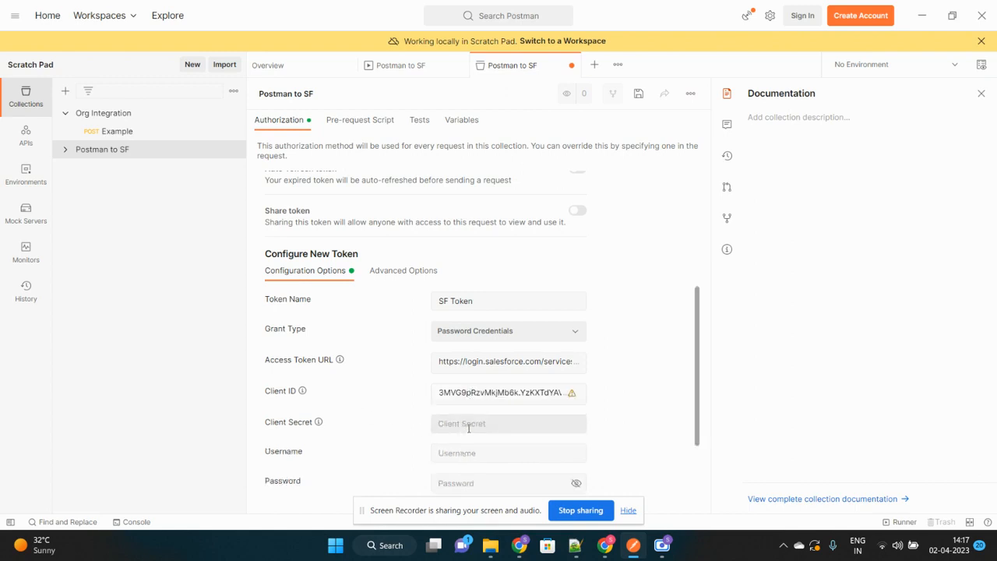
Copy the connected app's consumer secret and paste it as the Client Secret.
click(467, 428)
mouse_move(519, 545)
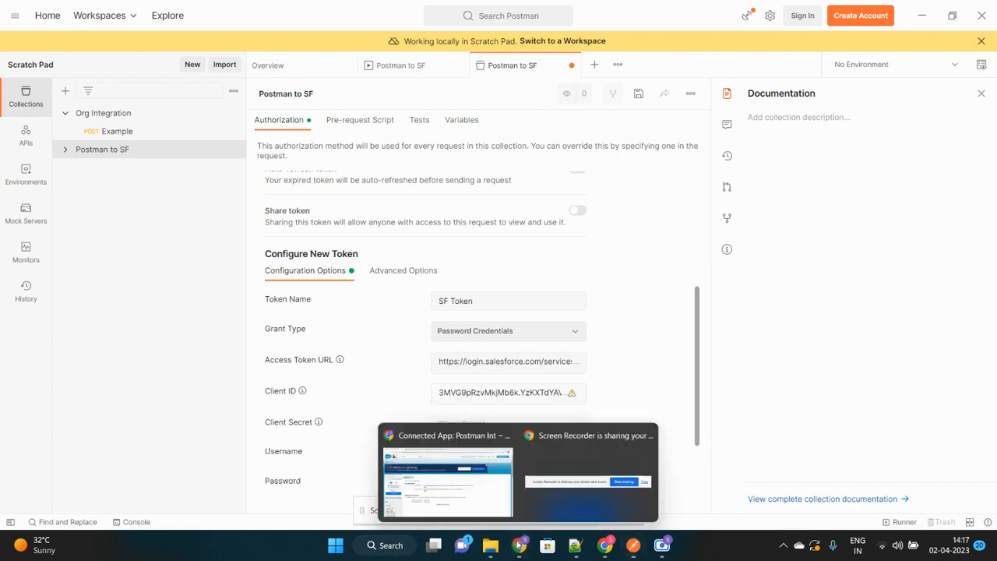
click(444, 479)
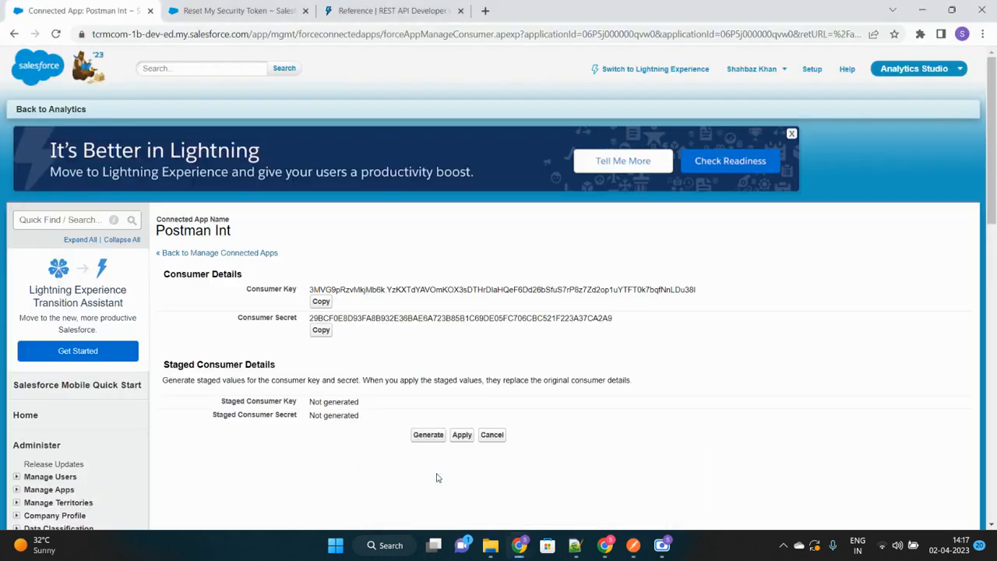
click(321, 329)
key(alt+Tab)
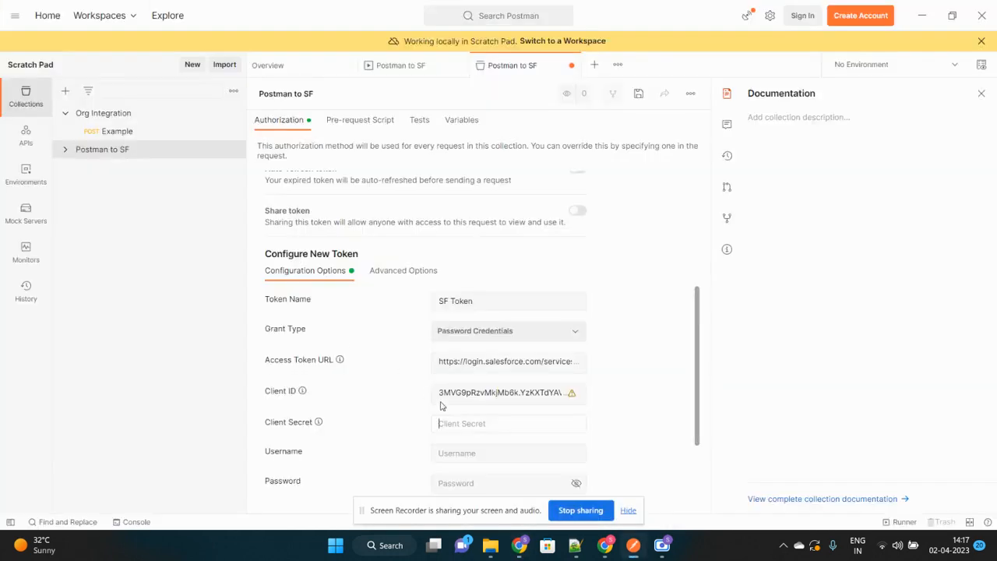
click(448, 416)
key(ctrl+v)
key(Tab)
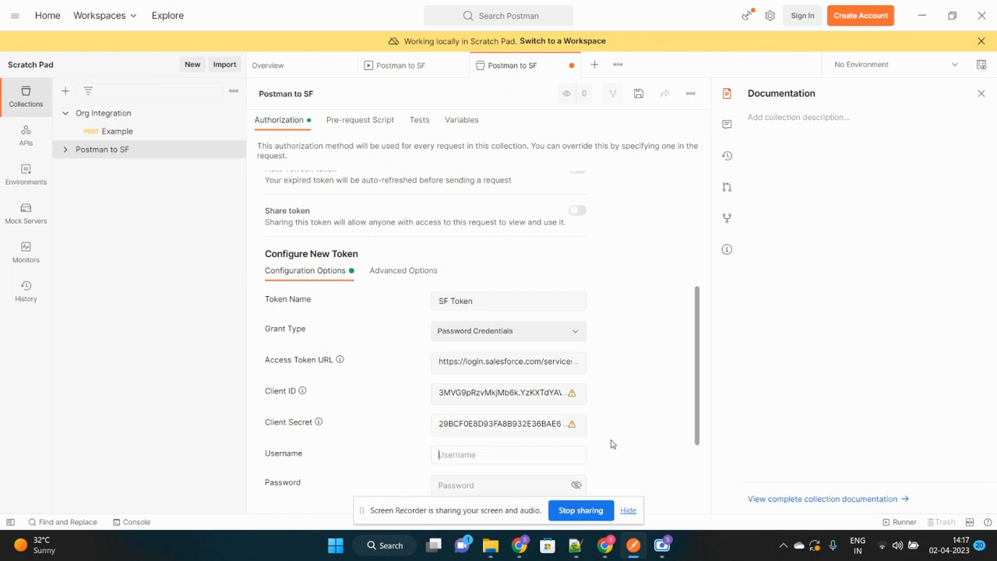
scroll(612, 444, down, 3)
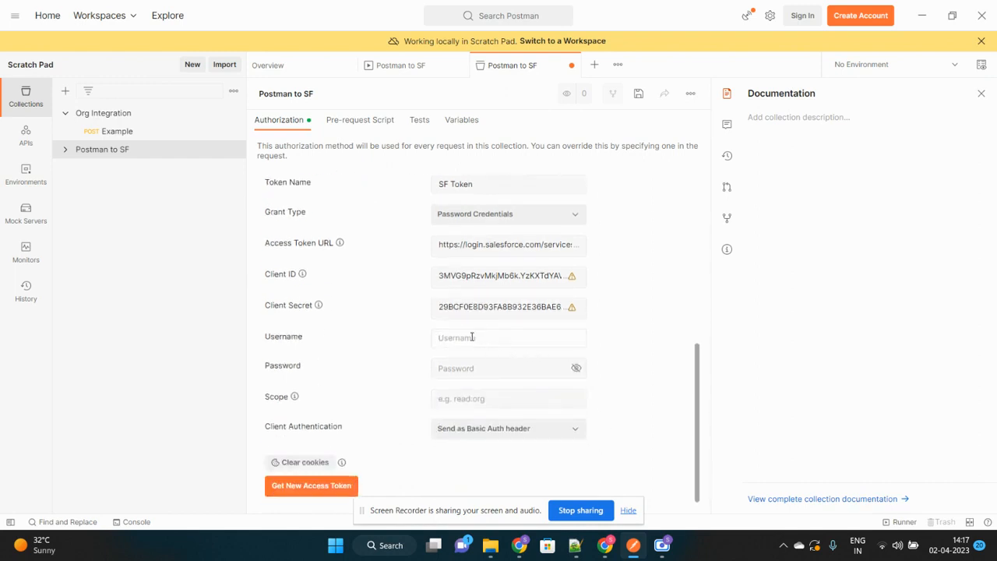
Copy the saved username from line 10 of the notes into the Username field.
key(alt+Tab)
key(Tab)
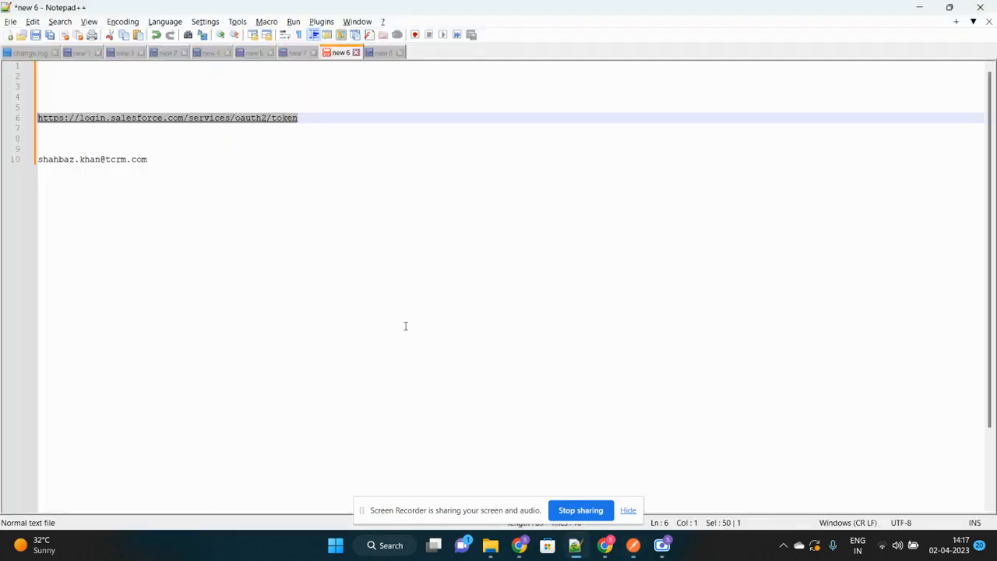
triple_click(154, 159)
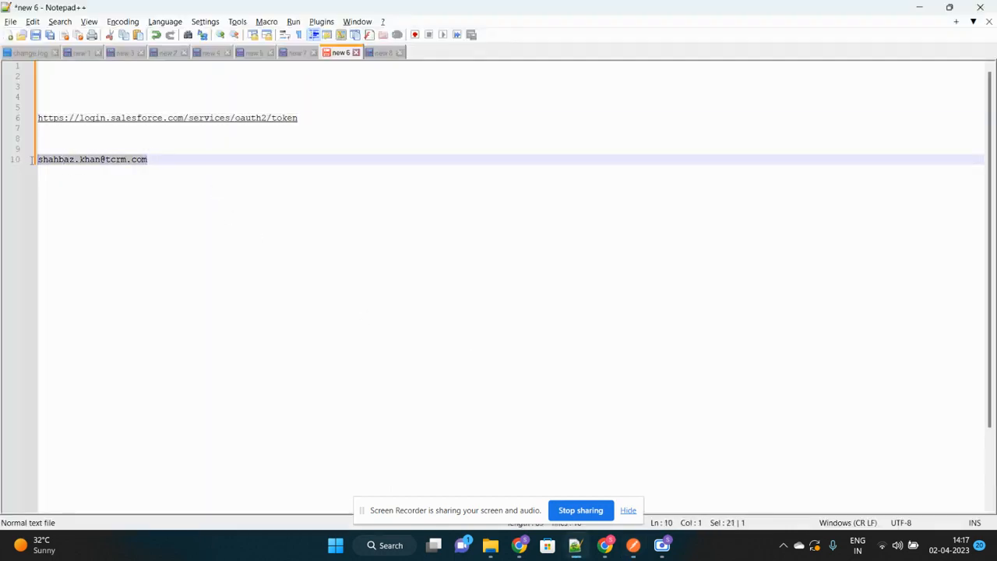
key(ctrl+c)
key(alt+Tab)
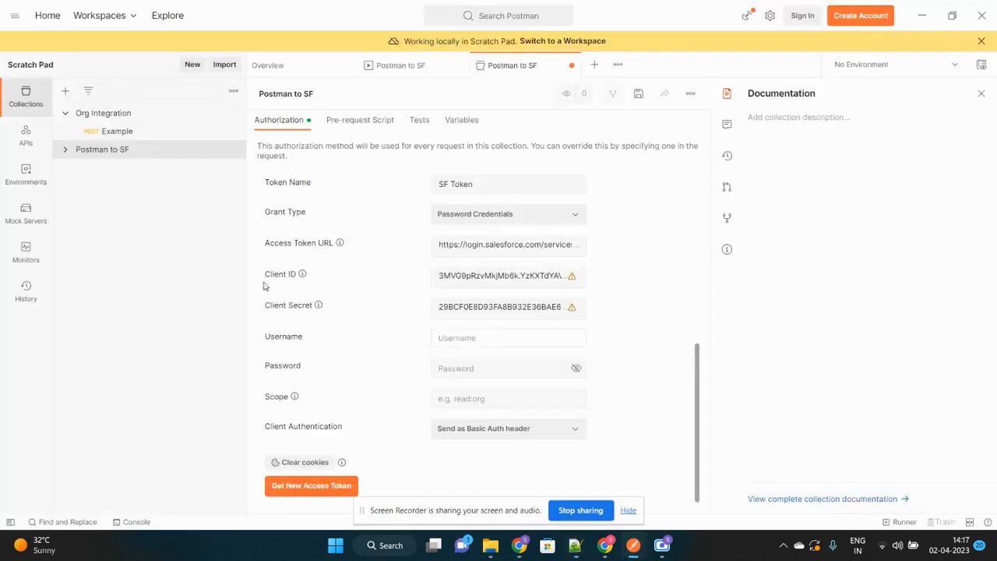
key(ctrl+v)
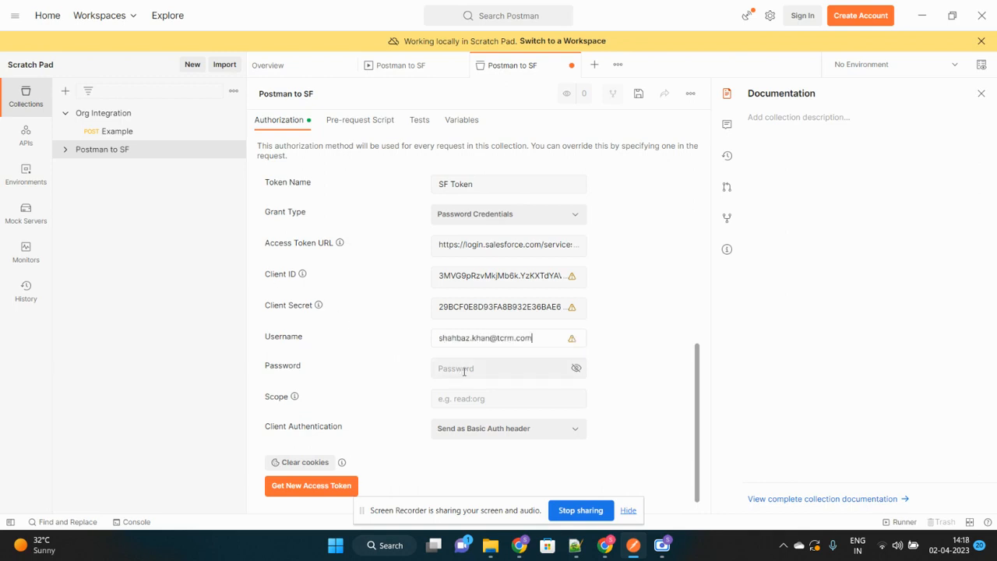
click(464, 372)
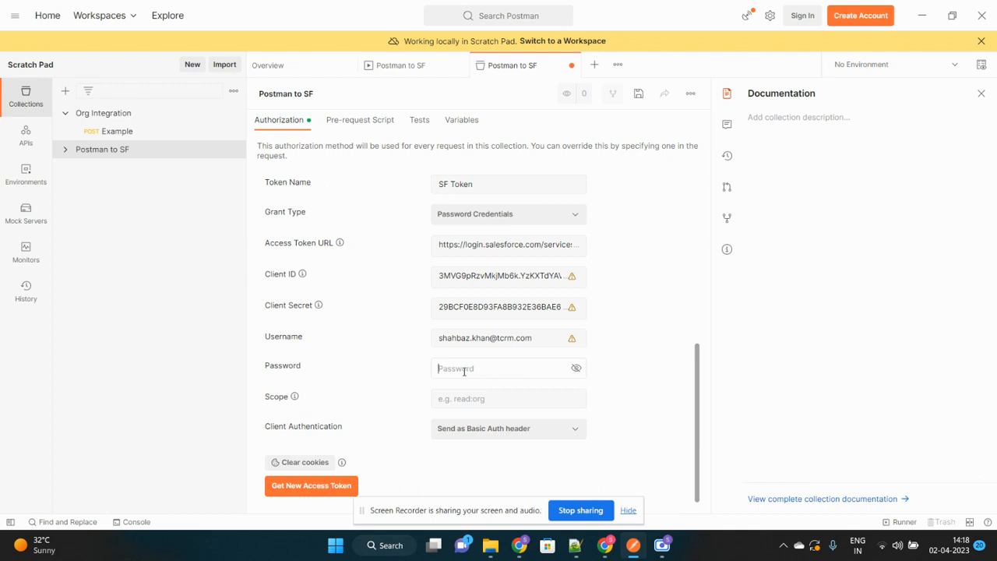
key(alt+Tab)
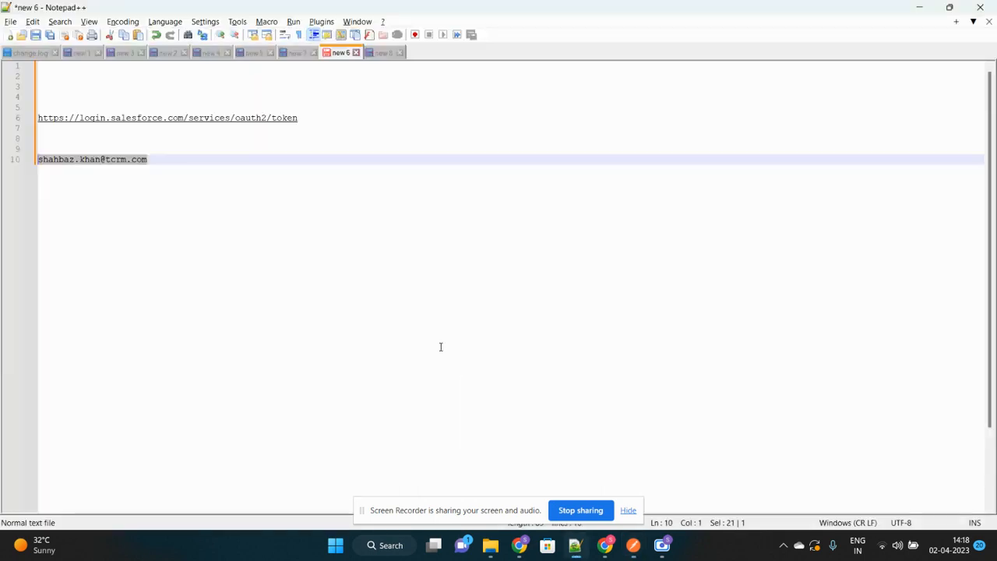
In the new 8 tab, type a sample password ending in @ and a sample security token on separate lines.
click(390, 52)
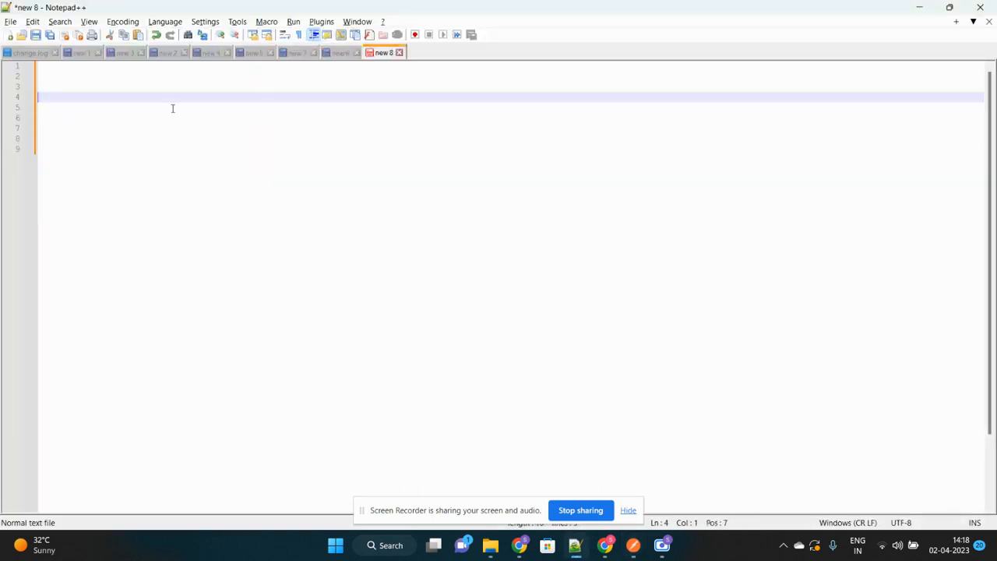
click(83, 99)
key(BackSpace)
text(\)
key(BackSpace)
key(Return)
key(Return)
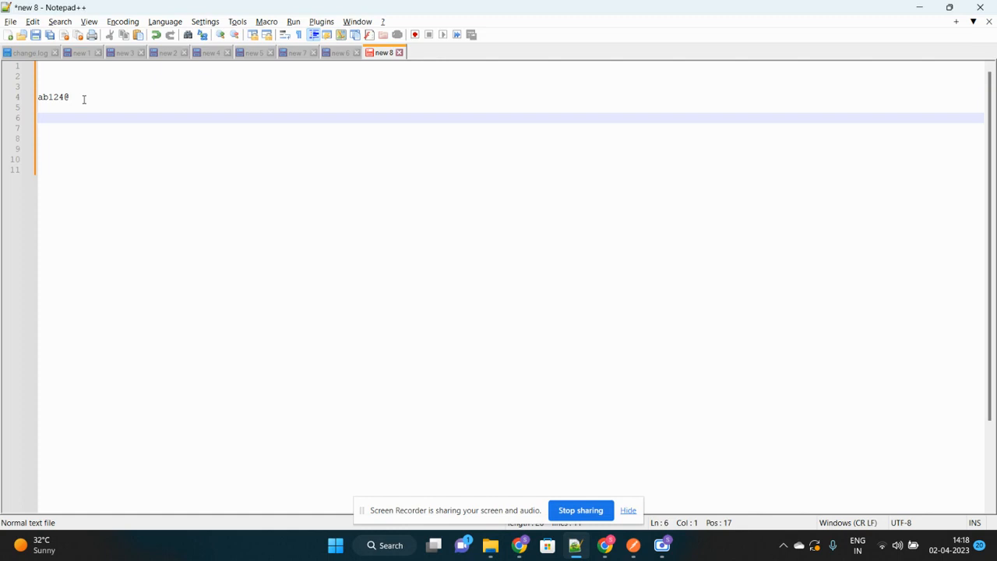
Cut the sample token and append it after the @, then bring up the new 7 note.
drag(88, 117, 26, 126)
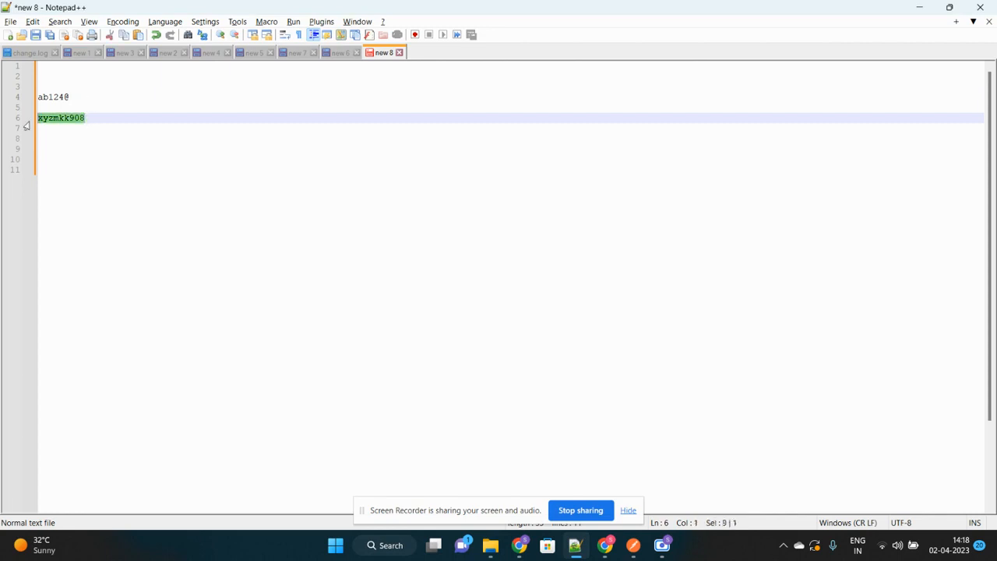
click(75, 95)
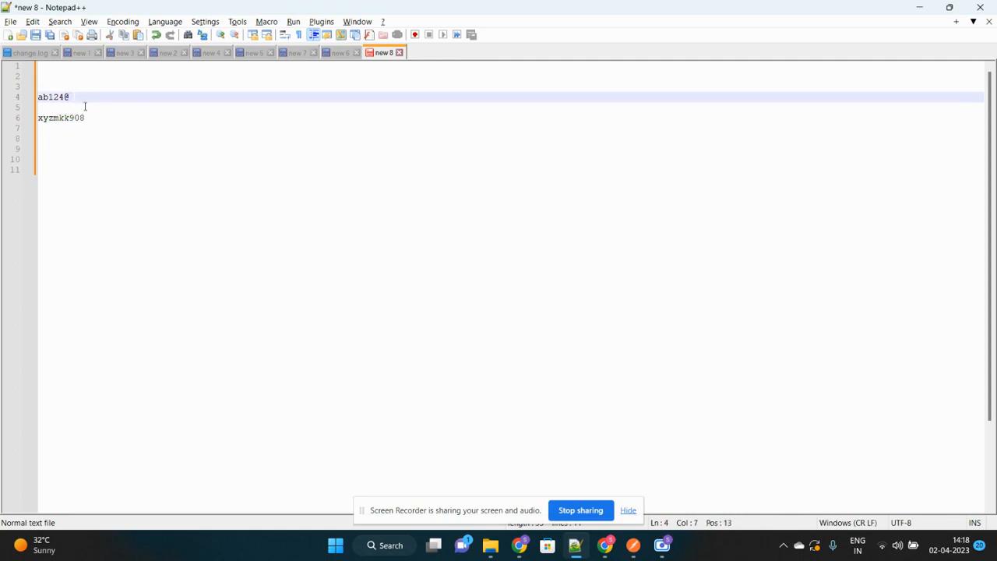
drag(89, 117, 26, 122)
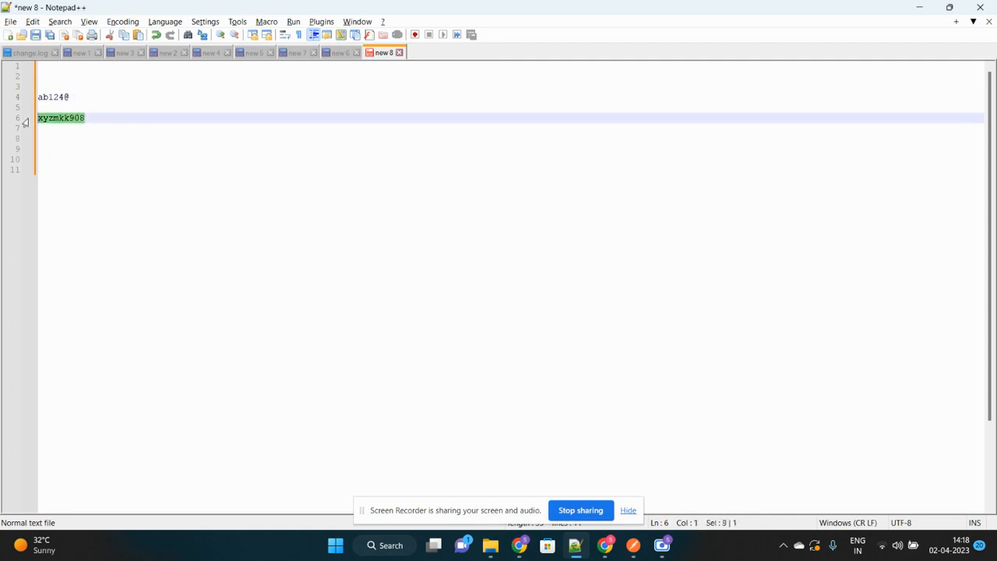
key(ctrl+x)
click(76, 96)
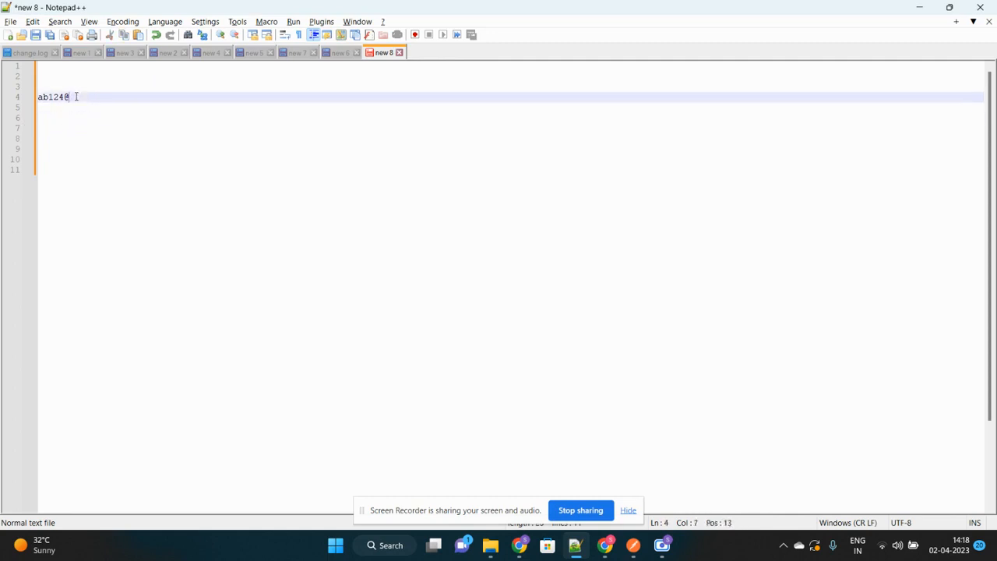
key(ctrl+v)
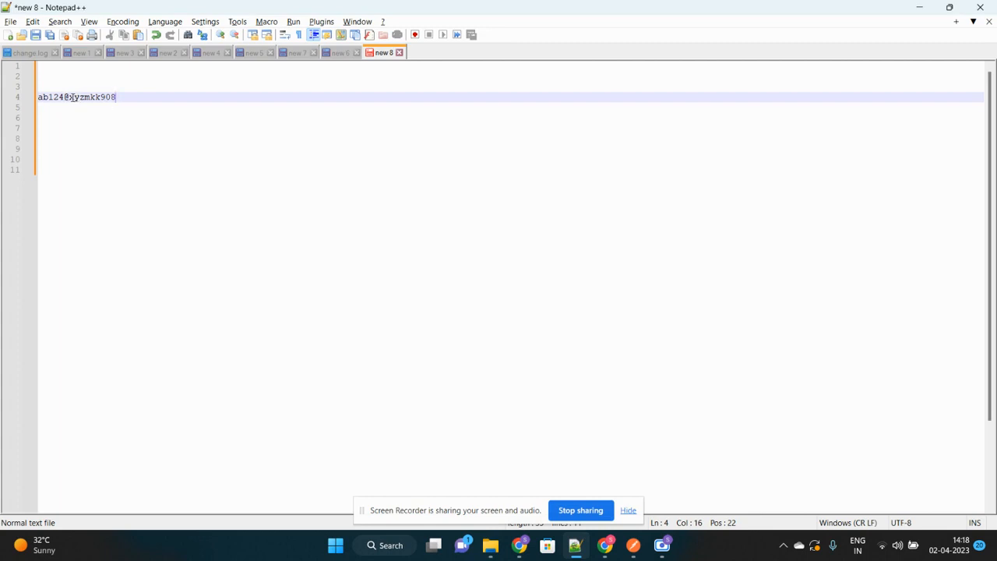
click(70, 96)
drag(117, 96, 31, 99)
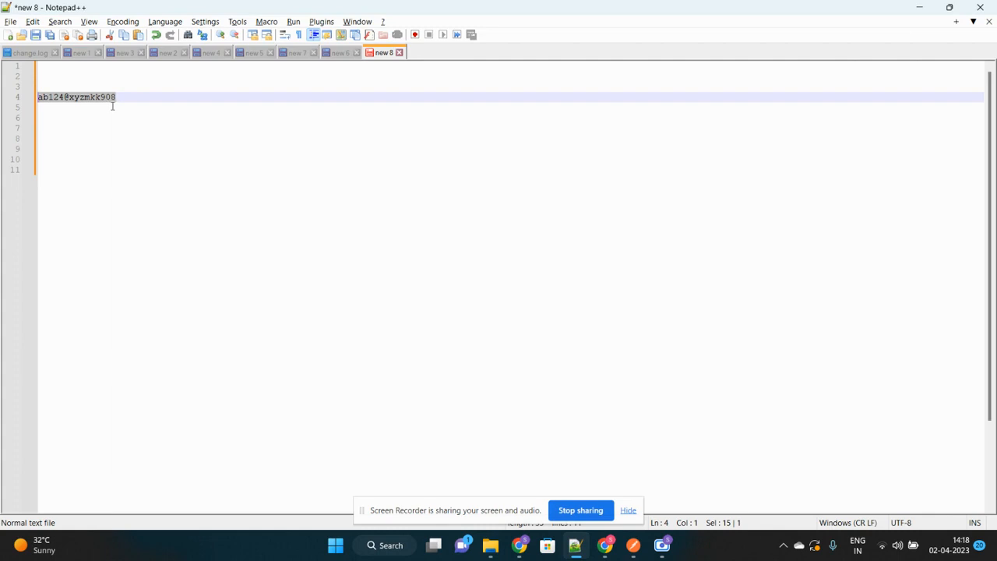
click(301, 56)
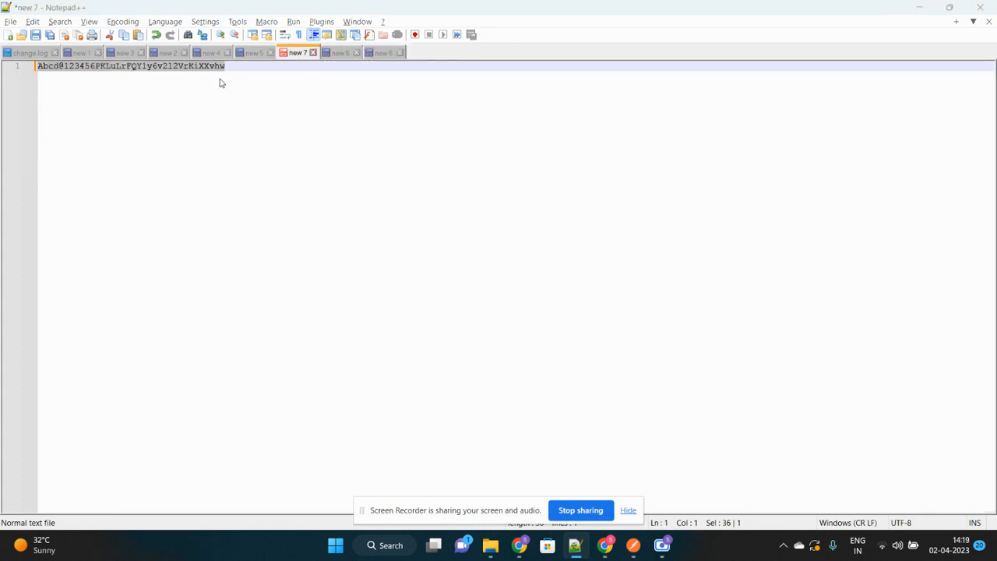
Paste the combined password, choose 'Send client credentials in body', and request a new access token.
key(alt+Tab)
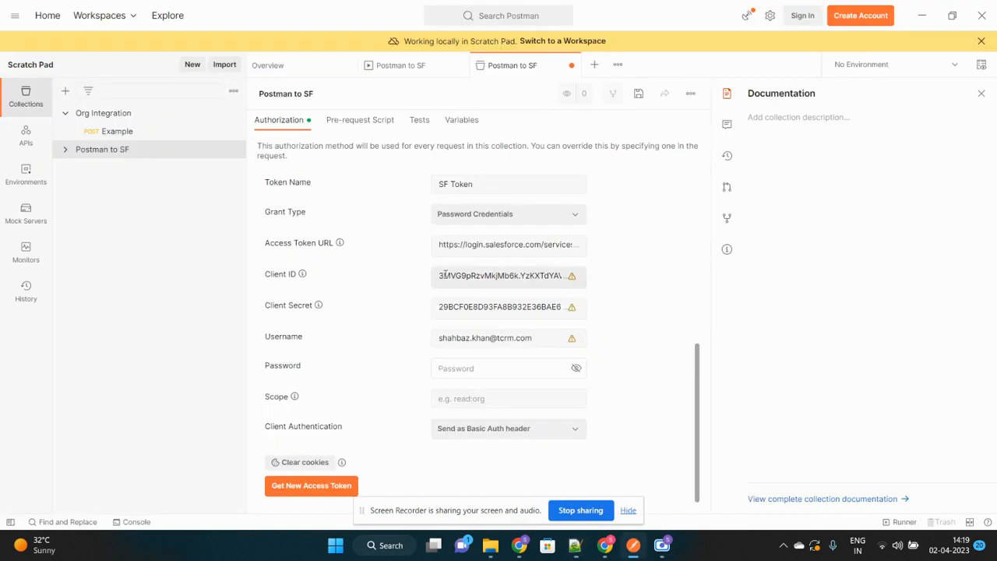
key(ctrl+v)
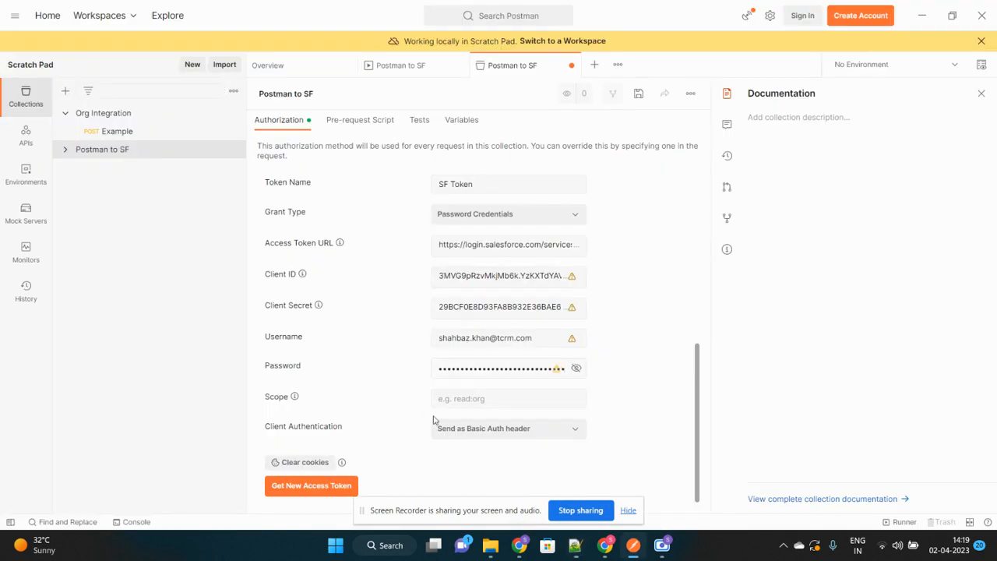
click(481, 430)
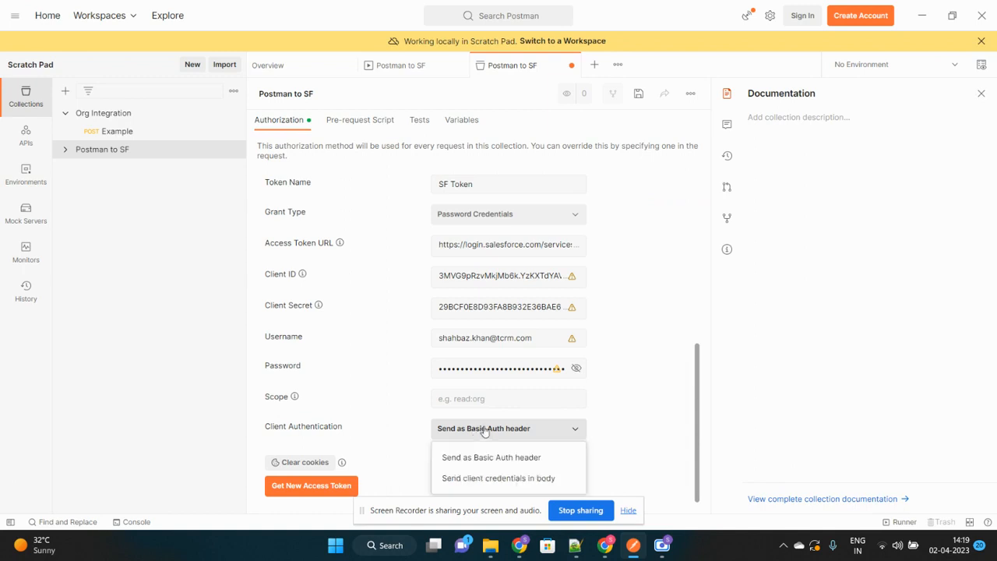
click(475, 478)
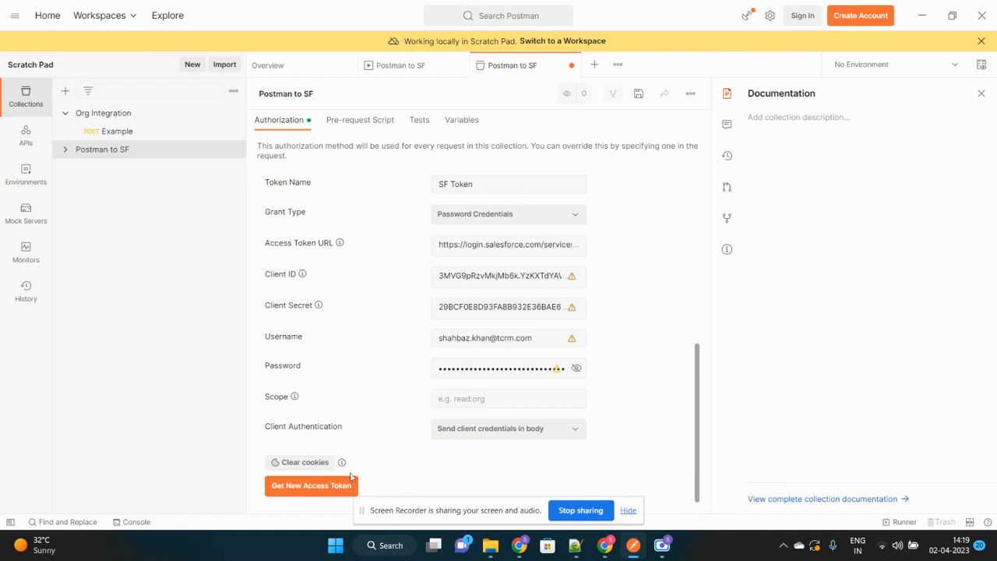
click(330, 490)
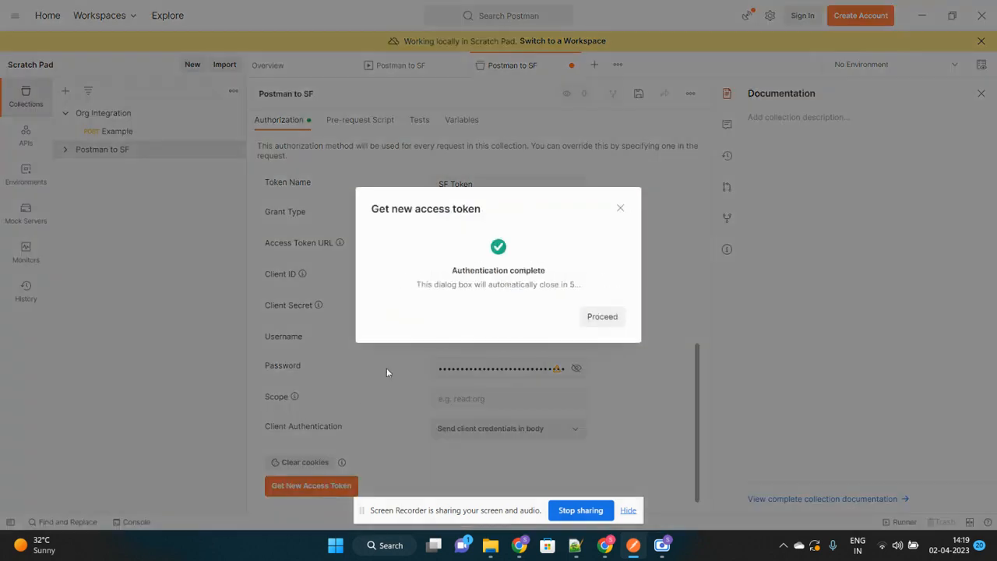
Apply the retrieved SF Token as the collection's current token and save Postman to SF.
click(596, 318)
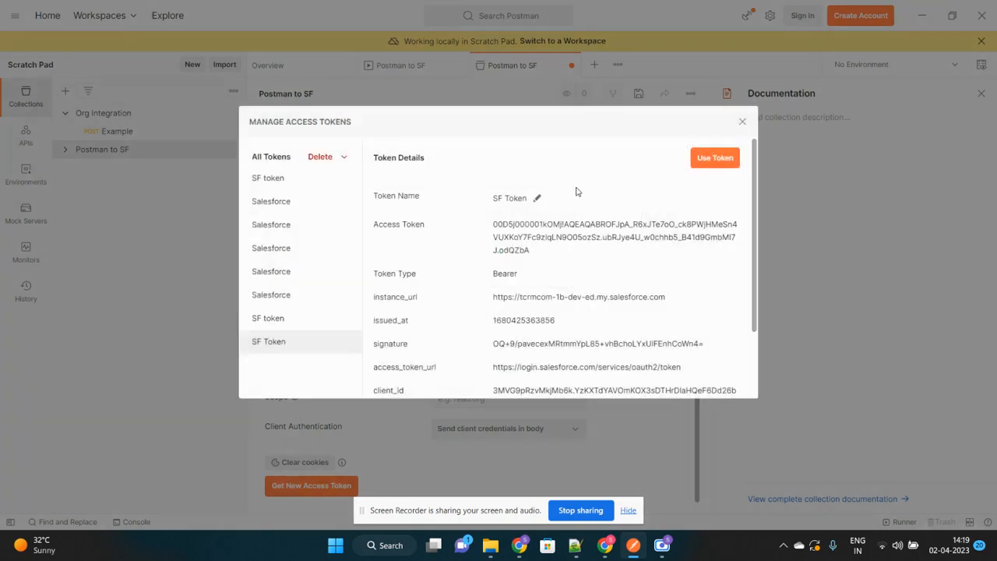
click(706, 161)
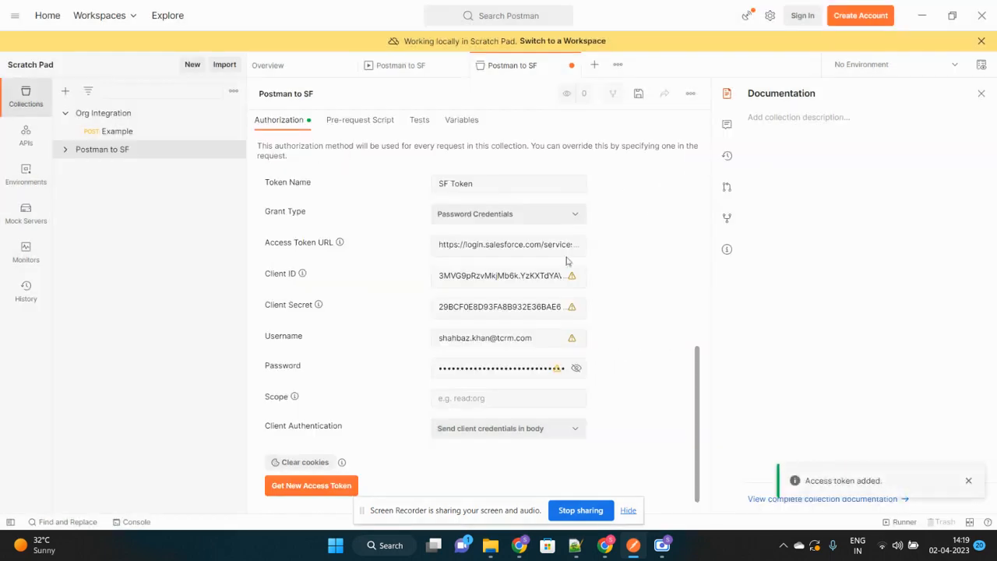
scroll(429, 330, up, 5)
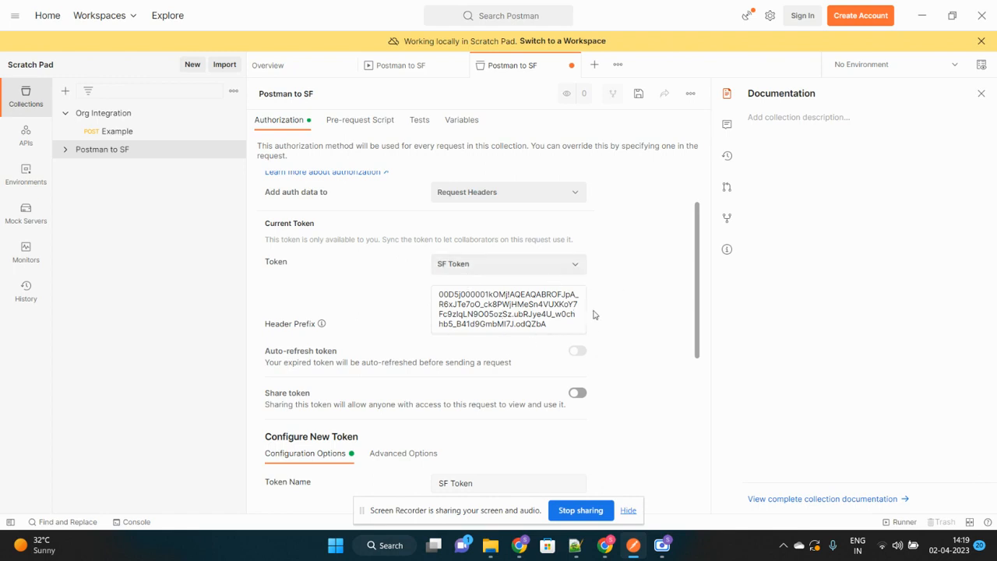
click(639, 93)
scroll(467, 338, down, 8)
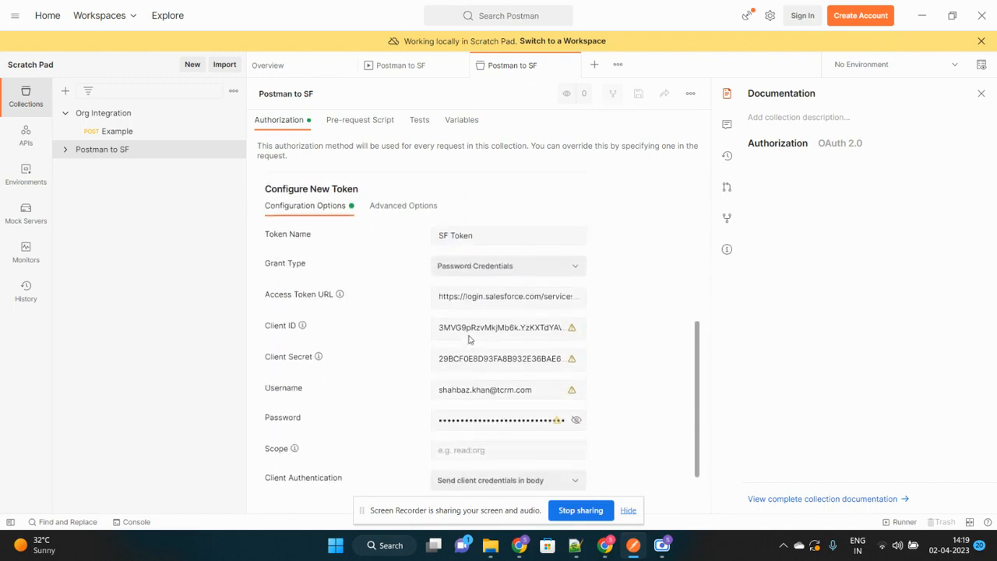
scroll(469, 337, up, 8)
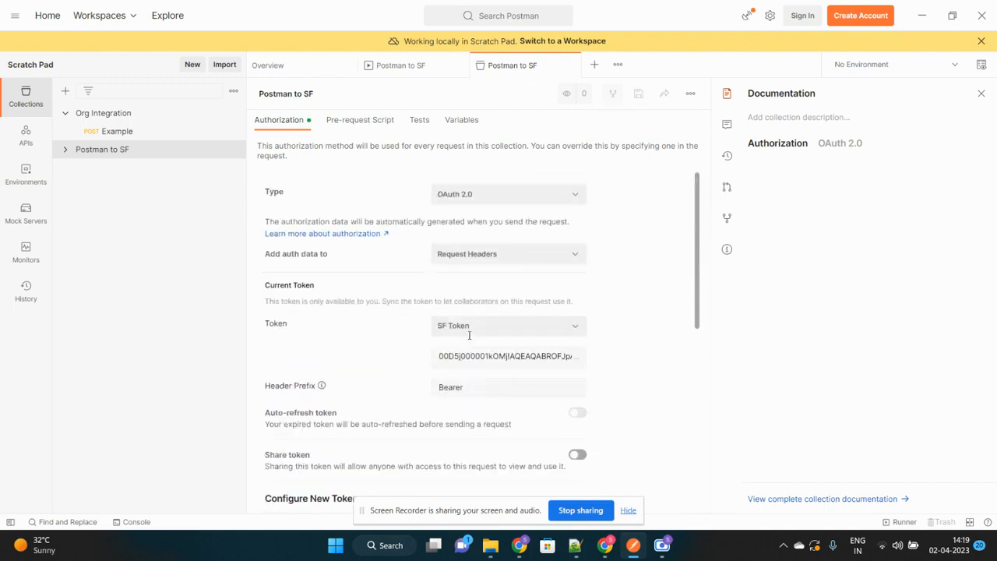
mouse_move(234, 159)
Add a request to Postman to SF from its ••• menu, keeping the default name New Request.
click(233, 151)
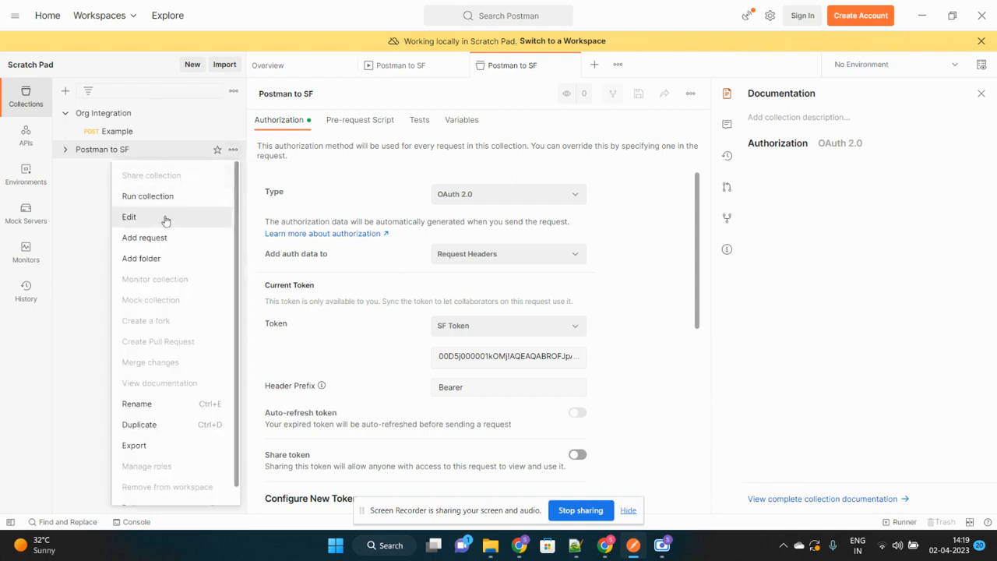
click(154, 238)
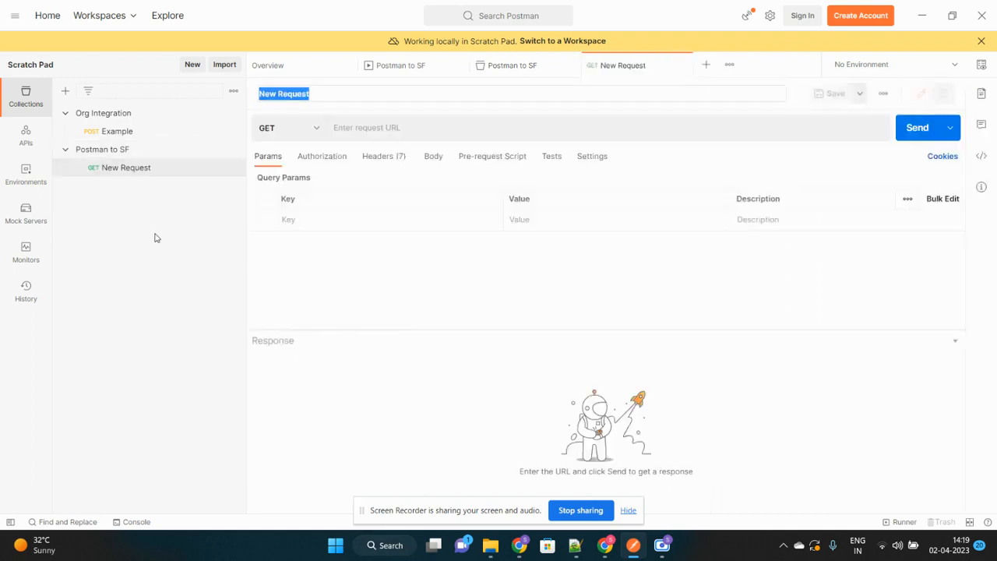
click(387, 126)
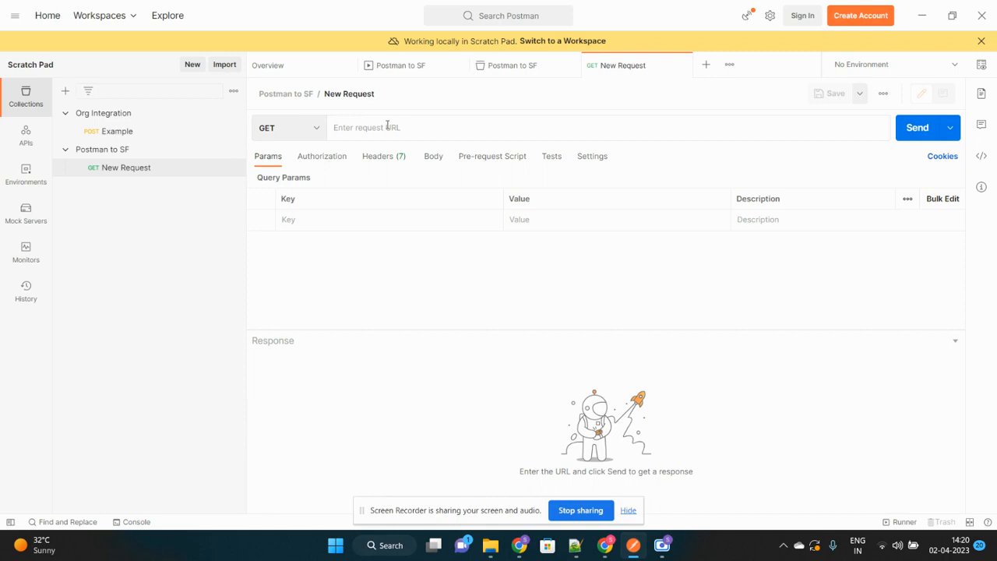
key(alt+Tab)
key(alt+Tab)
mouse_move(520, 547)
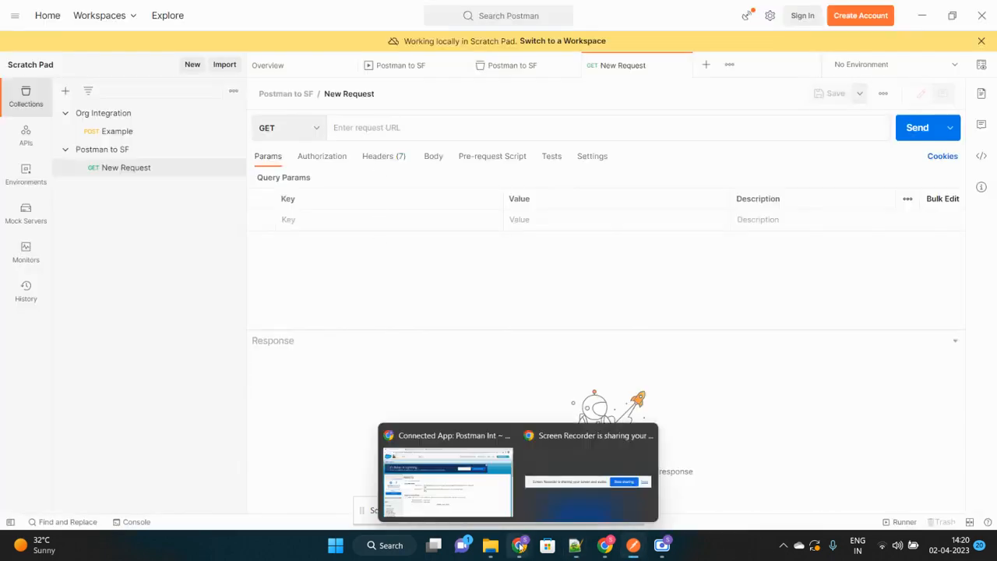
click(444, 473)
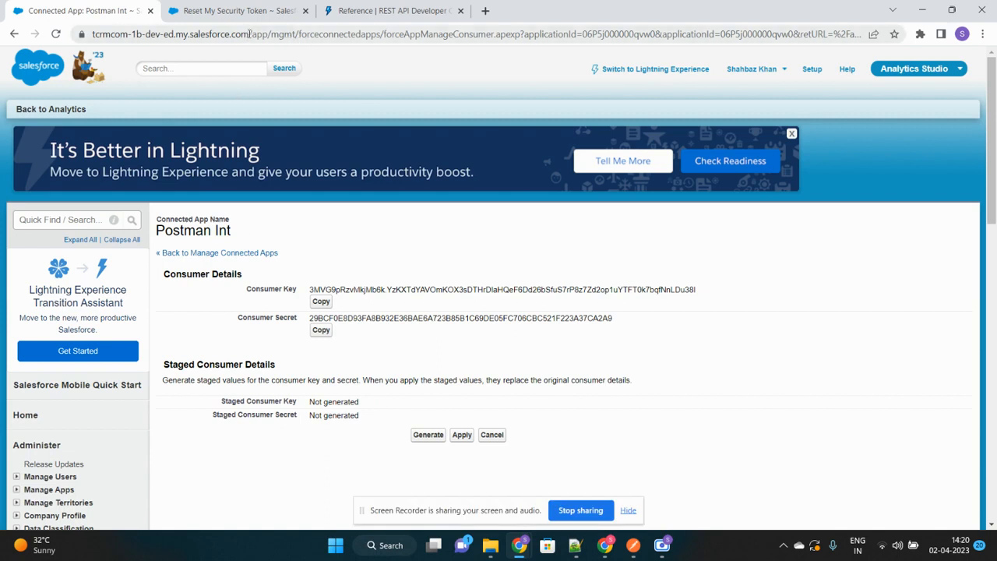
drag(249, 34, 56, 39)
key(ctrl+c)
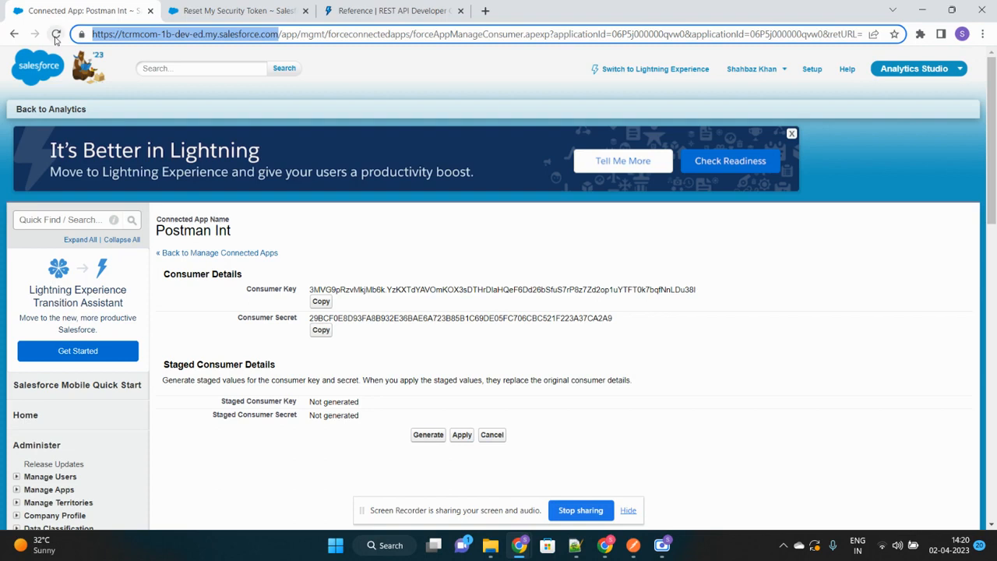
click(637, 550)
key(ctrl+v)
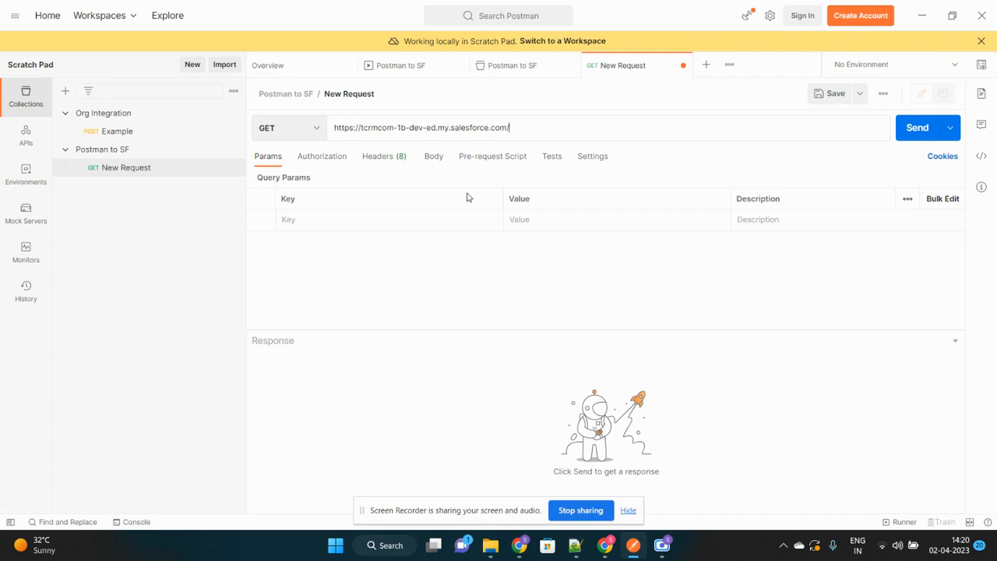
key(alt+Tab)
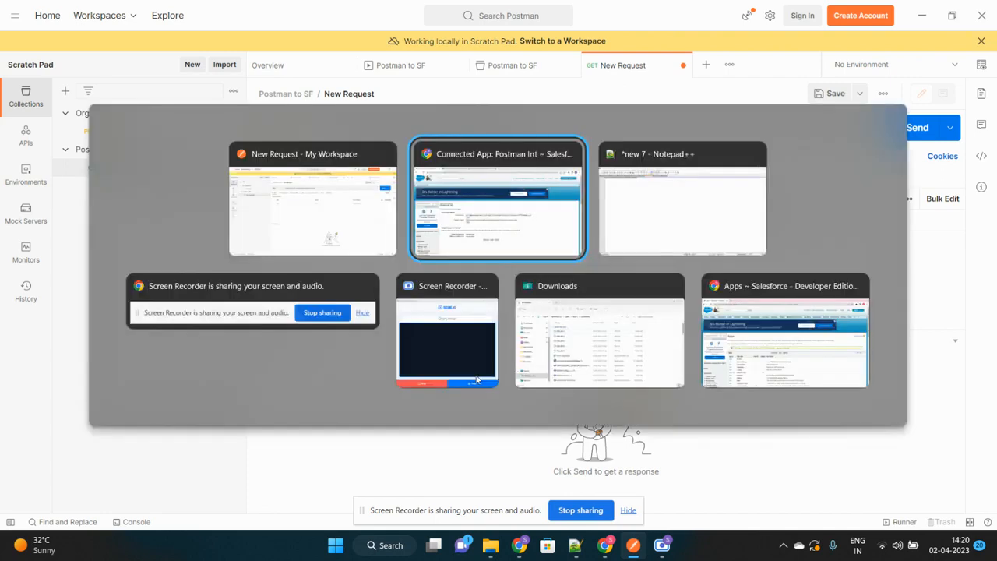
On the REST API guide's Reference page, select services/data/v57.0/sobjects/Account in the example URL.
click(401, 11)
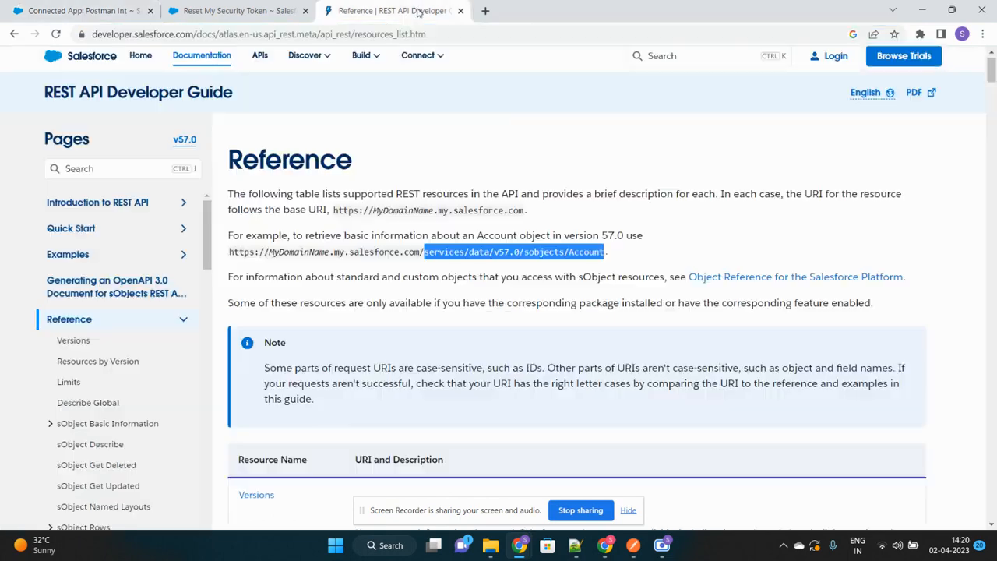
click(407, 314)
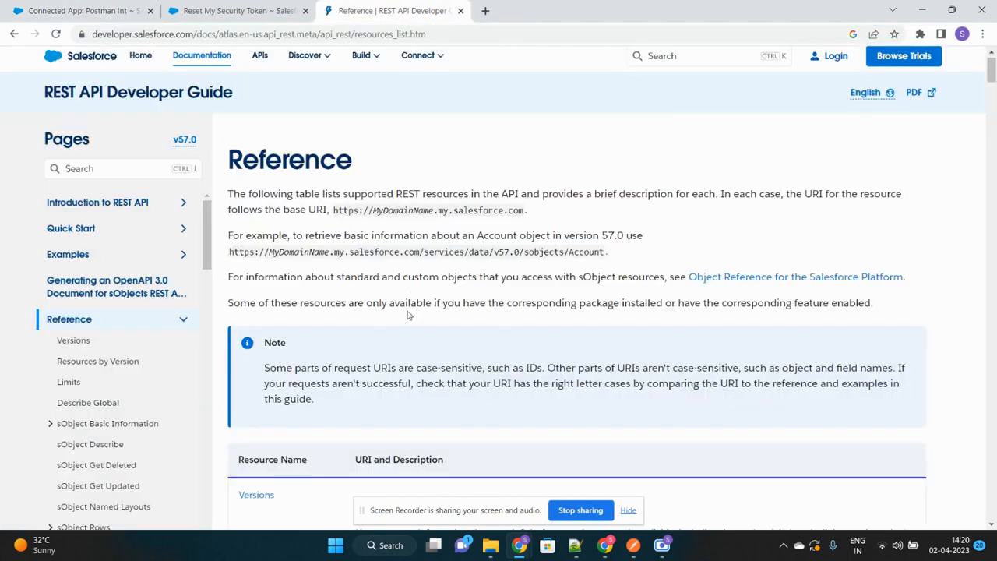
scroll(408, 314, down, 2)
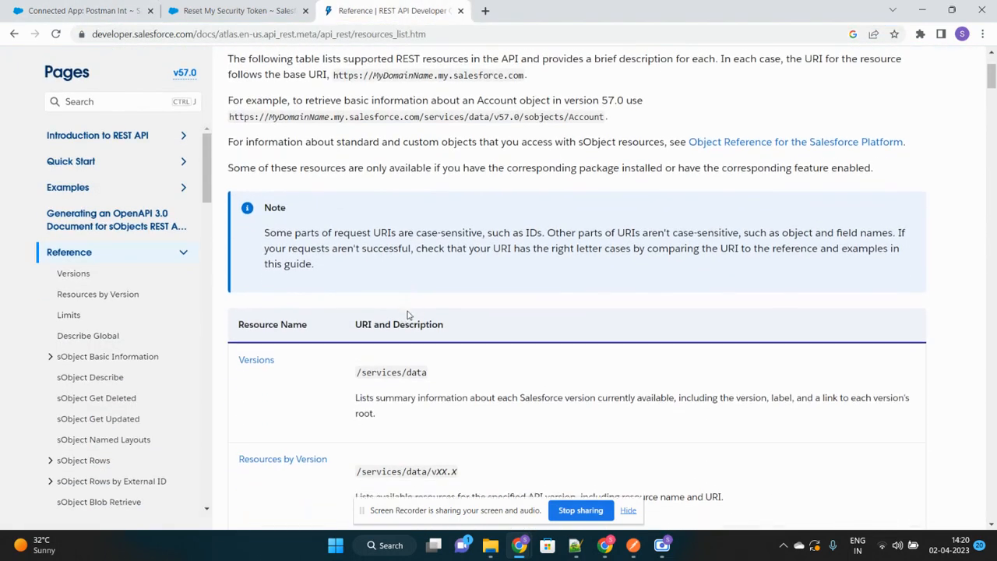
scroll(408, 314, up, 2)
scroll(407, 314, down, 4)
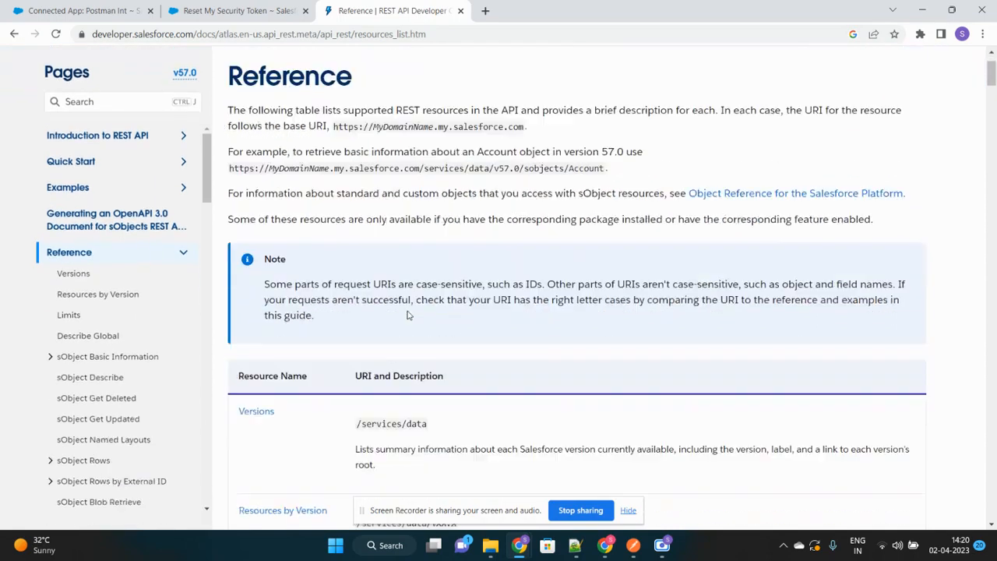
scroll(408, 314, down, 2)
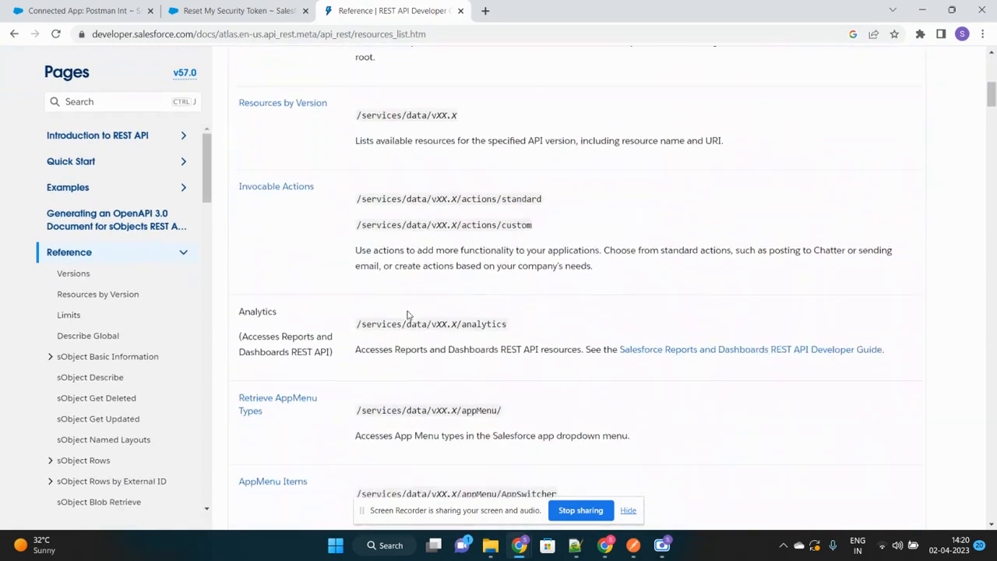
scroll(407, 314, up, 6)
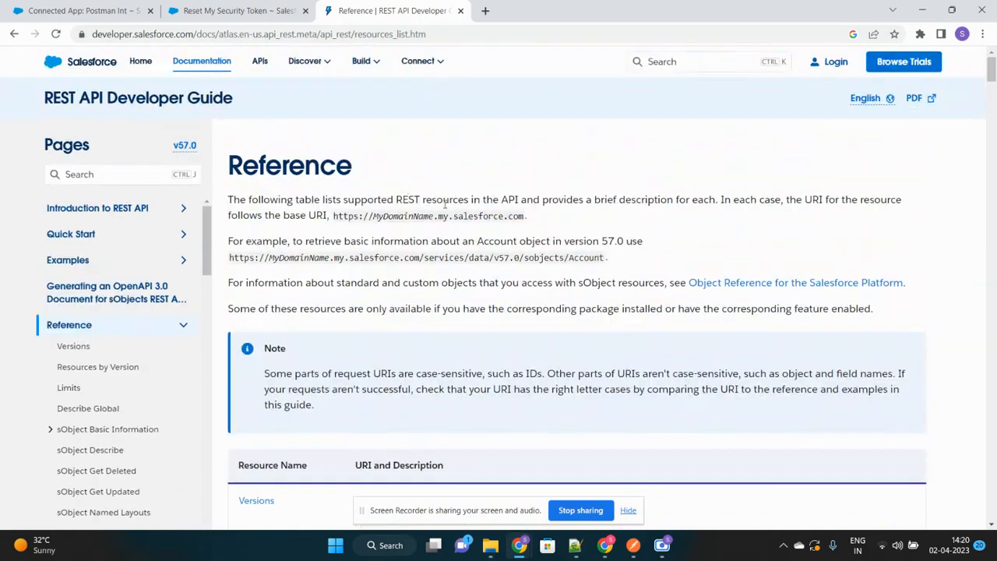
scroll(391, 359, down, 1)
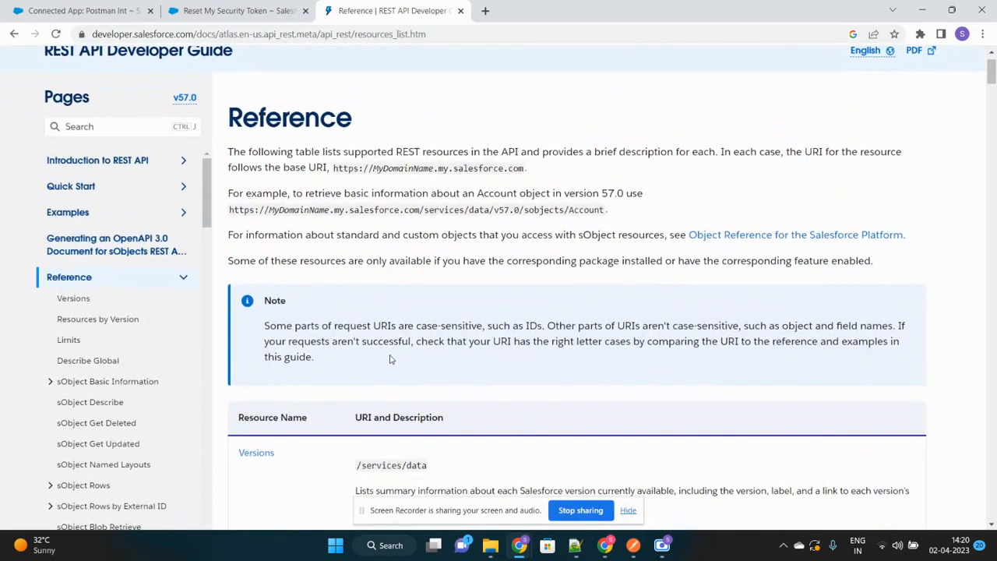
scroll(391, 359, down, 3)
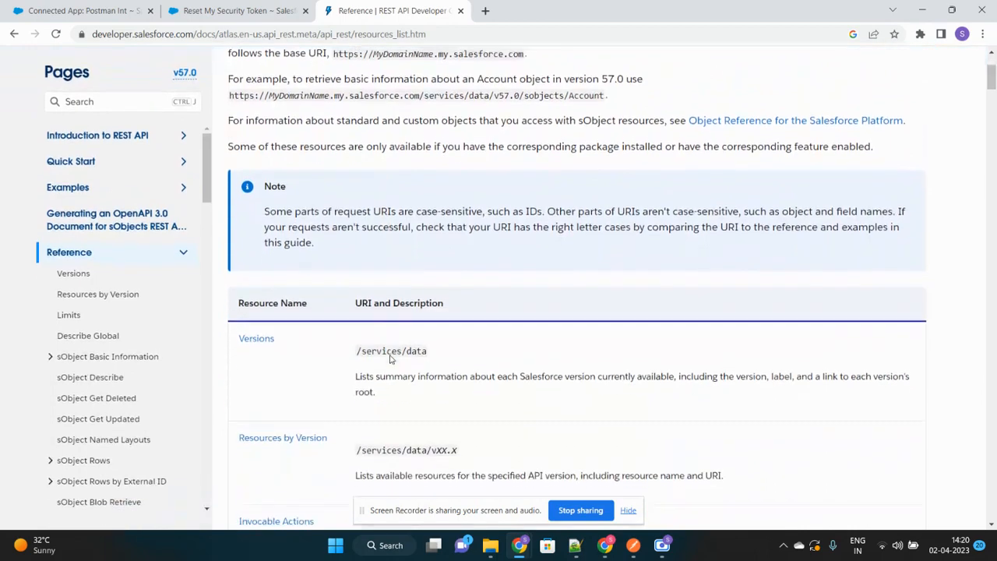
scroll(390, 355, up, 1)
scroll(390, 355, up, 3)
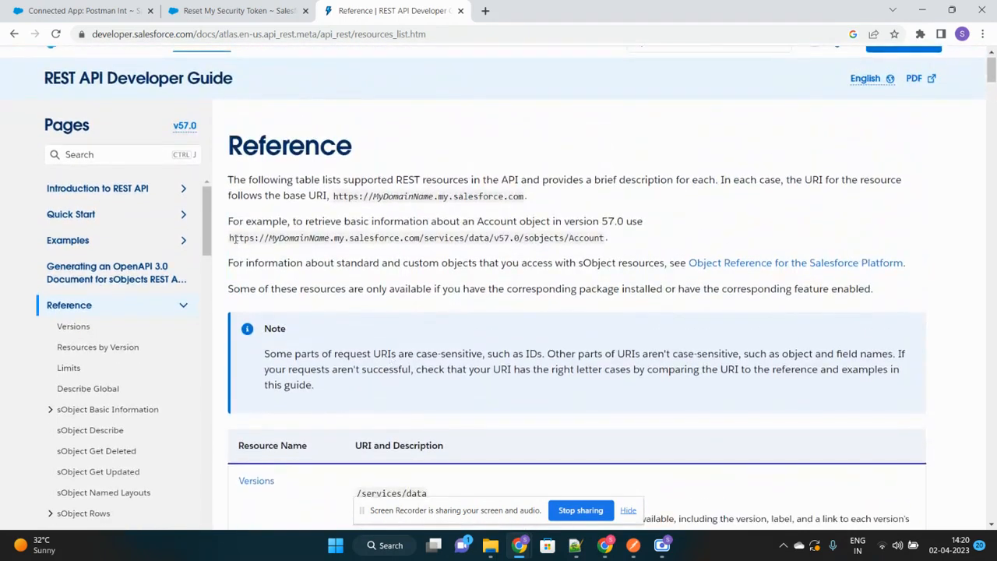
double_click(598, 237)
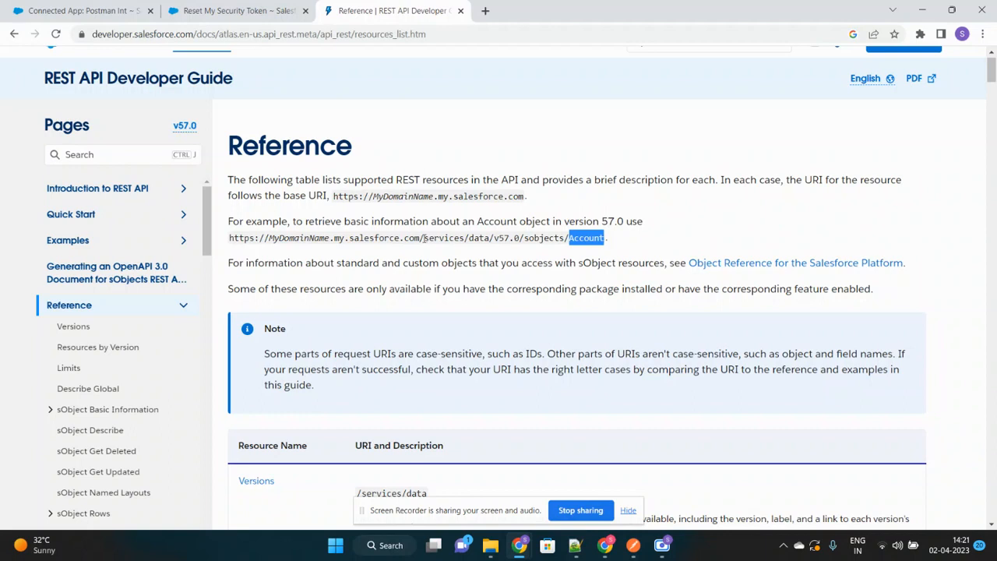
drag(418, 237, 274, 237)
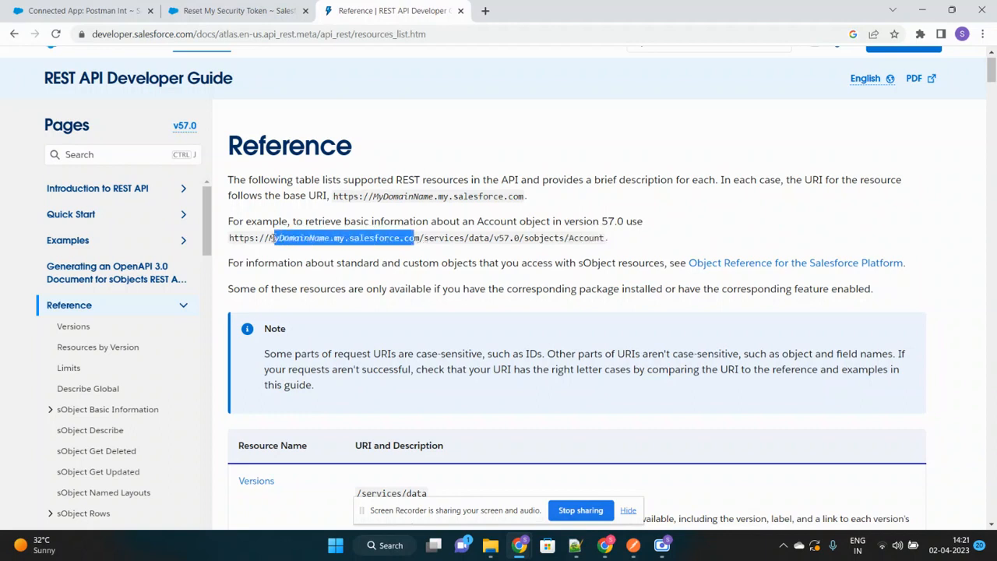
drag(424, 238, 610, 243)
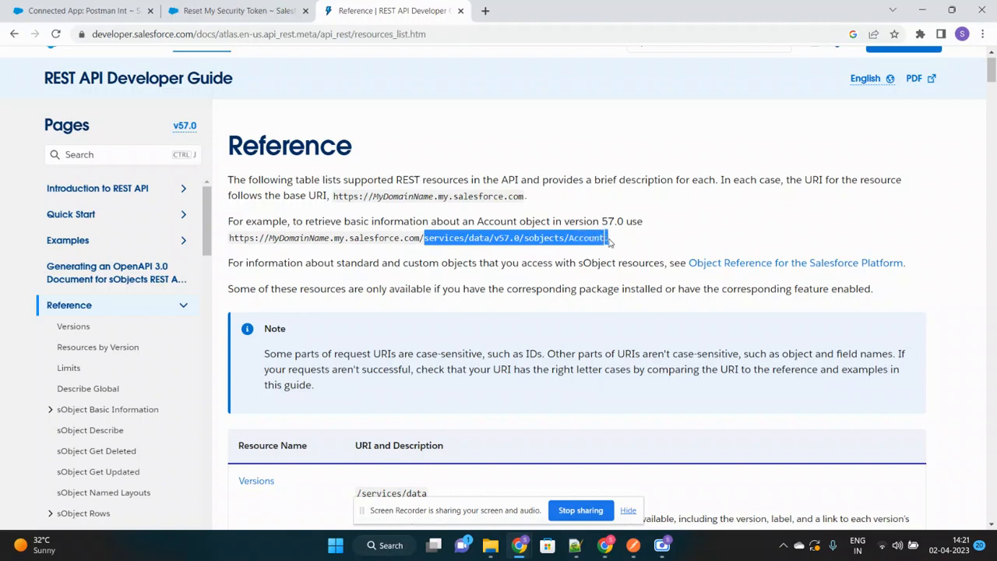
key(alt+Tab)
click(541, 130)
text(/)
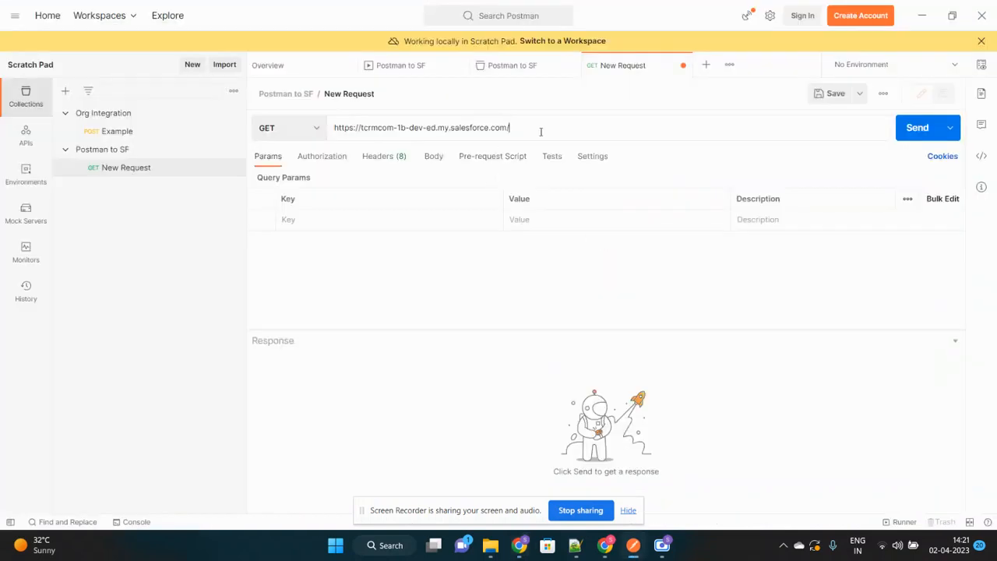
key(ctrl+v)
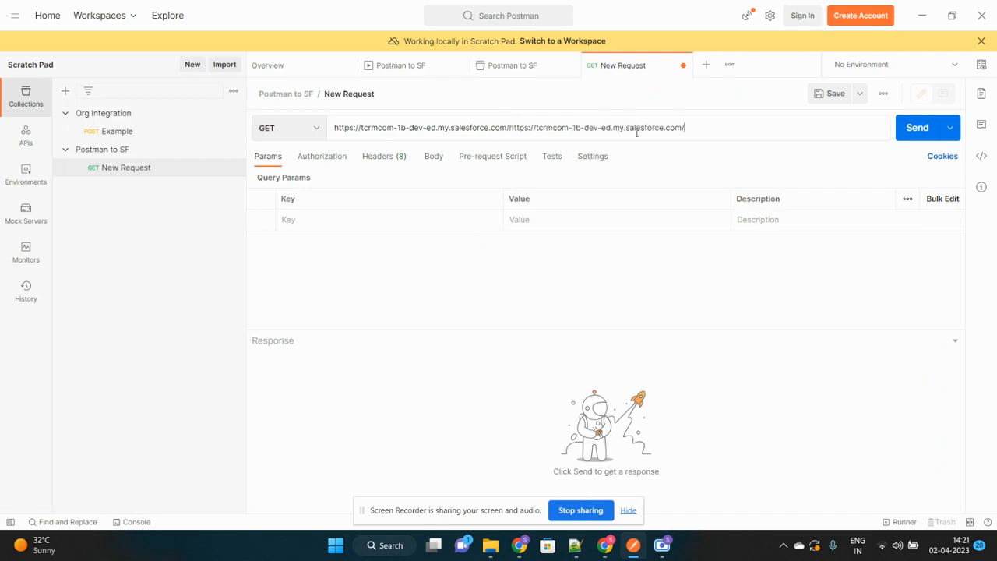
key(alt+Tab)
click(608, 236)
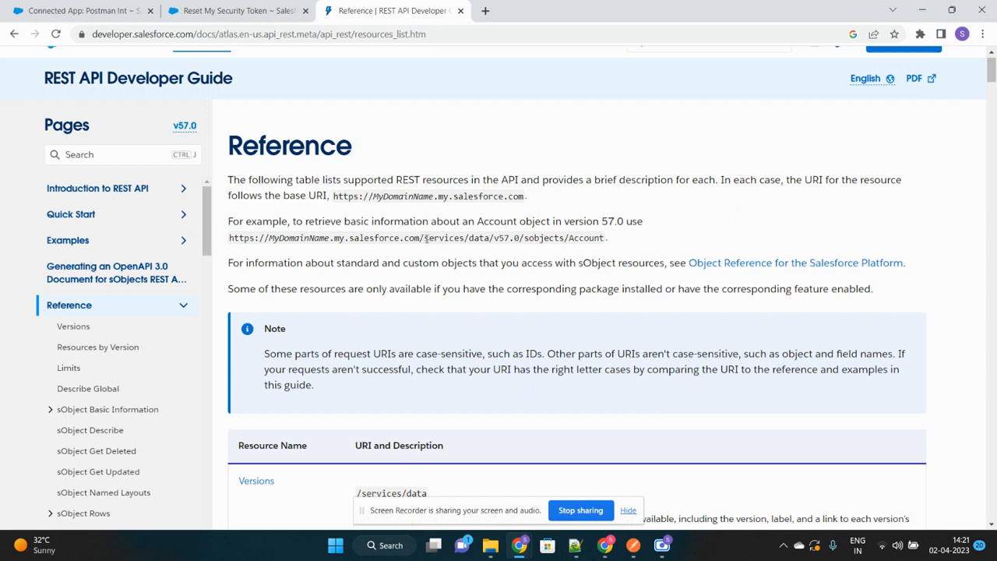
drag(423, 238, 607, 241)
key(ctrl+c)
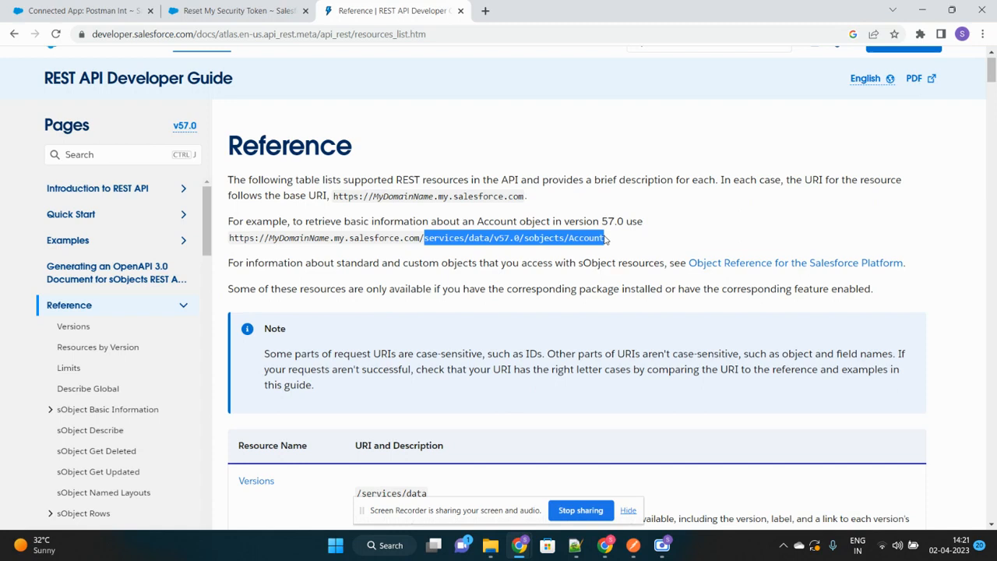
key(alt+Tab)
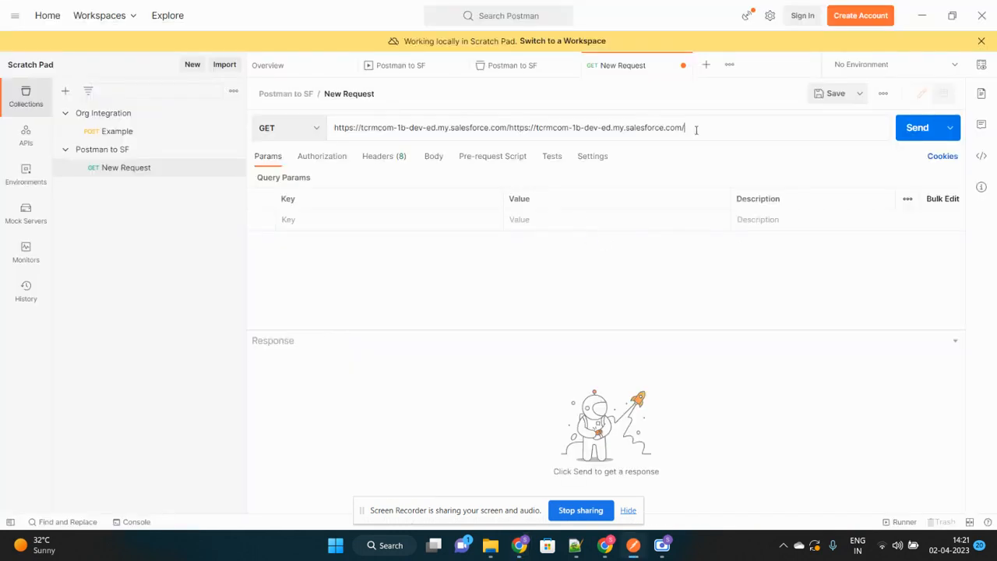
drag(695, 130, 509, 130)
key(BackSpace)
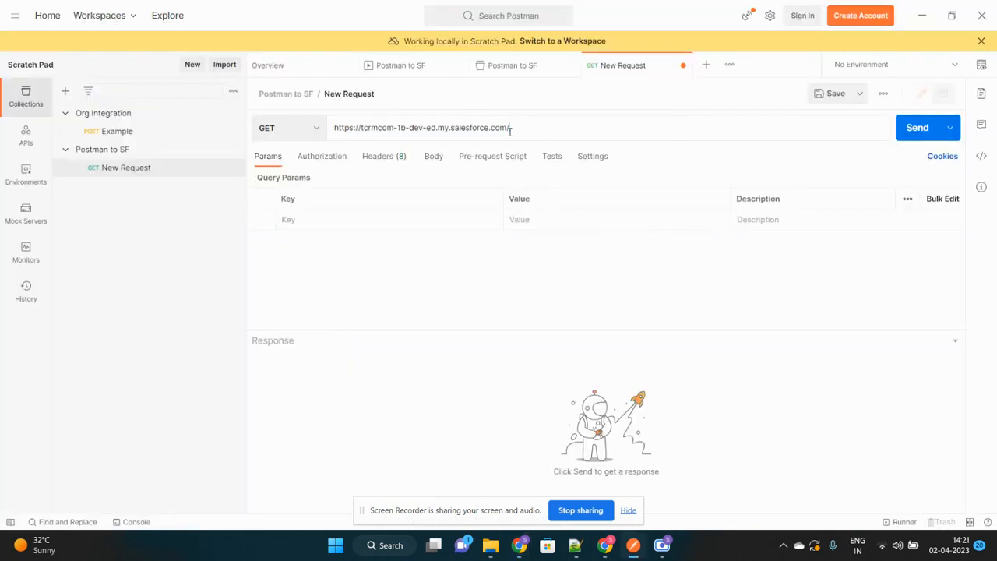
key(ctrl+v)
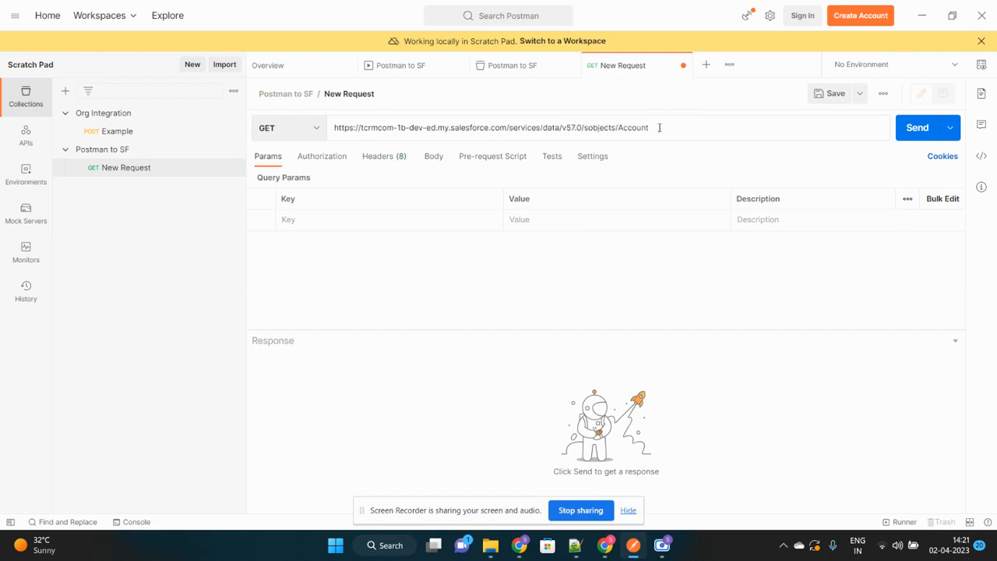
click(315, 130)
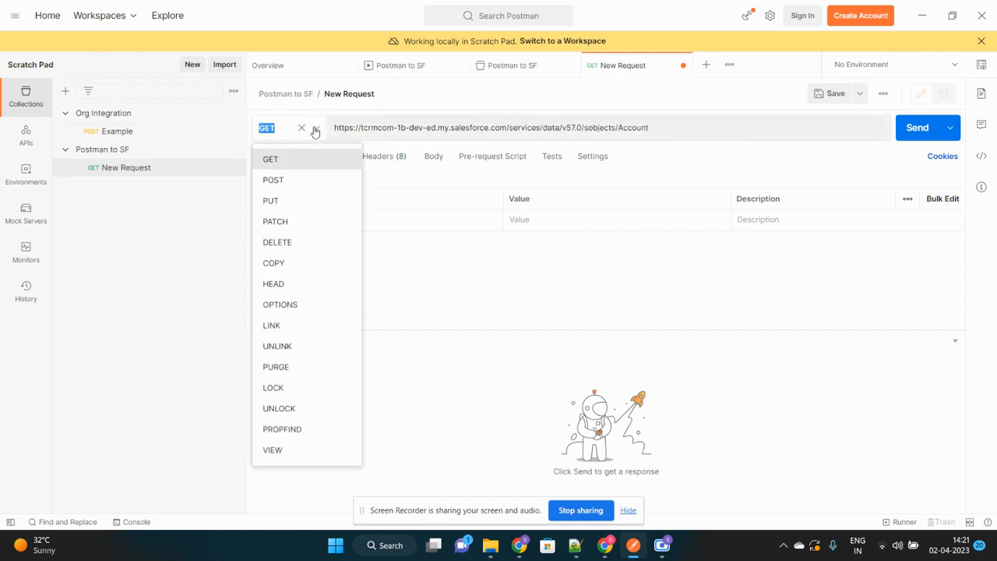
Switch the request method to POST and choose a raw request body.
click(294, 189)
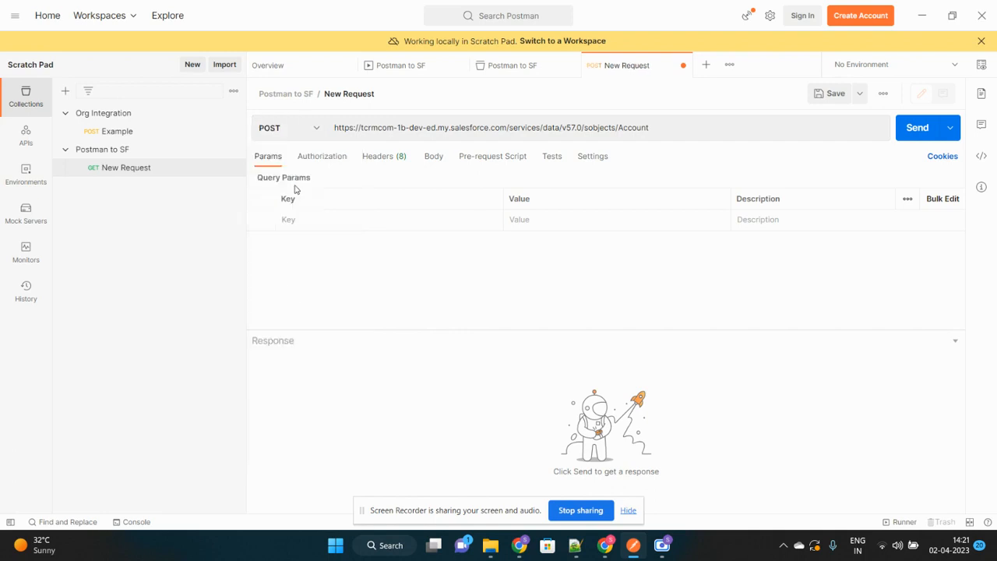
click(433, 159)
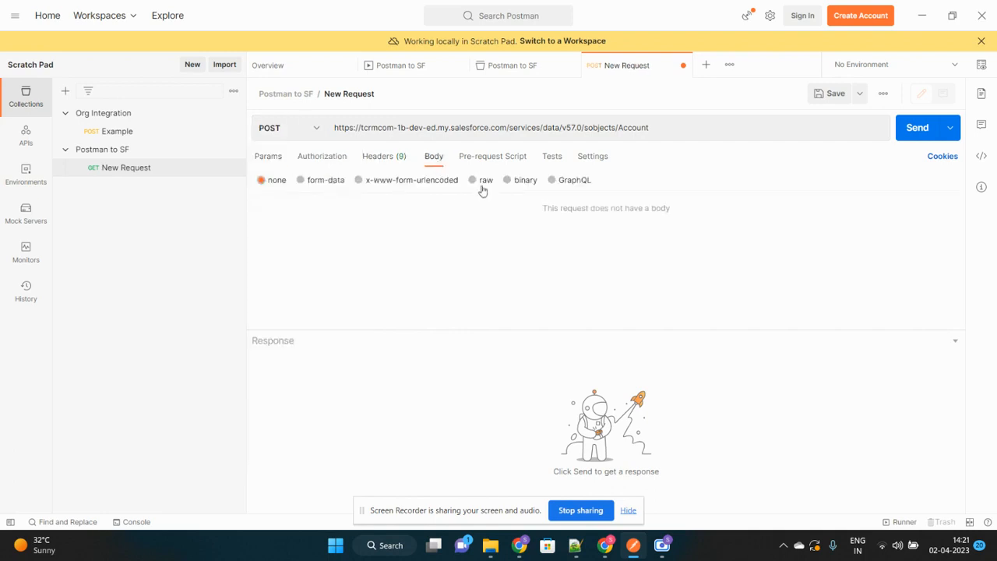
click(473, 180)
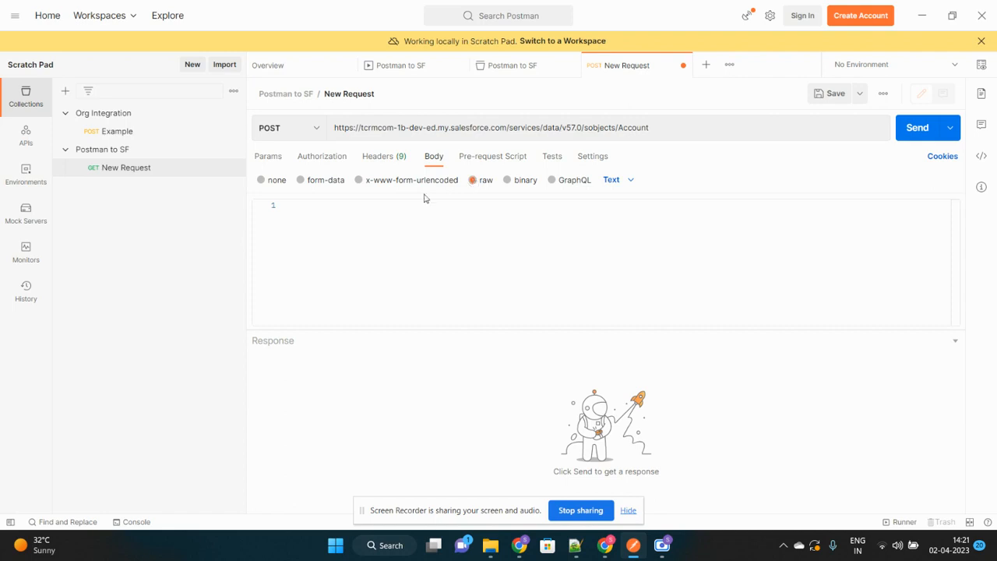
Write the body {"Name": "Account Created from API Post"}.
click(335, 214)
text({)
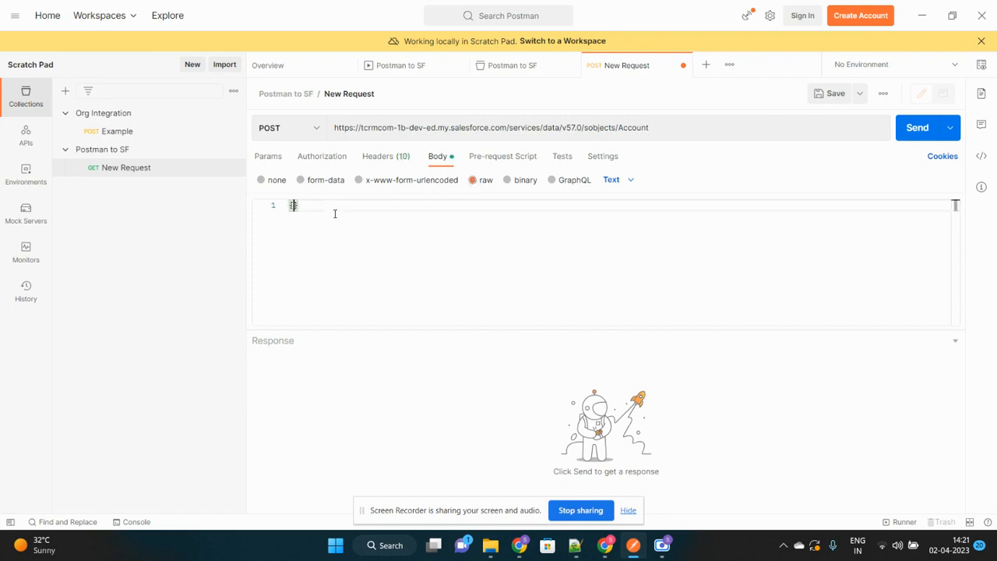
key(Return)
text(")
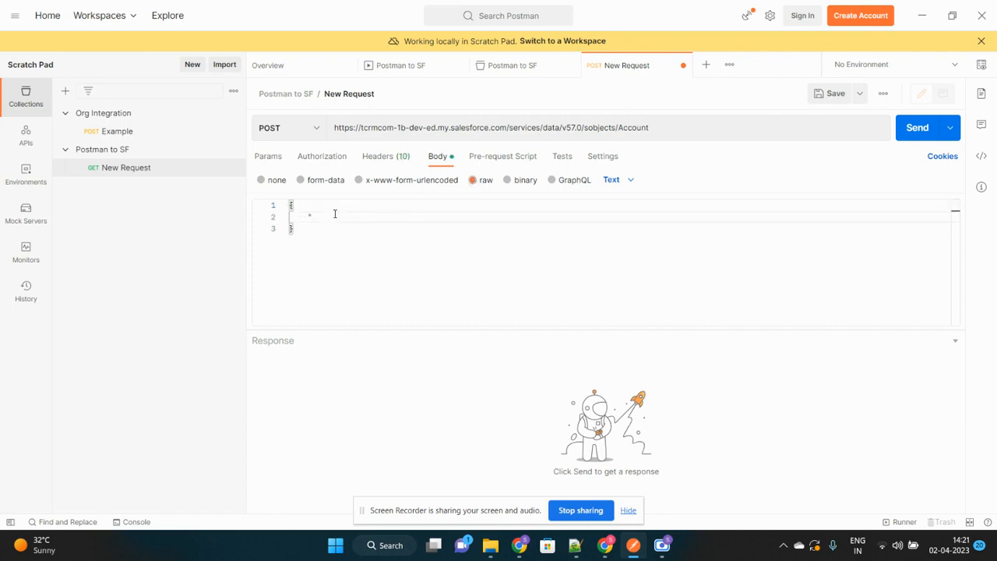
text(Name": "Account Craet)
key(BackSpace)
key(BackSpace)
key(BackSpace)
text(eated from API Post)
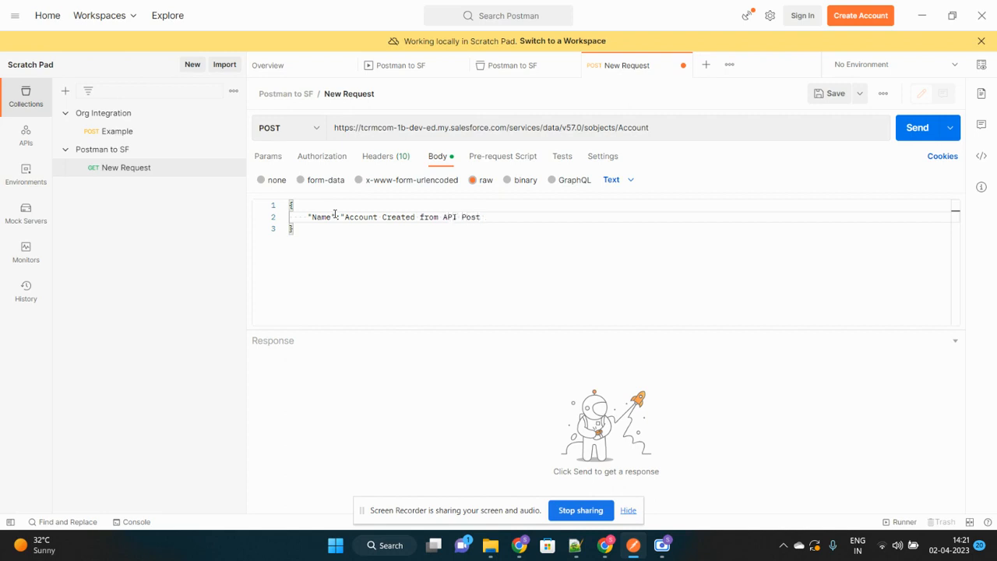
text(")
Send the POST with the body format set to JSON, getting 201 Created, and copy the new id.
click(913, 127)
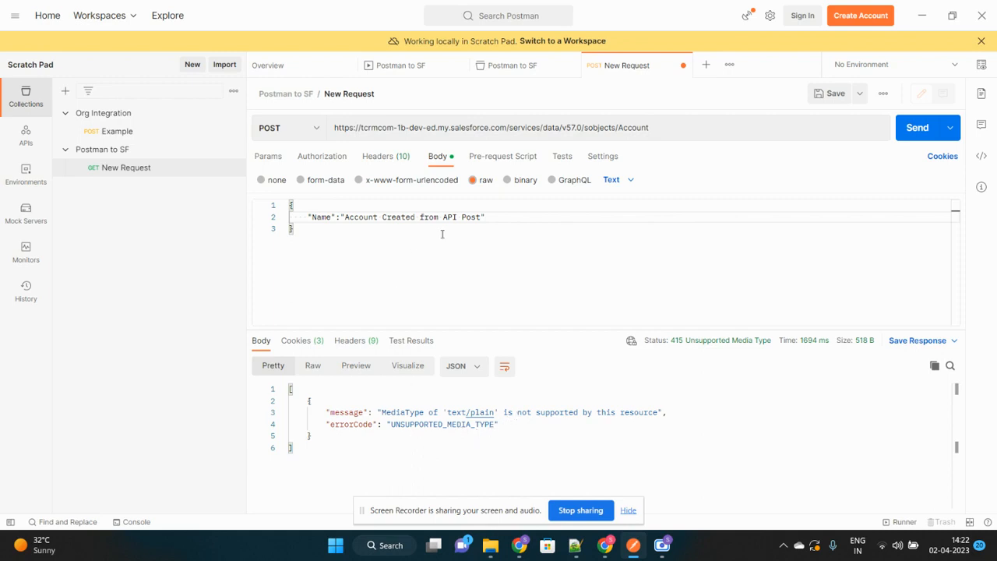
click(632, 181)
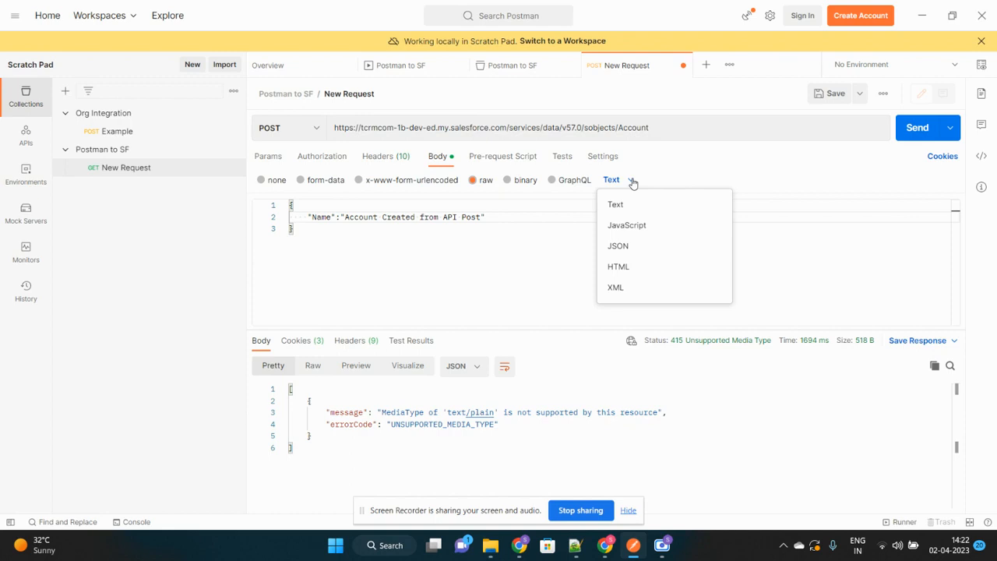
click(627, 248)
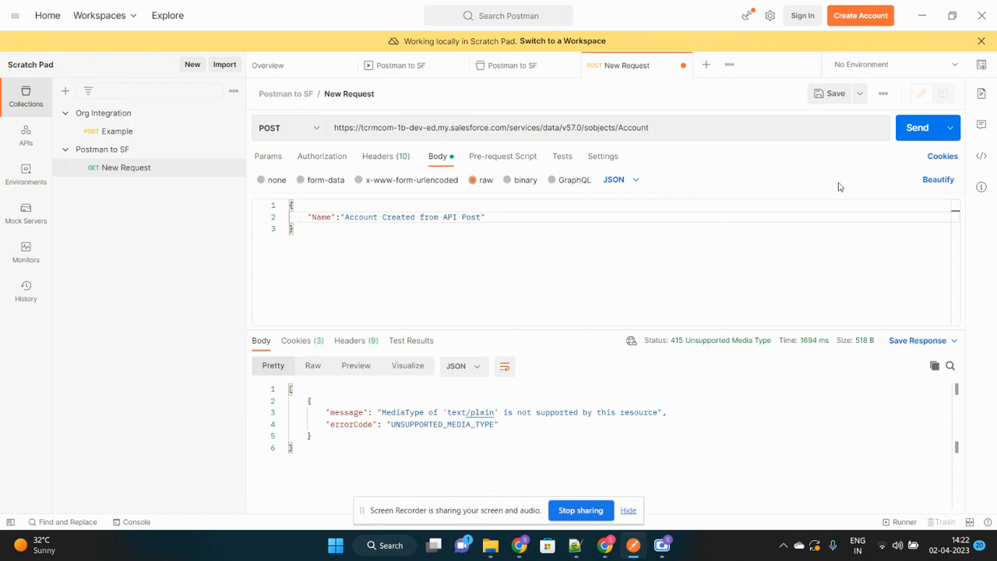
click(917, 130)
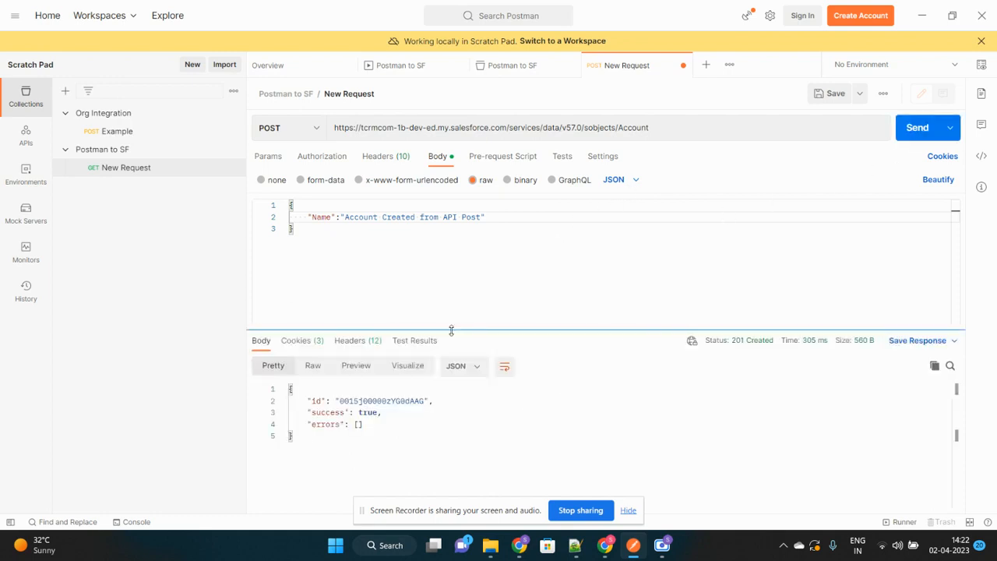
double_click(379, 401)
key(ctrl+c)
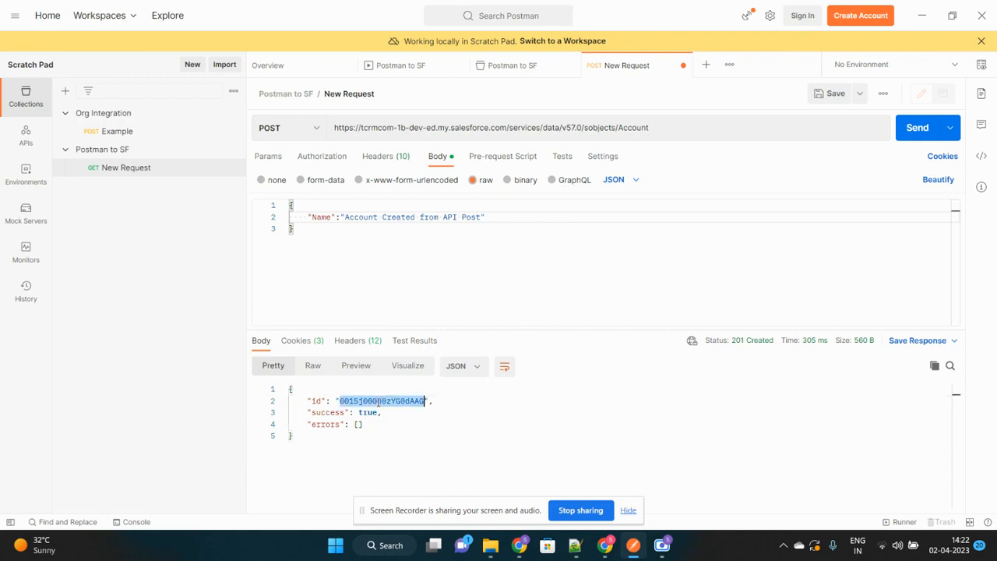
key(alt+Tab)
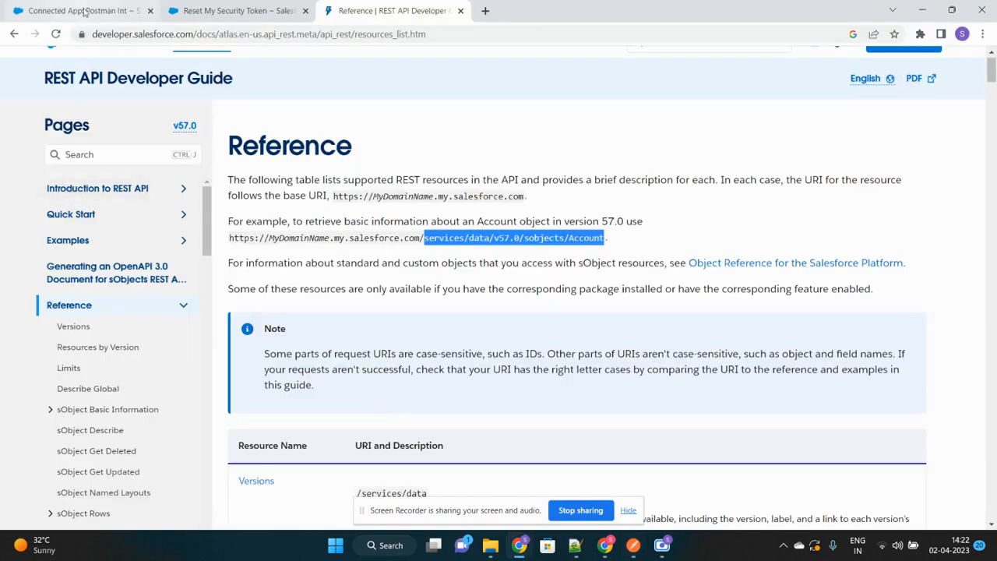
Open the new Account record in Salesforce by pasting its id into the address bar.
click(87, 11)
drag(325, 36, 329, 116)
click(330, 117)
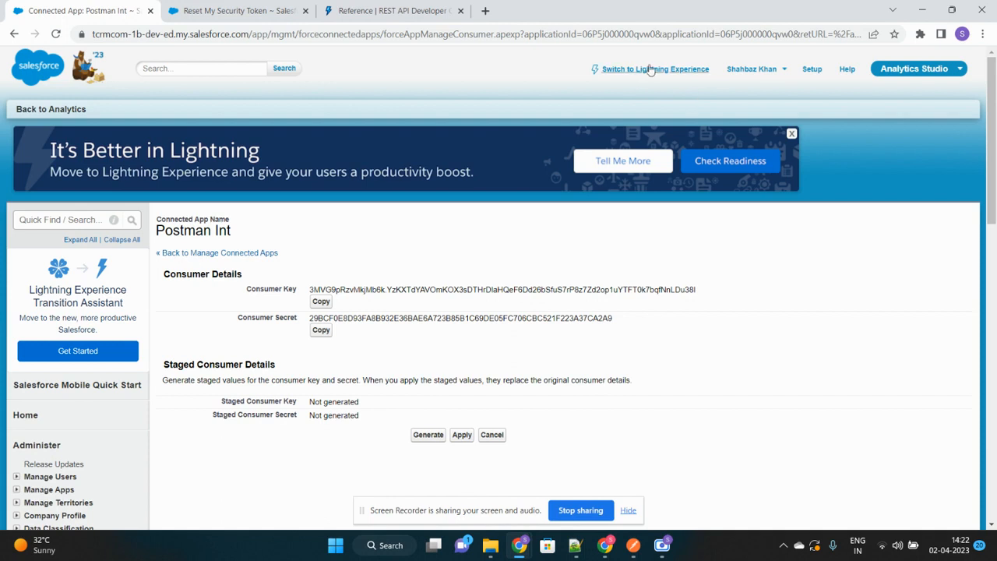
click(812, 71)
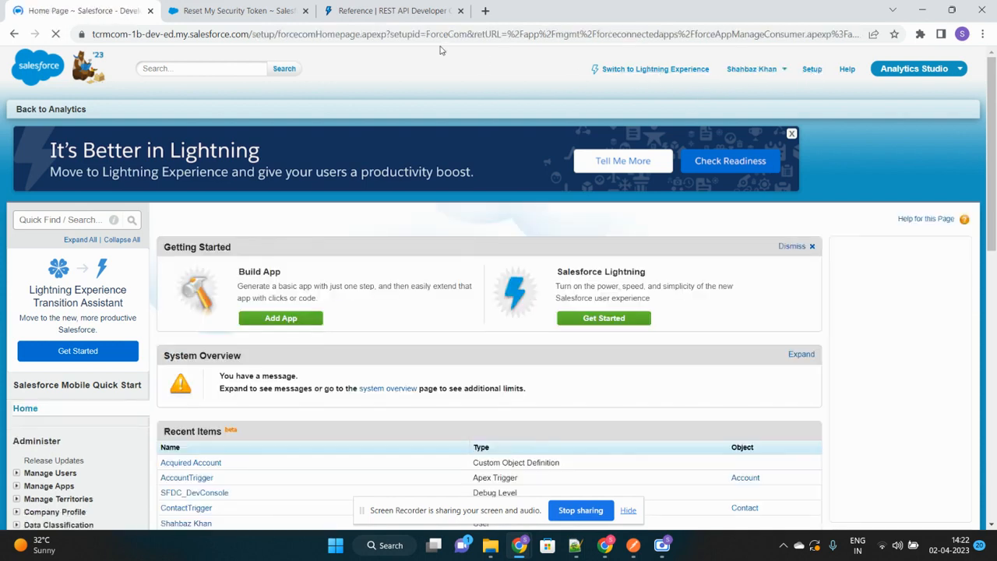
click(52, 109)
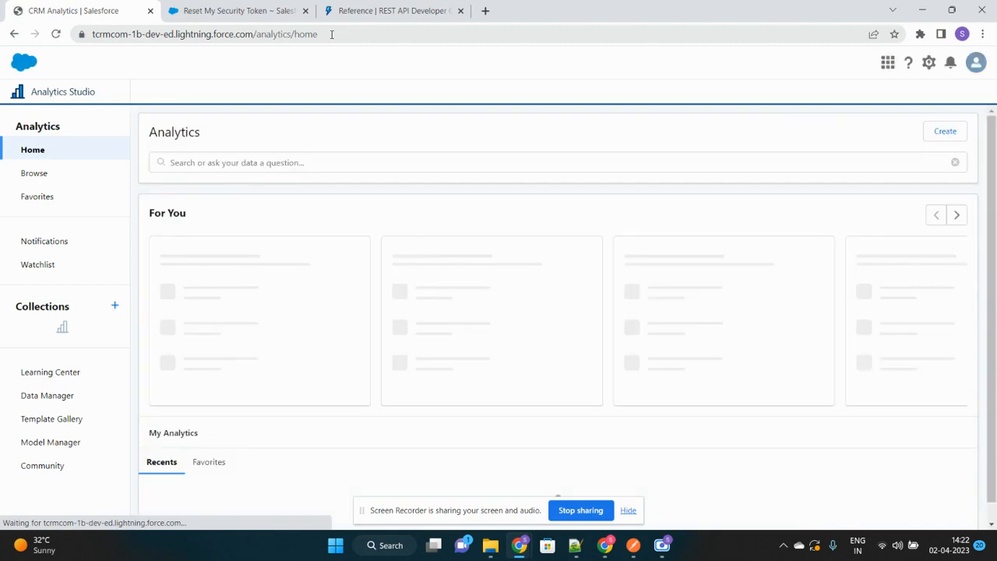
drag(332, 35, 258, 38)
key(ctrl+v)
key(Return)
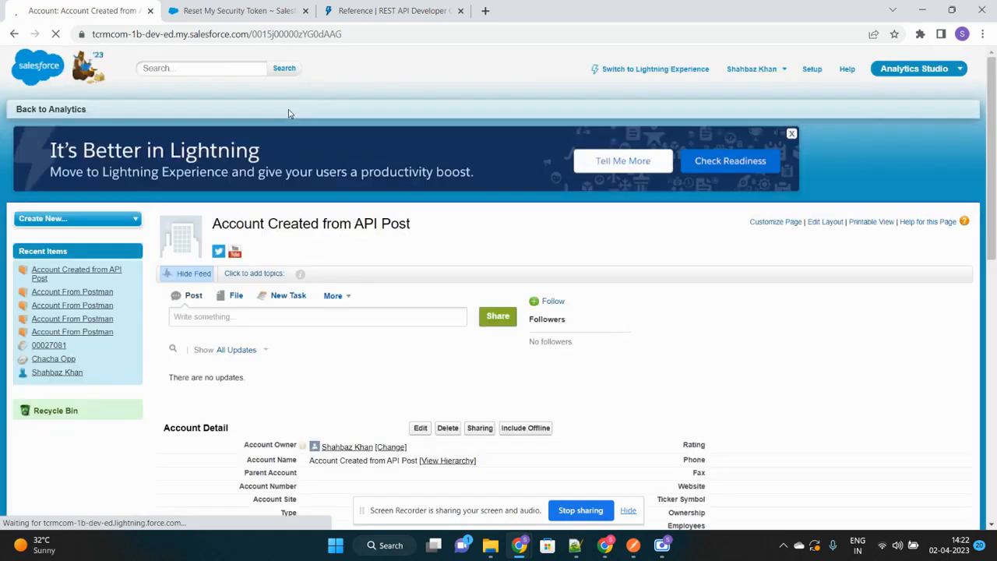
Check the Account Created from API Post name on the detail page.
scroll(280, 316, down, 1)
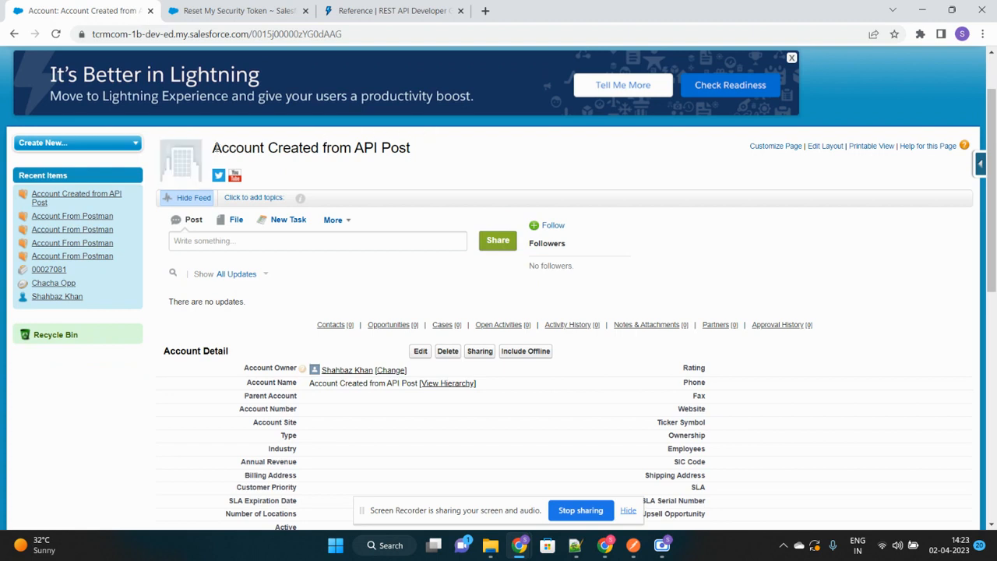
drag(216, 148, 406, 143)
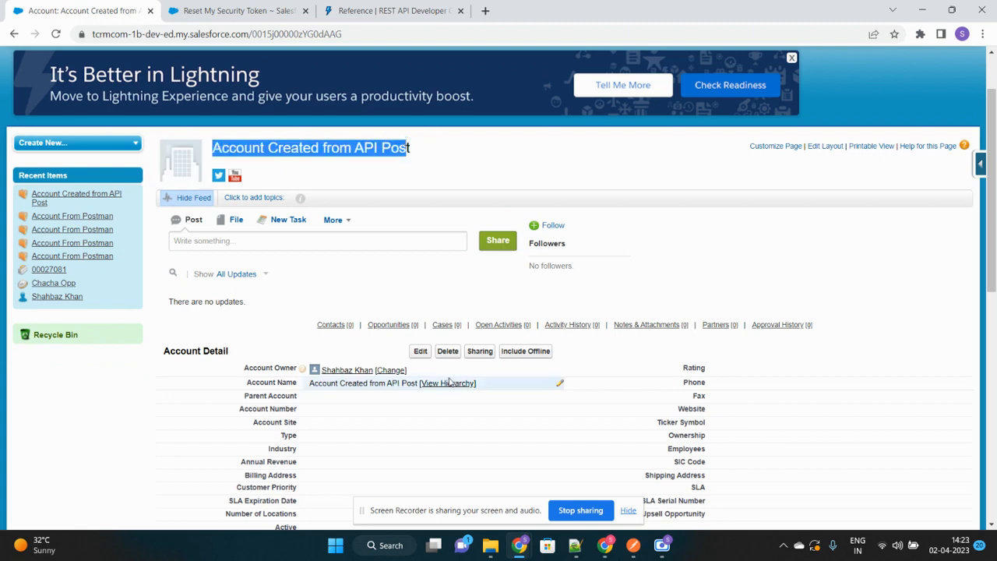
scroll(449, 381, down, 3)
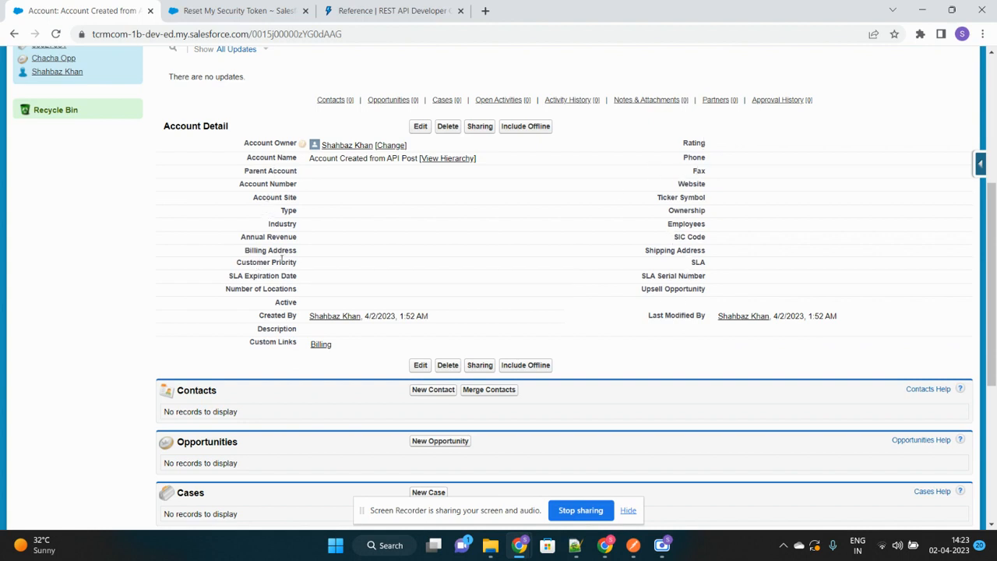
scroll(290, 358, up, 4)
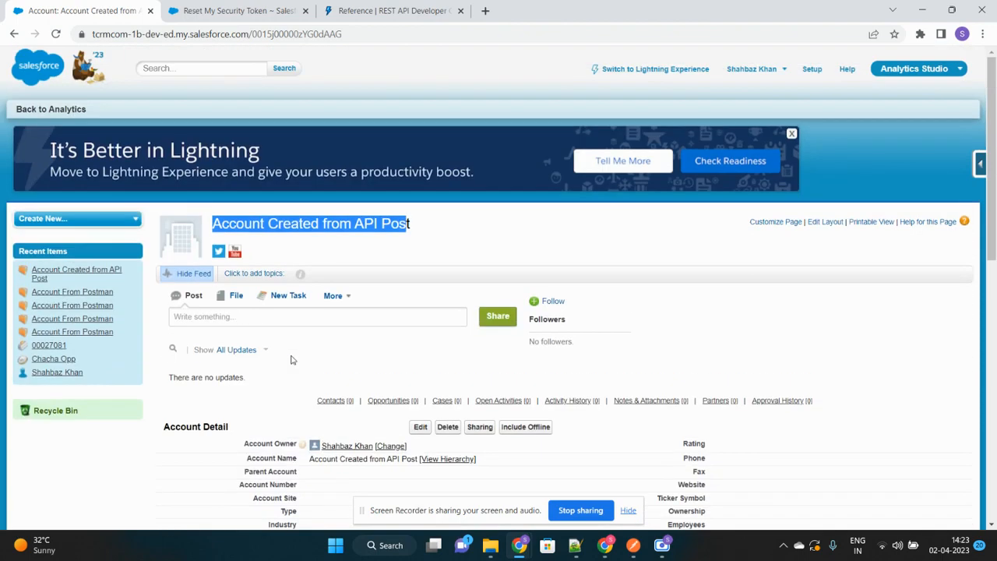
key(alt+Tab)
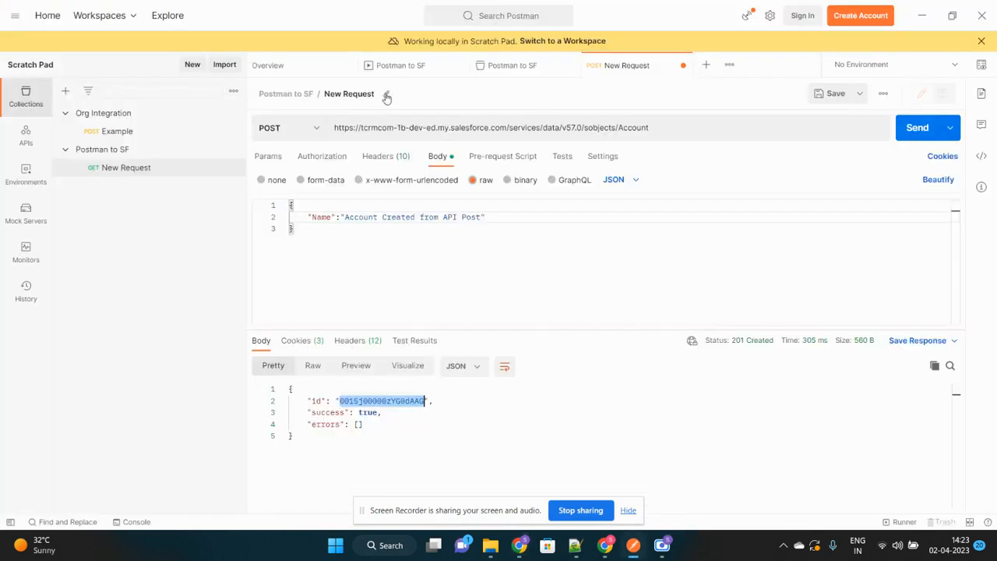
Rename the request to Post Account and save it.
click(386, 93)
text(P)
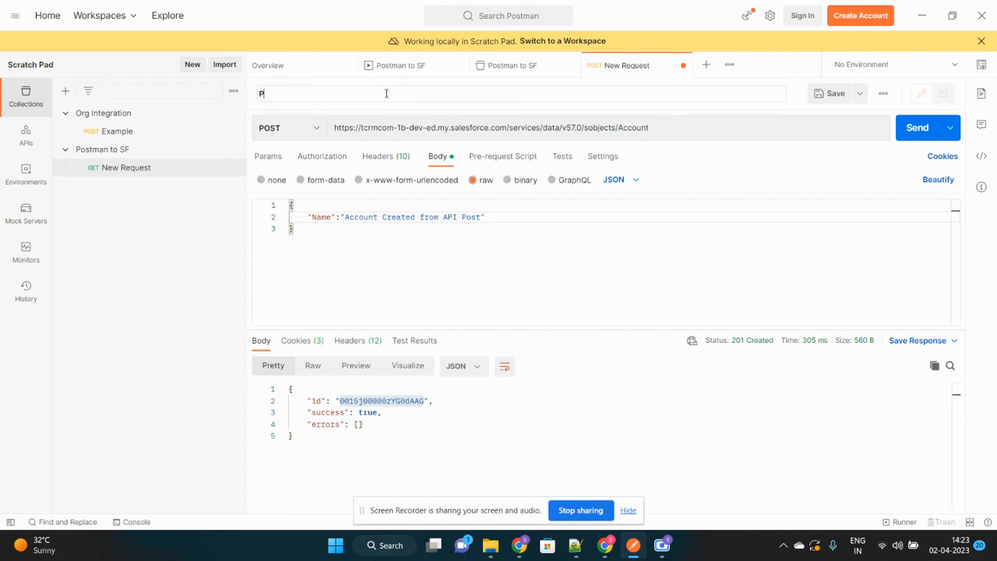
text(ost Account)
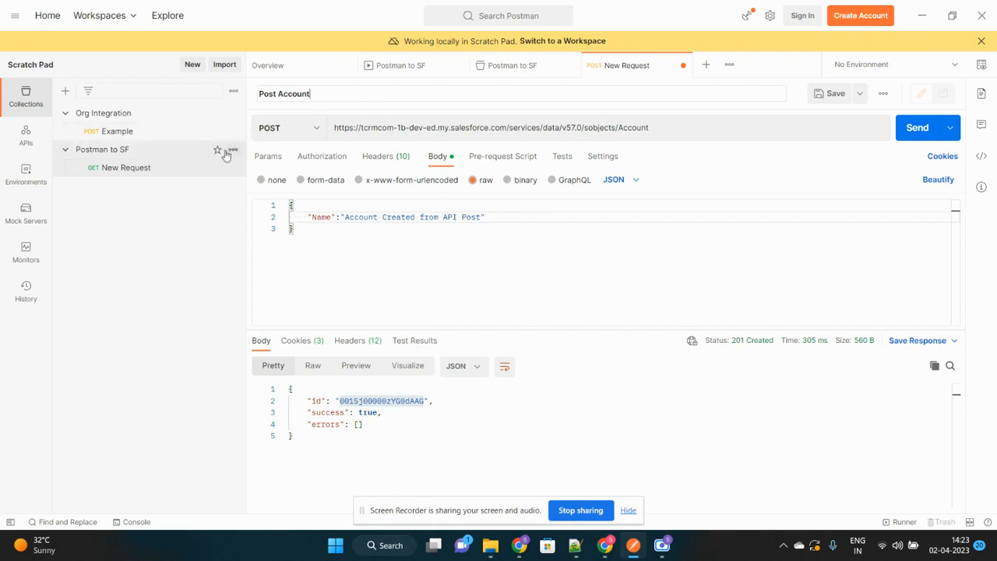
key(ctrl+s)
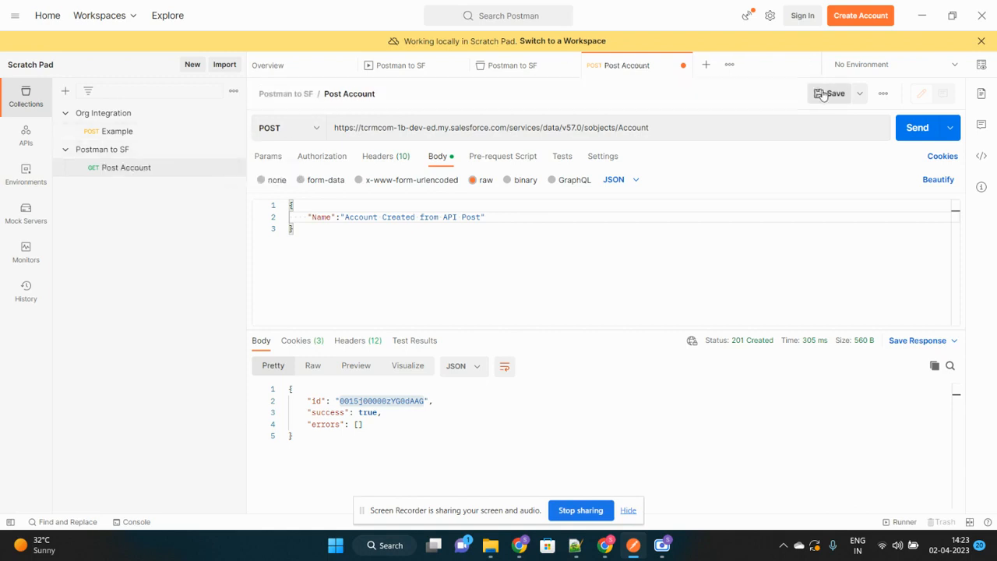
Add a Get Account request to the Postman to SF collection and copy Post Account's URL.
click(232, 150)
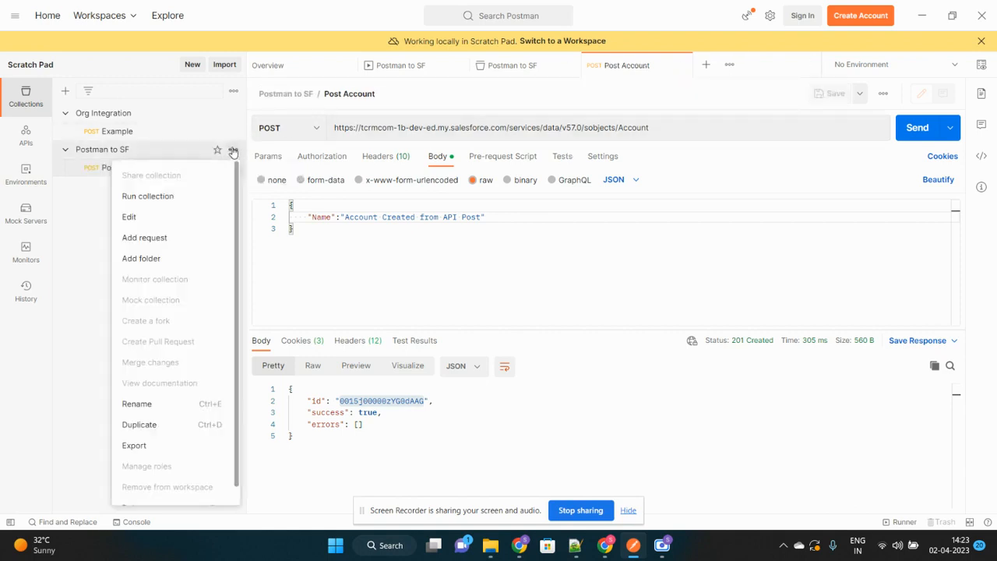
click(147, 238)
text(G)
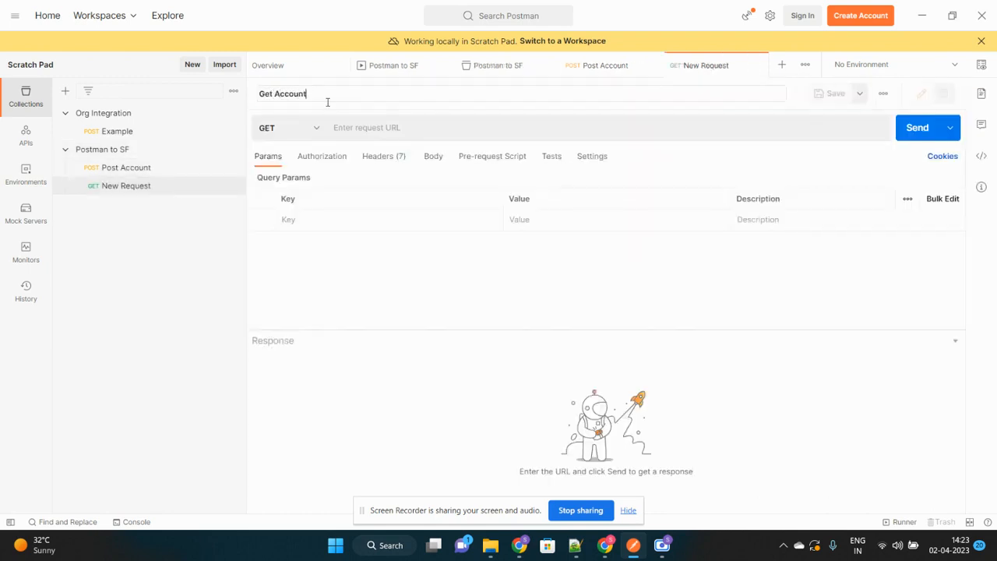
text(et Account)
click(135, 168)
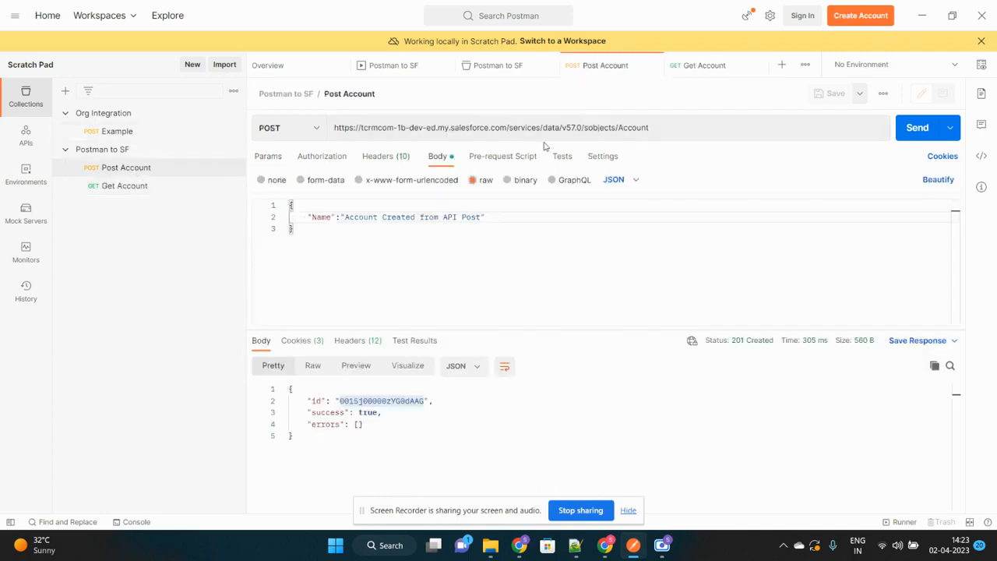
drag(666, 126, 317, 132)
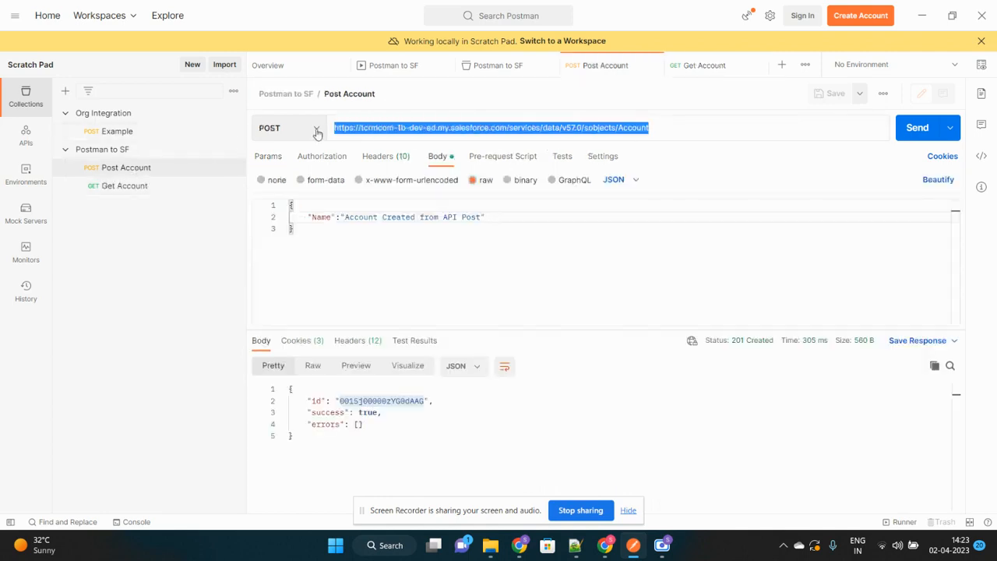
click(126, 187)
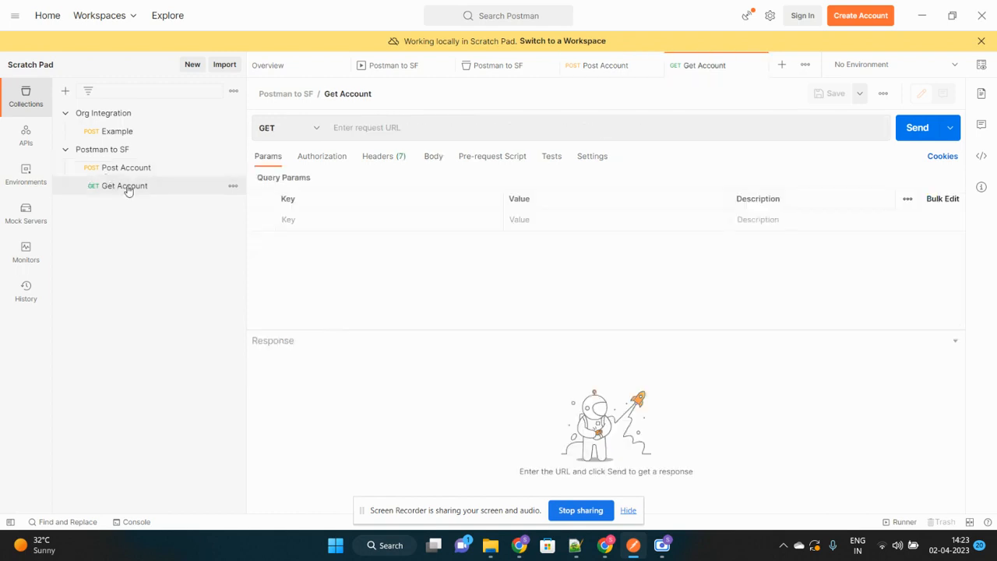
Point Get Account at sobjects/Account plus the new record ID and send it, getting 200 OK.
click(395, 127)
text(https://tcrmcom-1b-dev-ed.my.salesforce.com/services/data/v57.0/sobjects/Account)
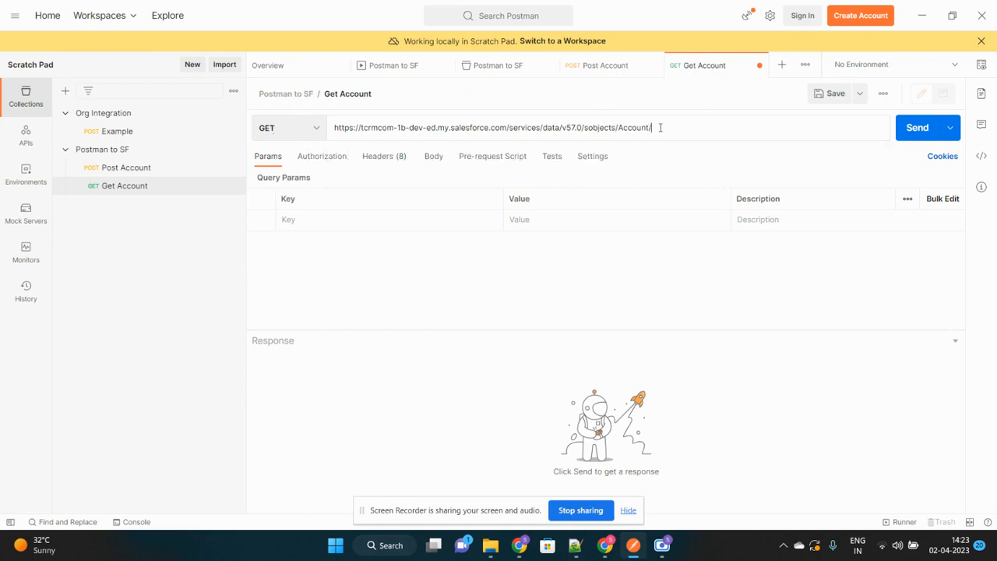
key(alt+Tab)
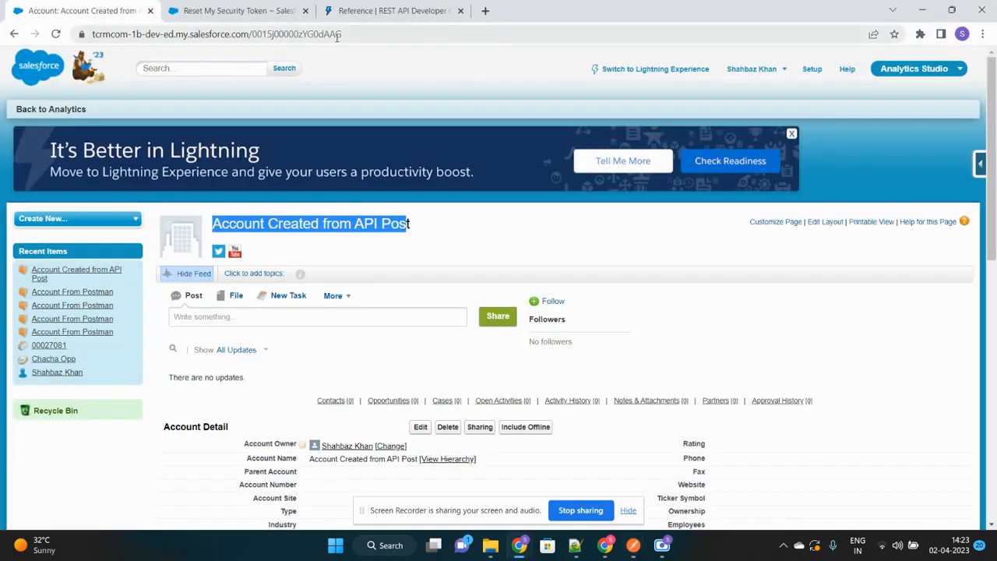
double_click(324, 34)
key(ctrl+c)
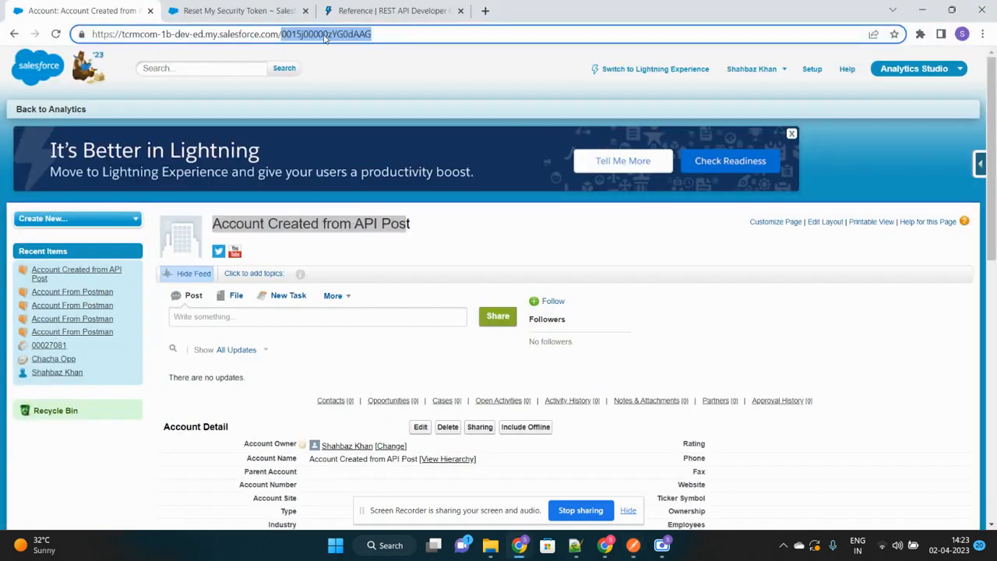
key(alt+Tab)
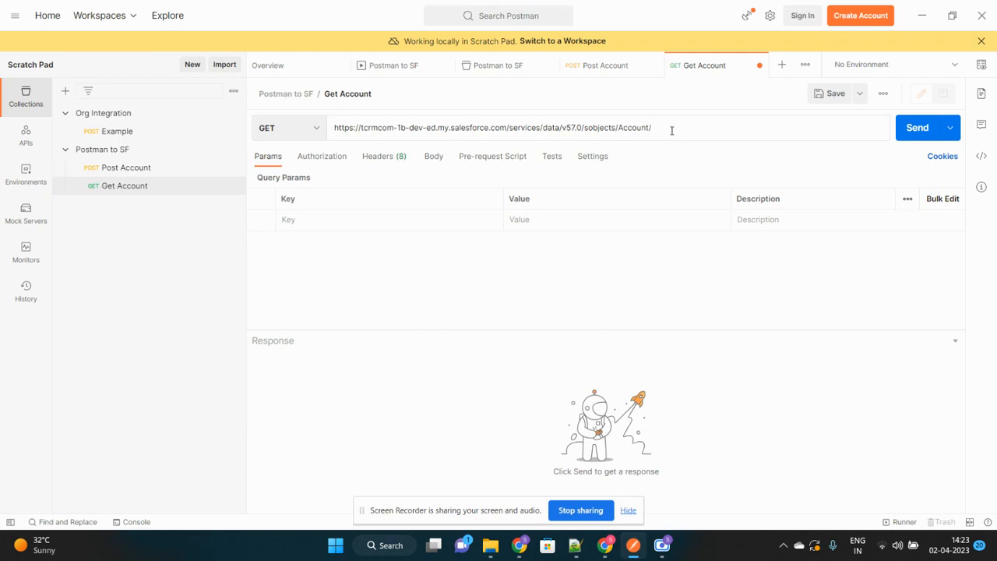
key(ctrl+v)
click(918, 131)
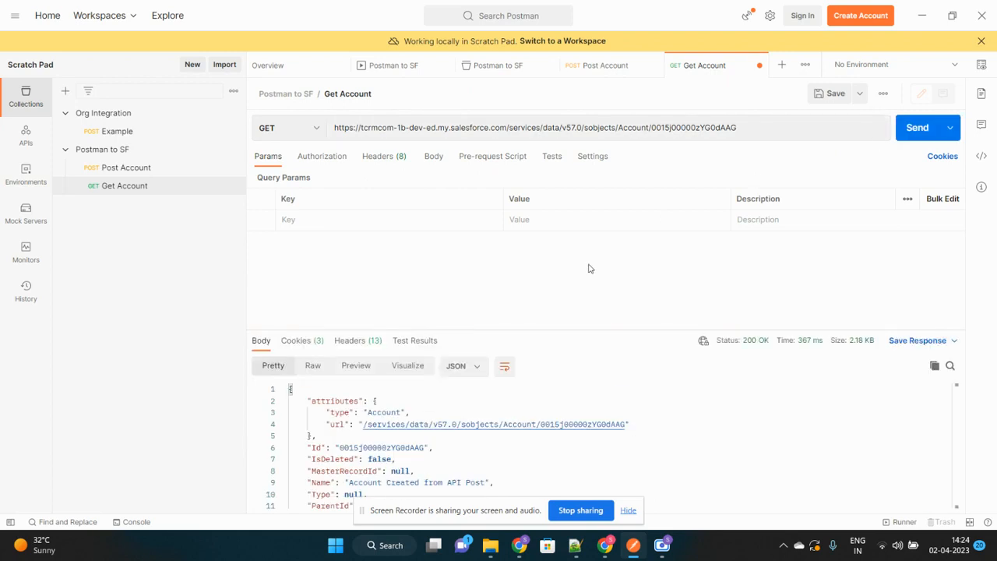
scroll(459, 408, down, 1)
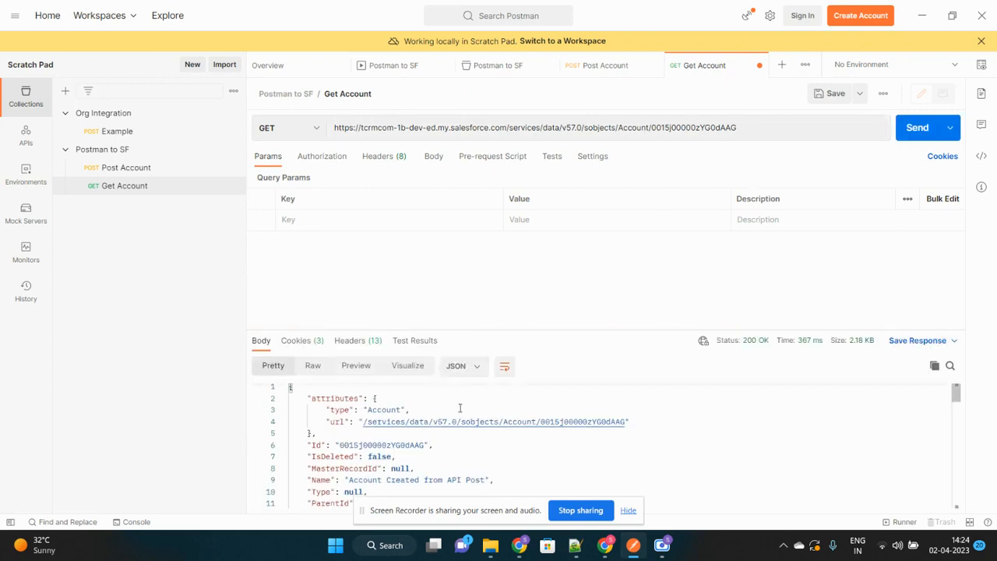
scroll(371, 447, down, 1)
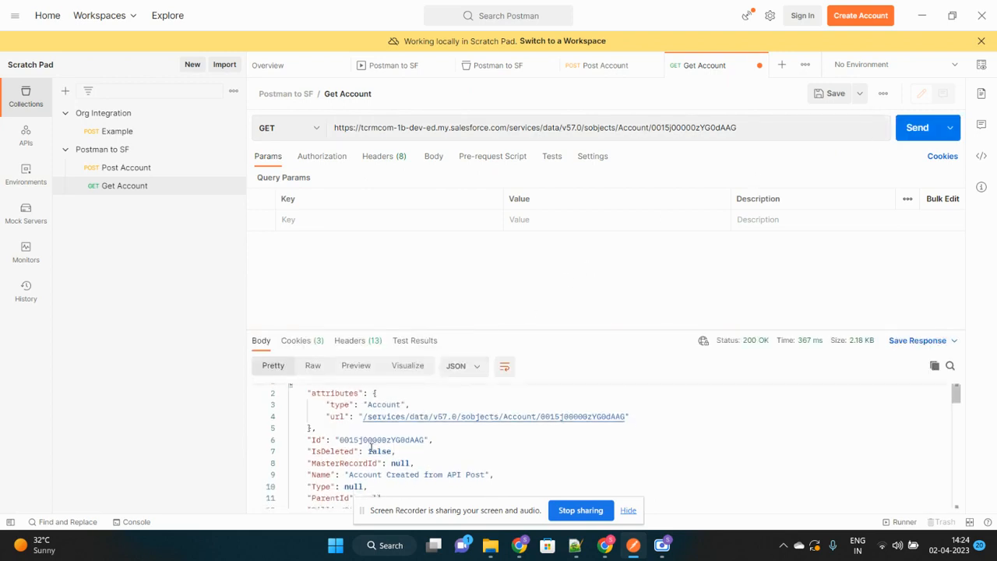
scroll(371, 447, down, 1)
scroll(367, 465, down, 5)
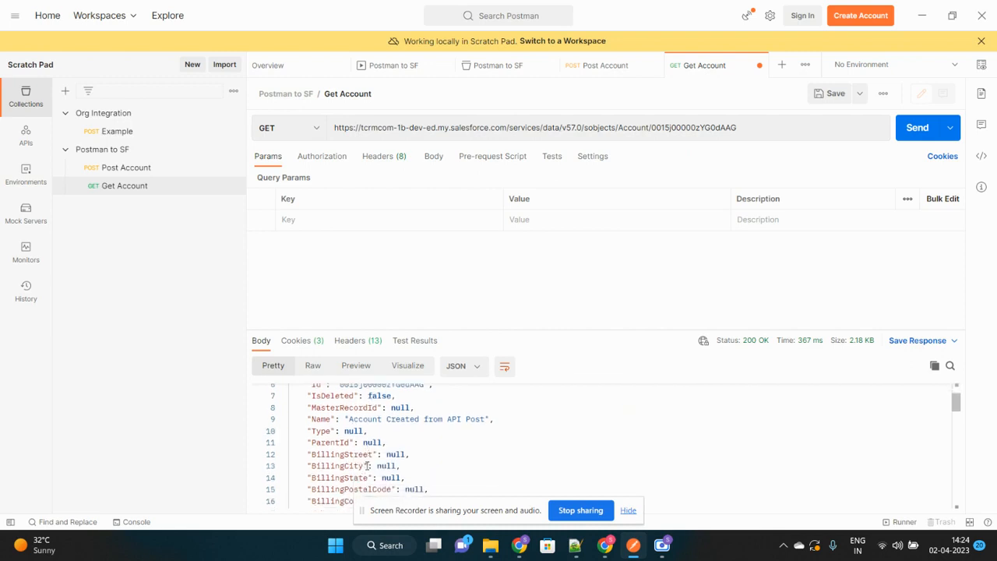
scroll(367, 465, down, 3)
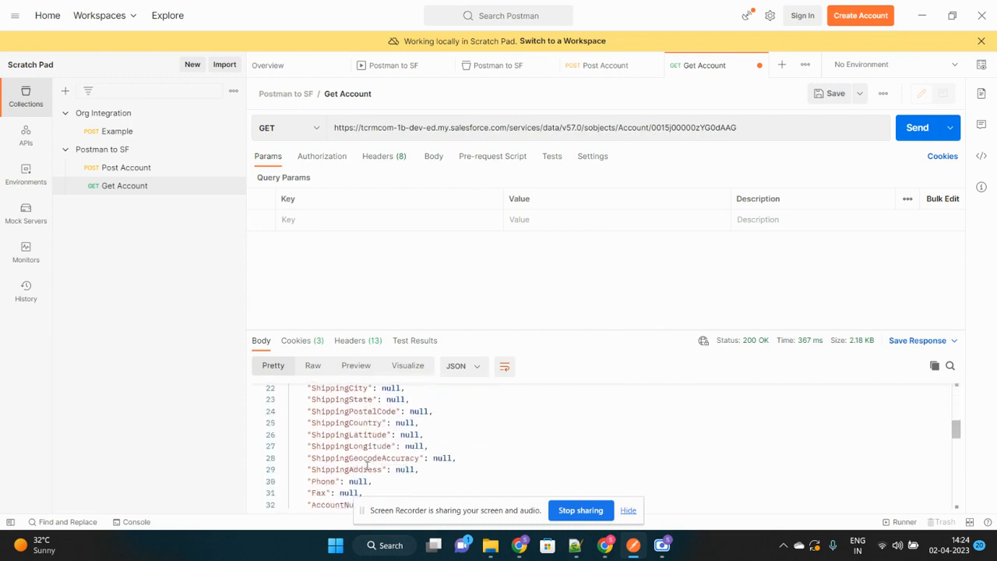
click(628, 511)
scroll(390, 455, down, 5)
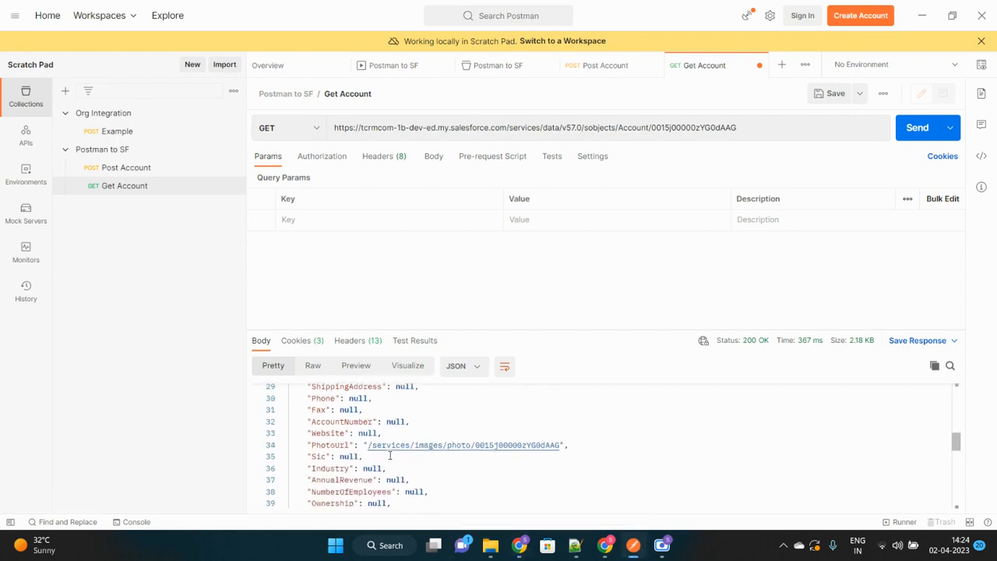
scroll(390, 455, up, 14)
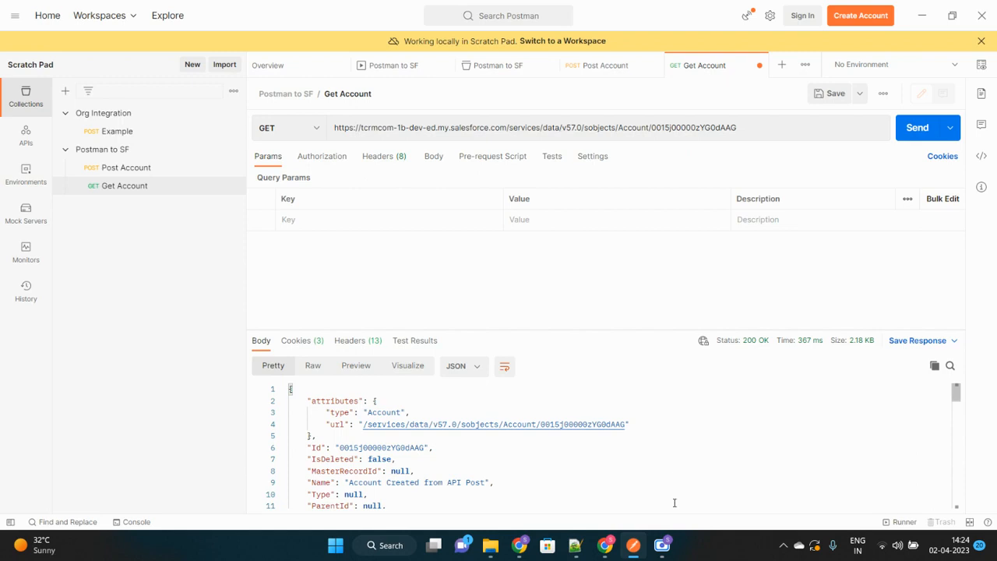
click(661, 547)
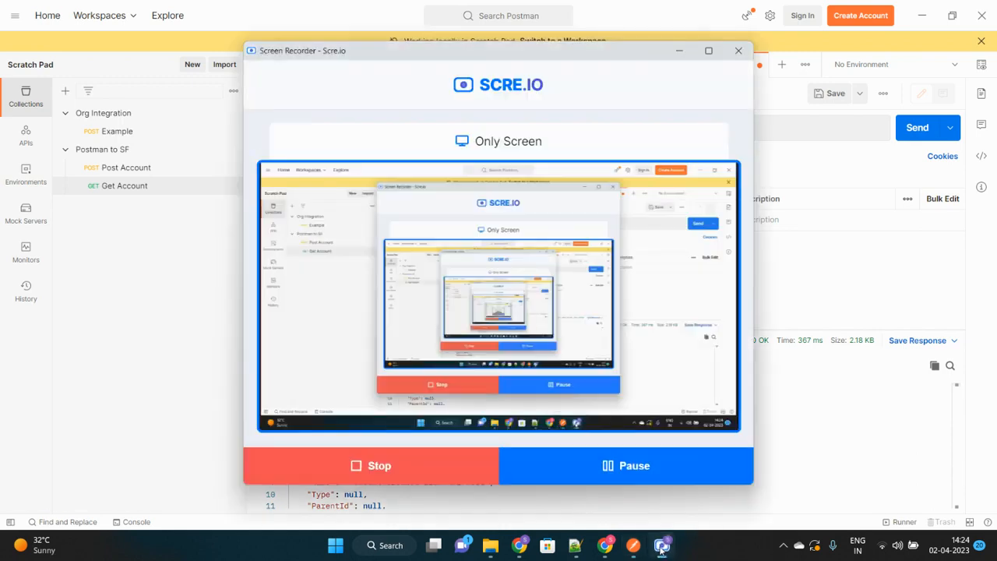